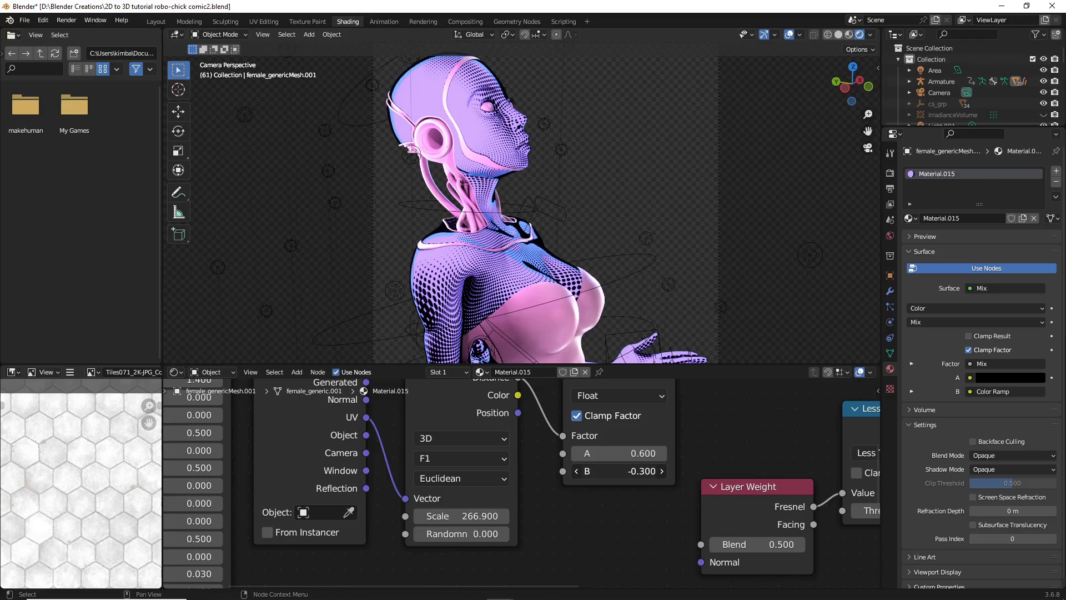
Adjust the Mix node's B value and tune the Voronoi Texture scale to about 206.7 to refine the halftone dots.
left_click_drag(616, 471, 641, 471)
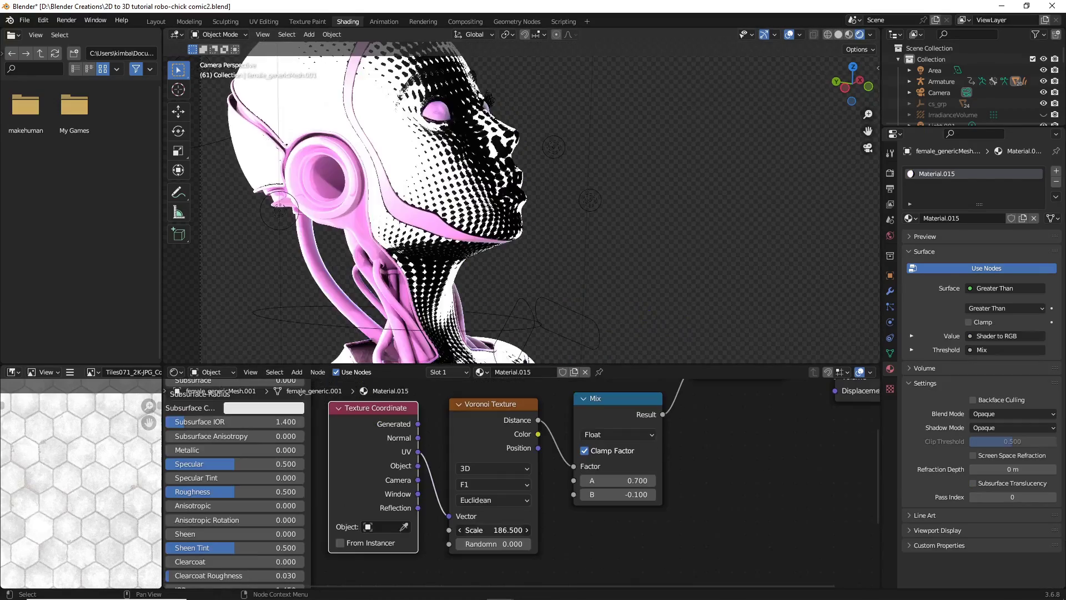
left_click_drag(493, 529, 515, 530)
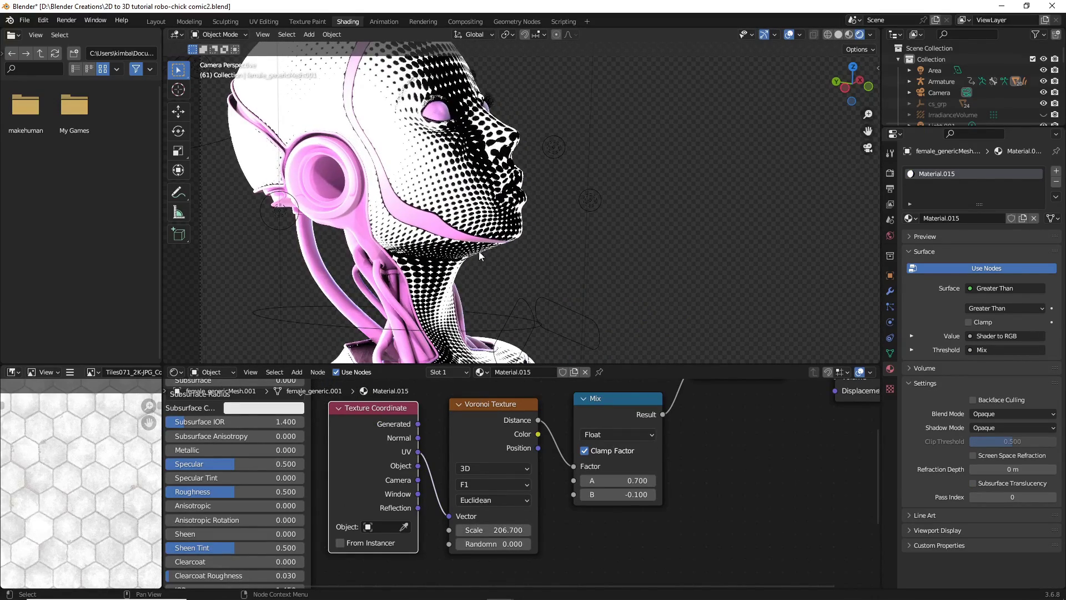
scroll(568, 277, "down", 3)
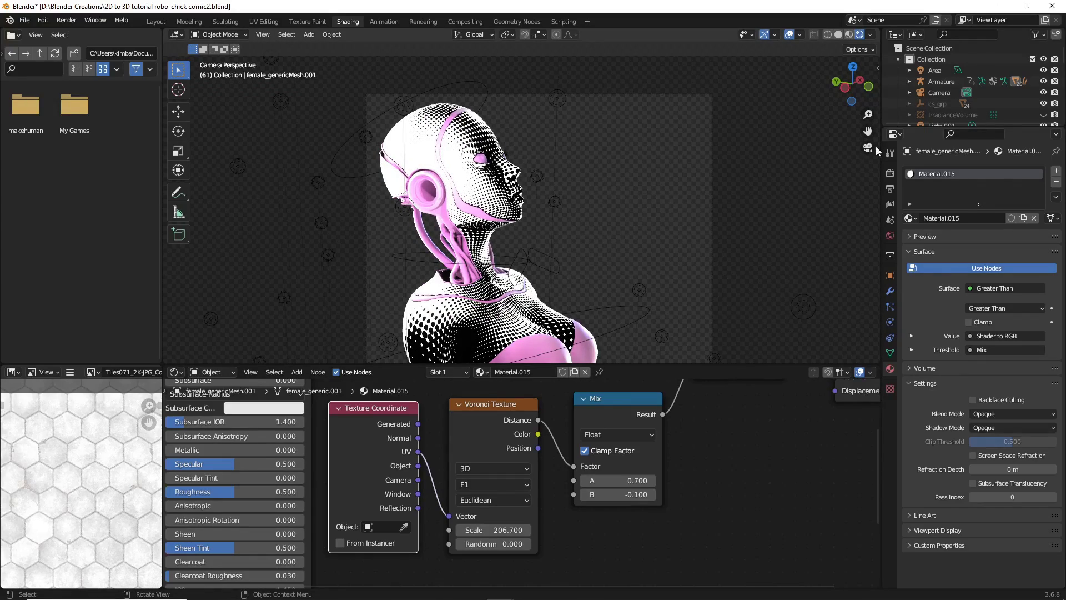
mouse_move(868, 131)
left_mouse_down()
mouse_move(873, 22)
mouse_move(876, 150)
left_mouse_up()
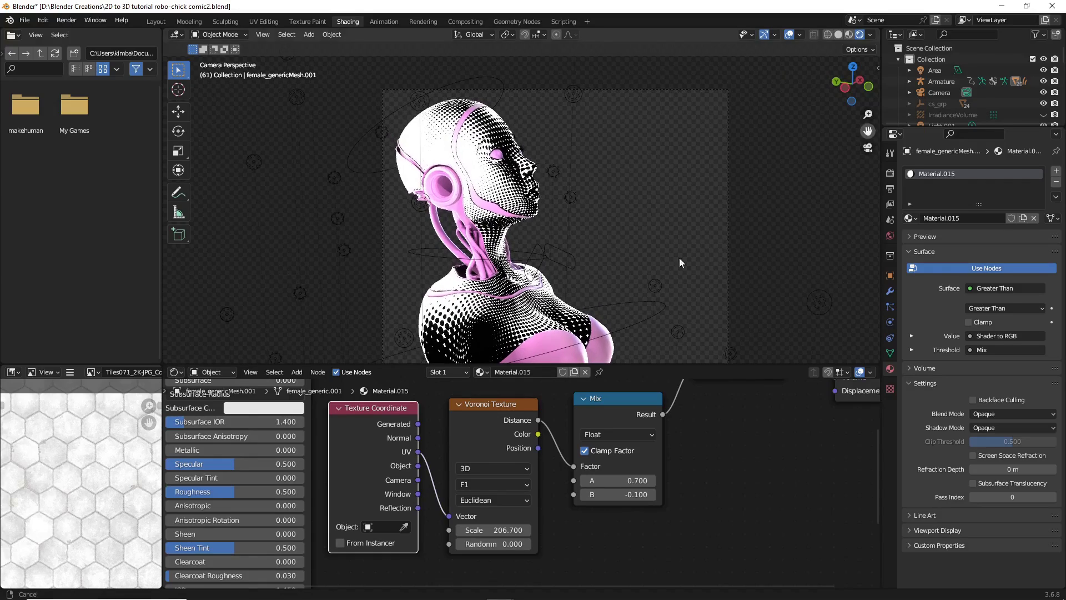
scroll(562, 221, "up", 3)
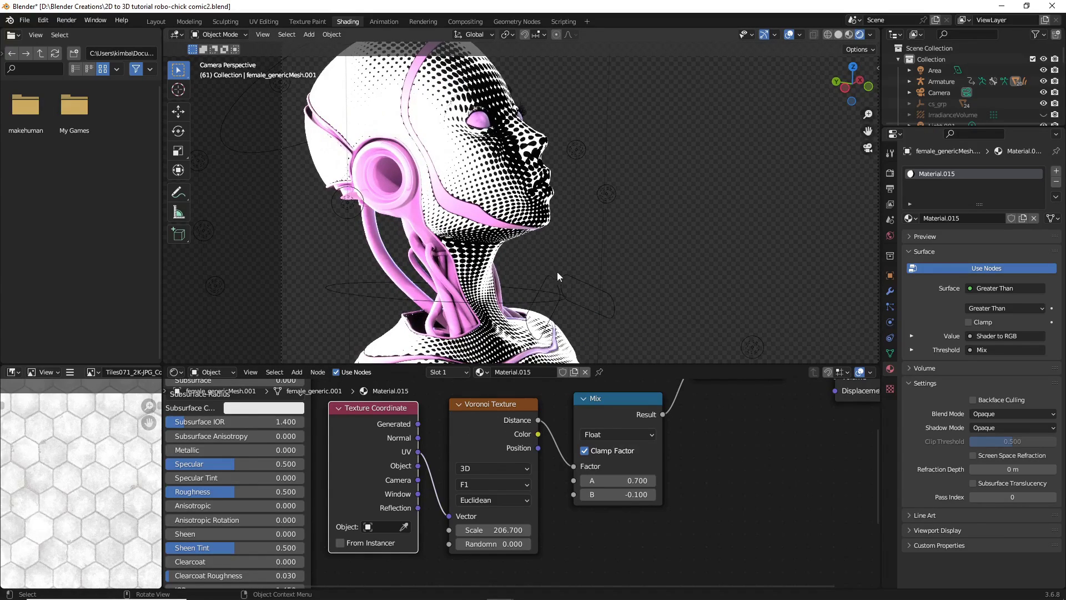
left_click_drag(505, 528, 512, 528)
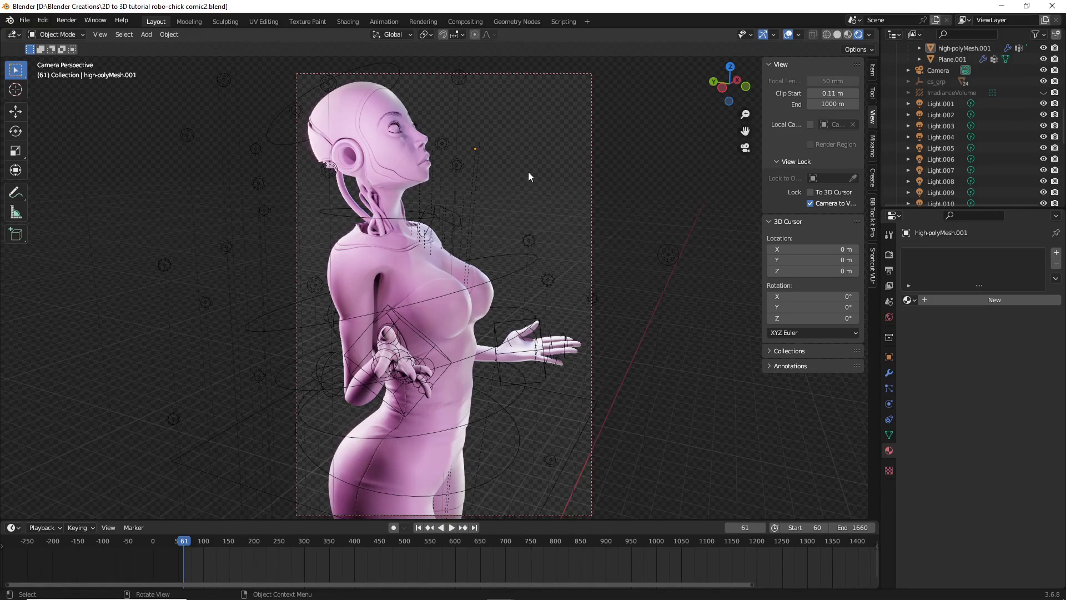
Unlock the camera from the view, inspect the figure and lights from outside the camera, and return to the camera view.
left_click(810, 203)
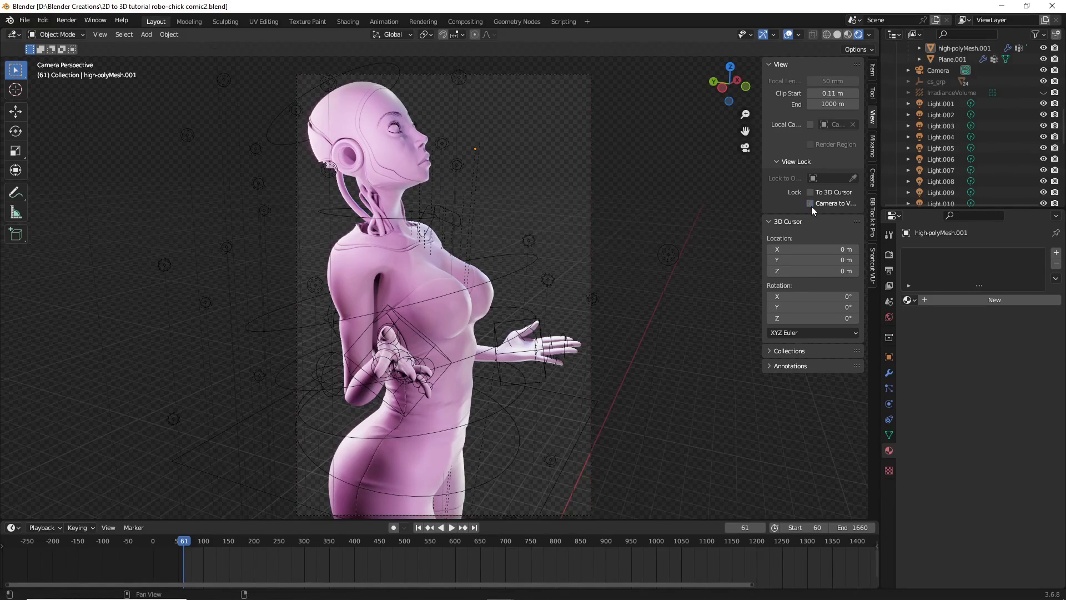
left_click(747, 148)
scroll(677, 229, "down", 6)
middle_click_drag(671, 229, 535, 247)
scroll(536, 248, "down", 4)
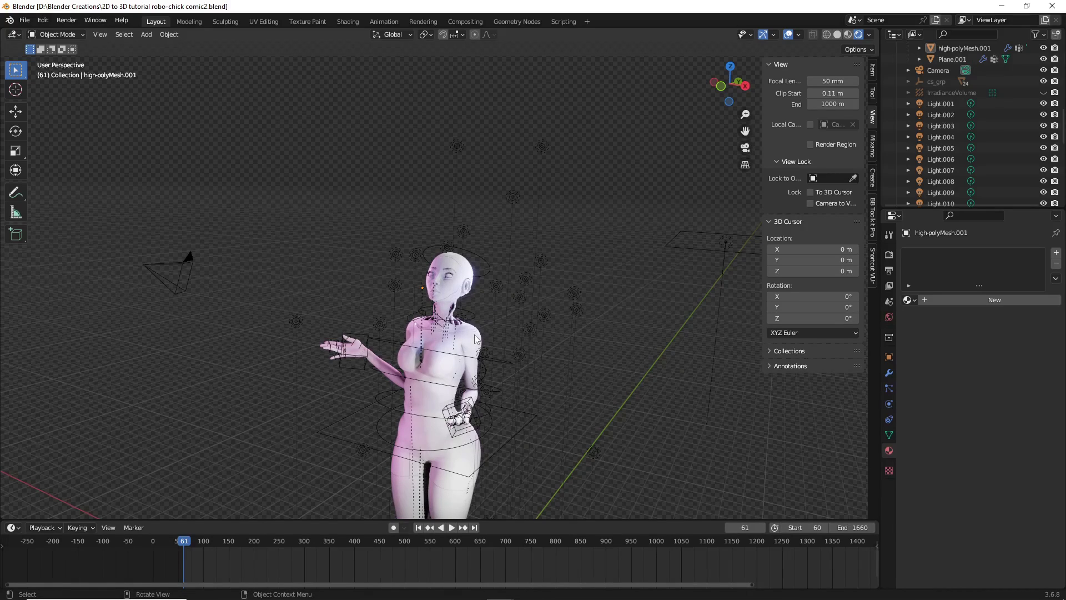
left_click(746, 150)
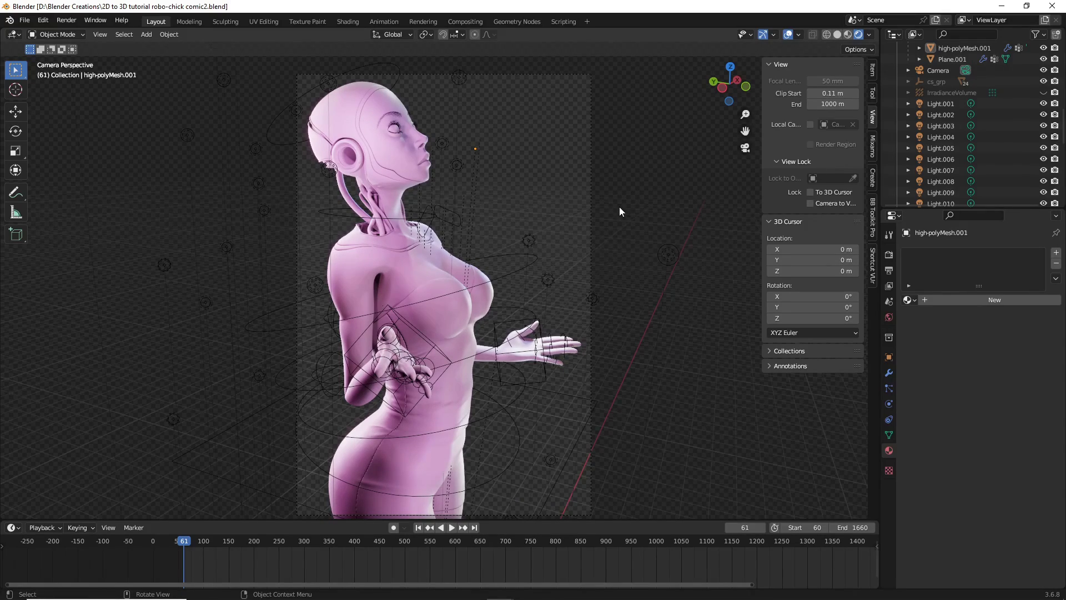
Switch to the Shading workspace with the render settings open, enlarge the 3D viewport and display it in rendered shading.
left_click(341, 20)
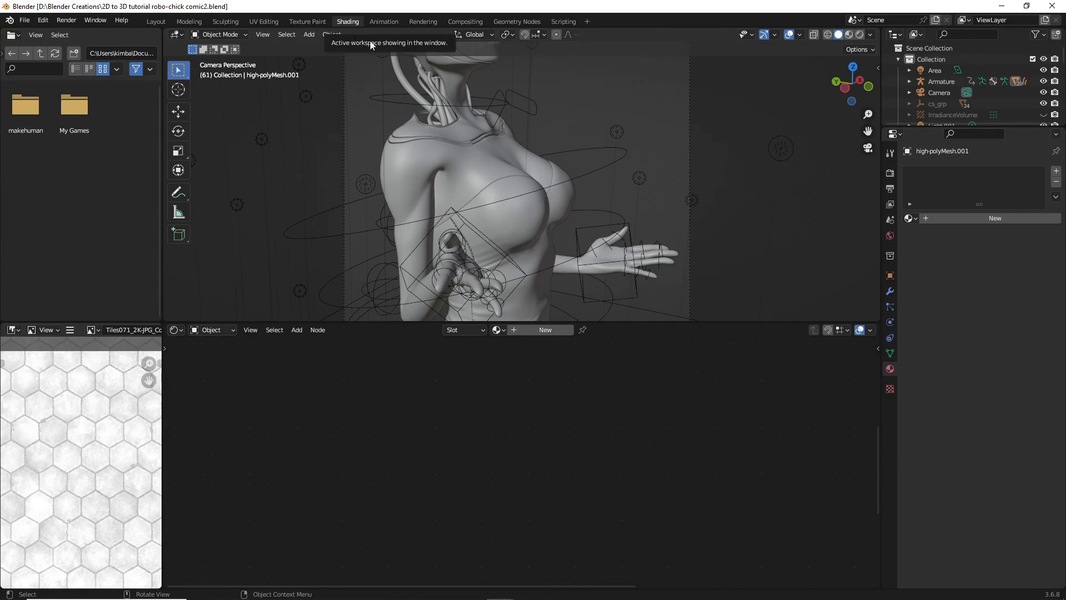
left_click(892, 176)
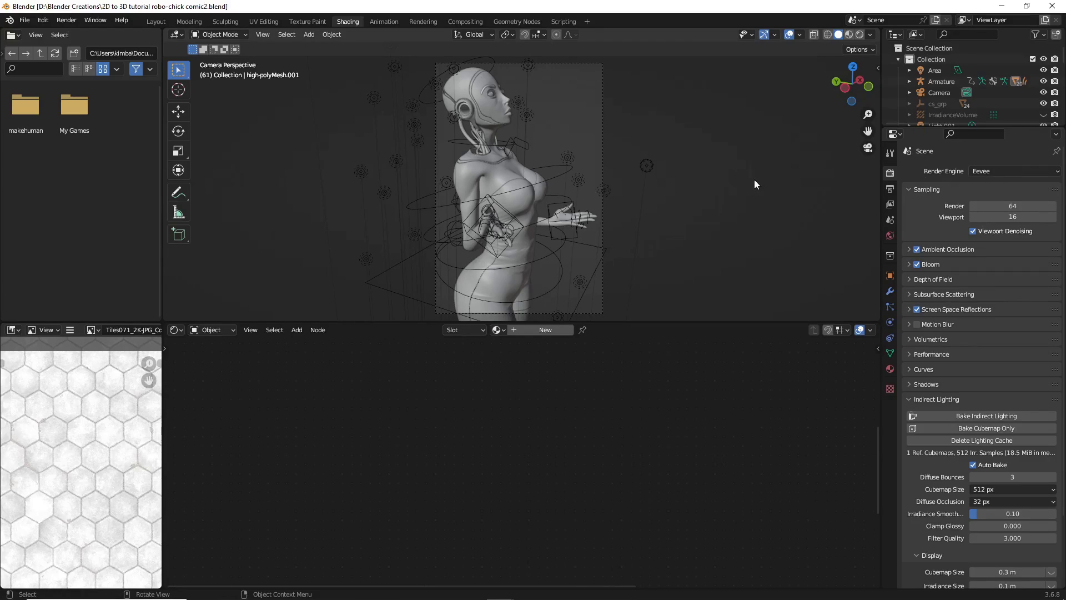
scroll(673, 286, "up", 2)
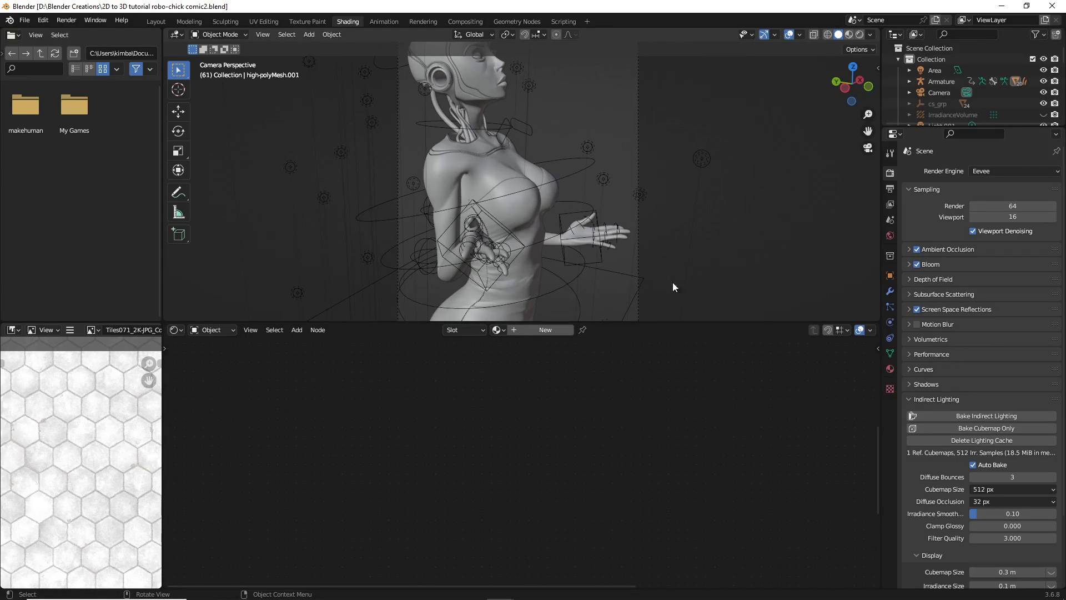
left_click_drag(629, 321, 625, 398)
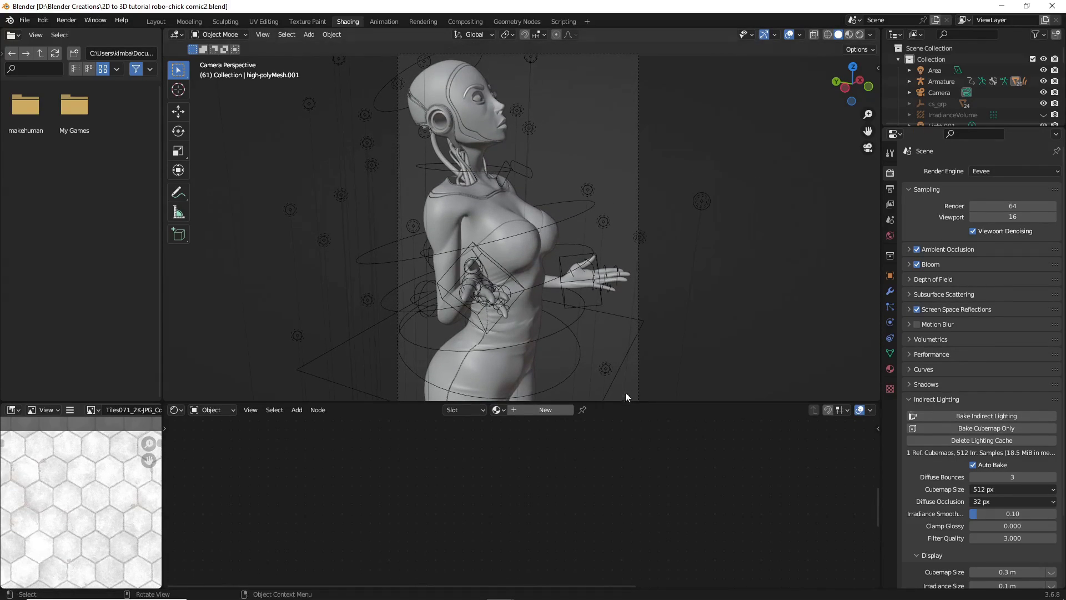
left_click(860, 34)
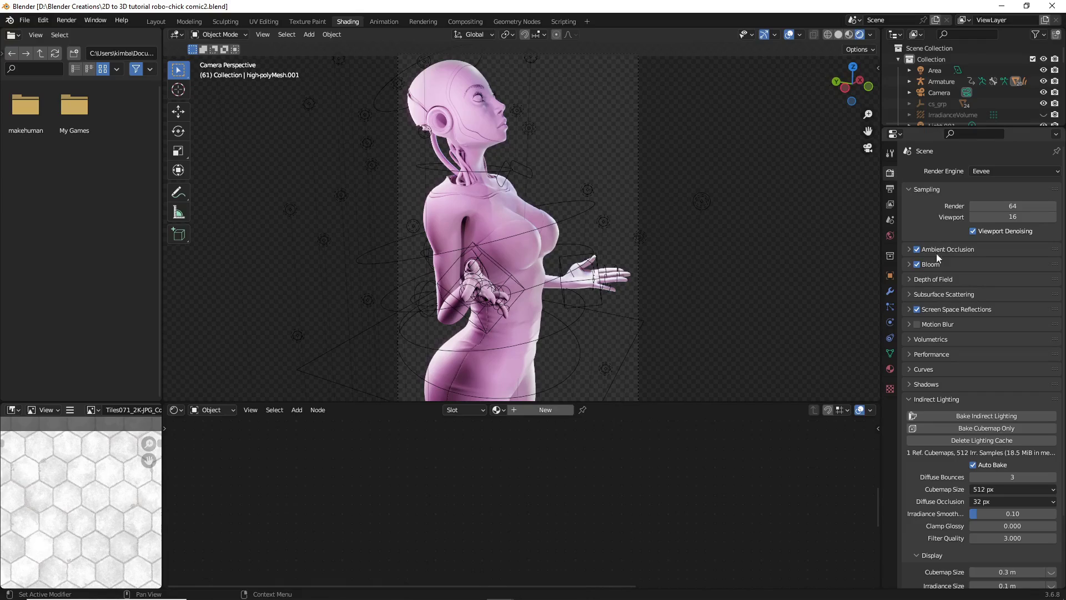
Set the color management view transform to Standard in the render settings.
scroll(927, 291, "down", 3)
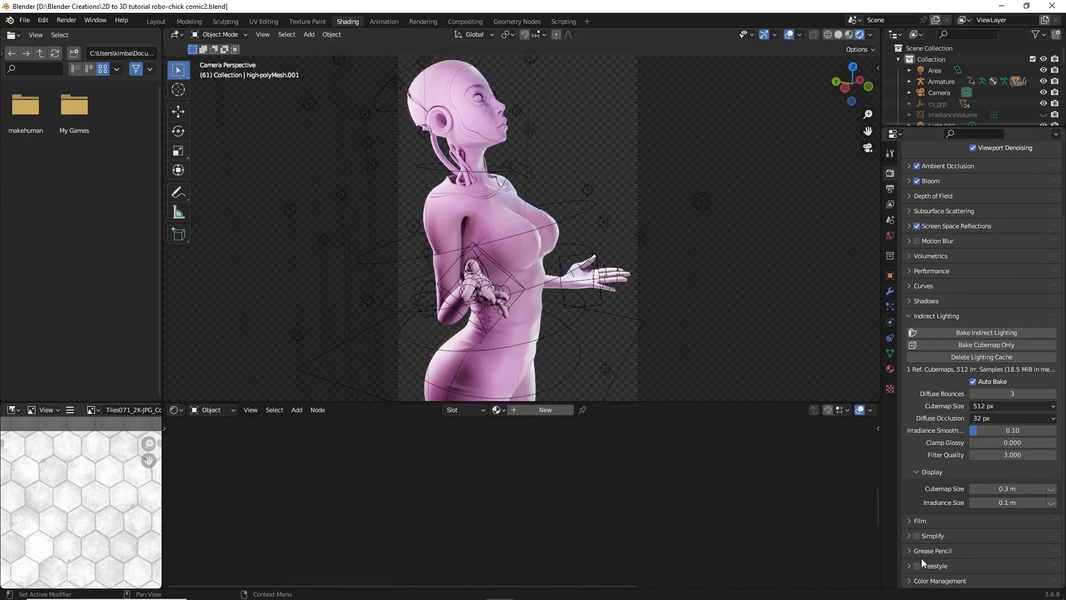
left_click(916, 580)
scroll(923, 549, "down", 3)
scroll(923, 549, "down", 1)
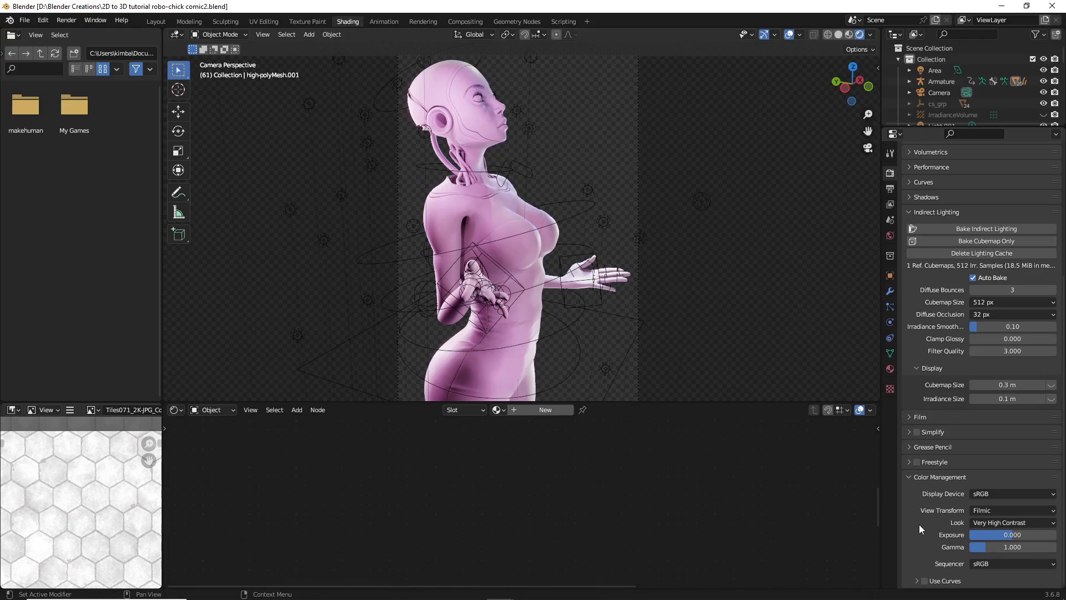
left_click(989, 508)
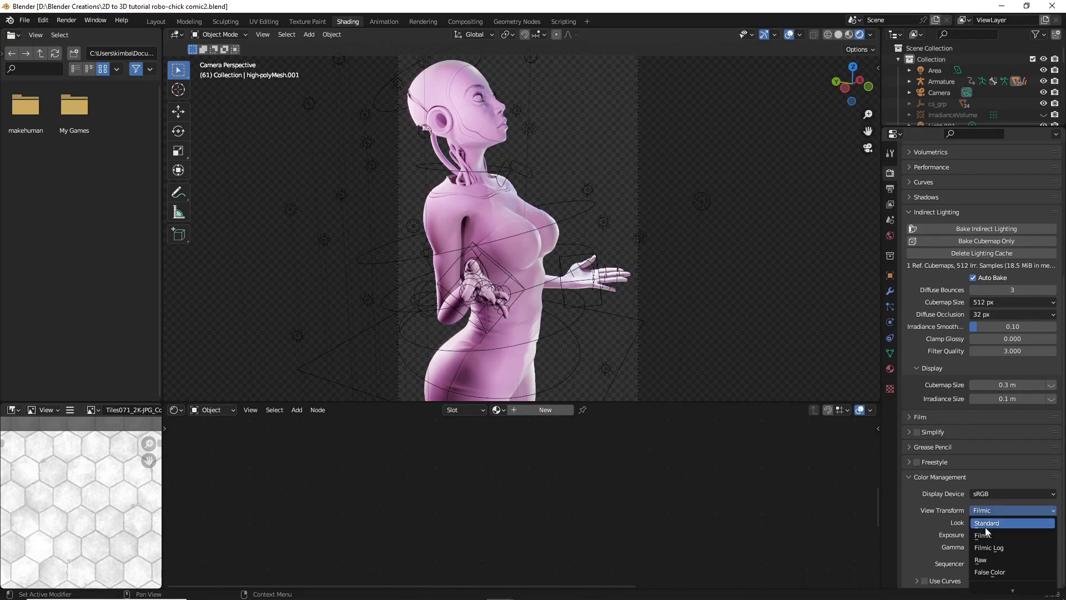
left_click(985, 524)
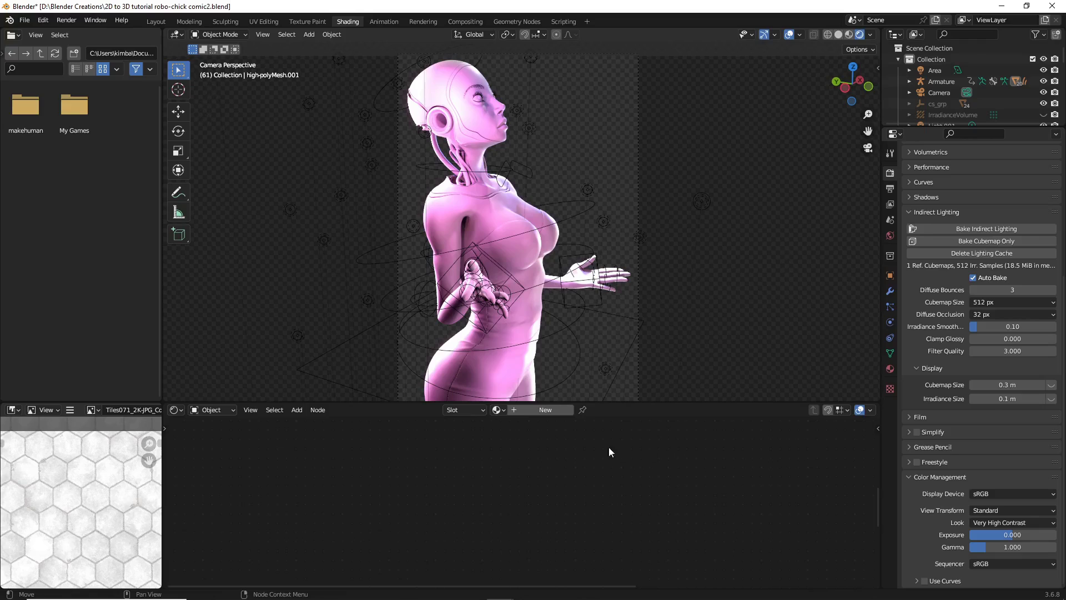
Create a new material for the female_genericMesh.001 body mesh and enlarge the shader editor around its nodes.
mouse_move(609, 403)
left_mouse_down()
mouse_move(614, 357)
mouse_move(619, 388)
left_mouse_up()
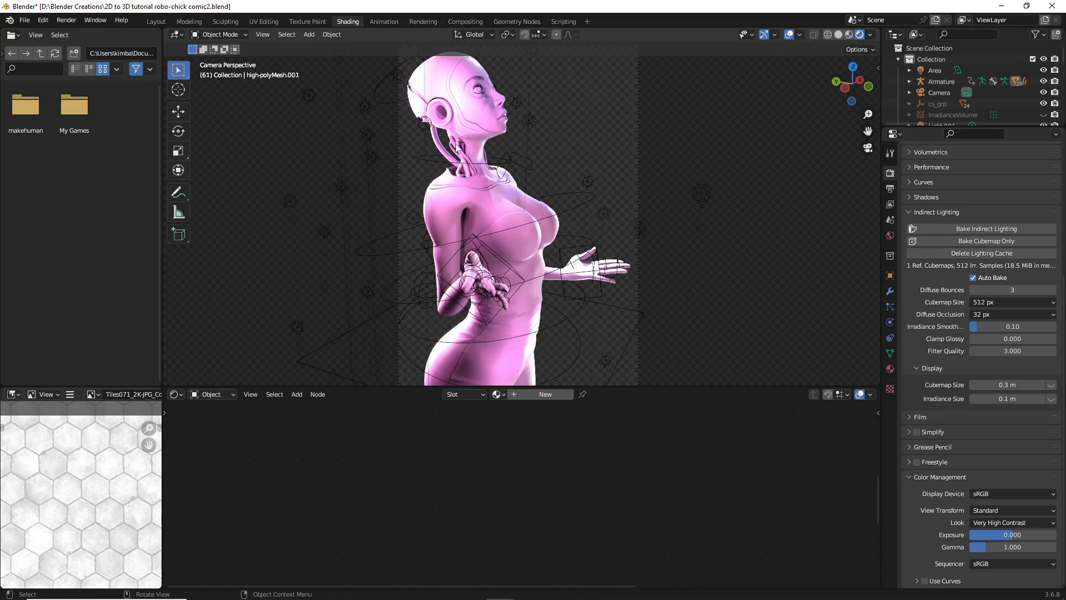
left_click(486, 115)
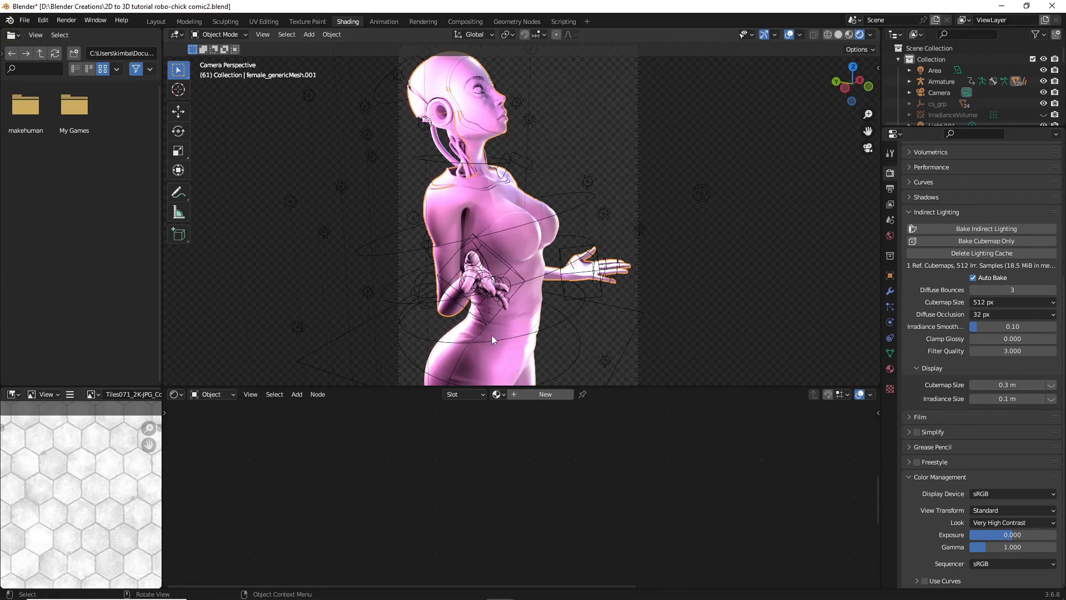
left_click(515, 396)
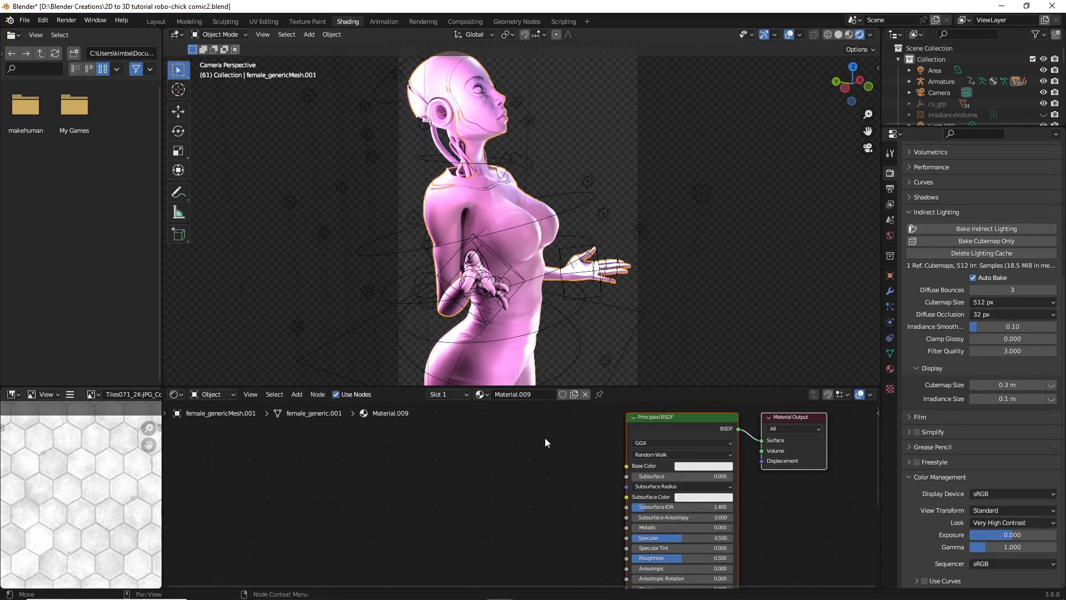
middle_click_drag(545, 442, 472, 445)
scroll(472, 445, "down", 1)
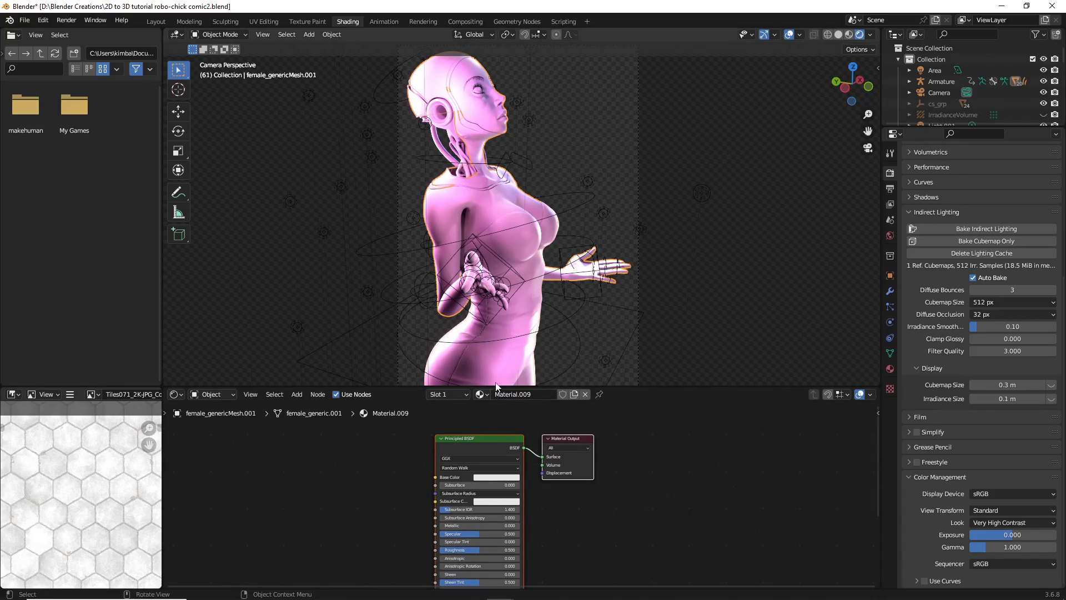
left_click_drag(497, 387, 500, 325)
mouse_move(519, 380)
middle_mouse_down()
mouse_move(515, 407)
mouse_move(514, 384)
middle_mouse_up()
left_click_drag(526, 329, 526, 364)
scroll(567, 411, "up", 2)
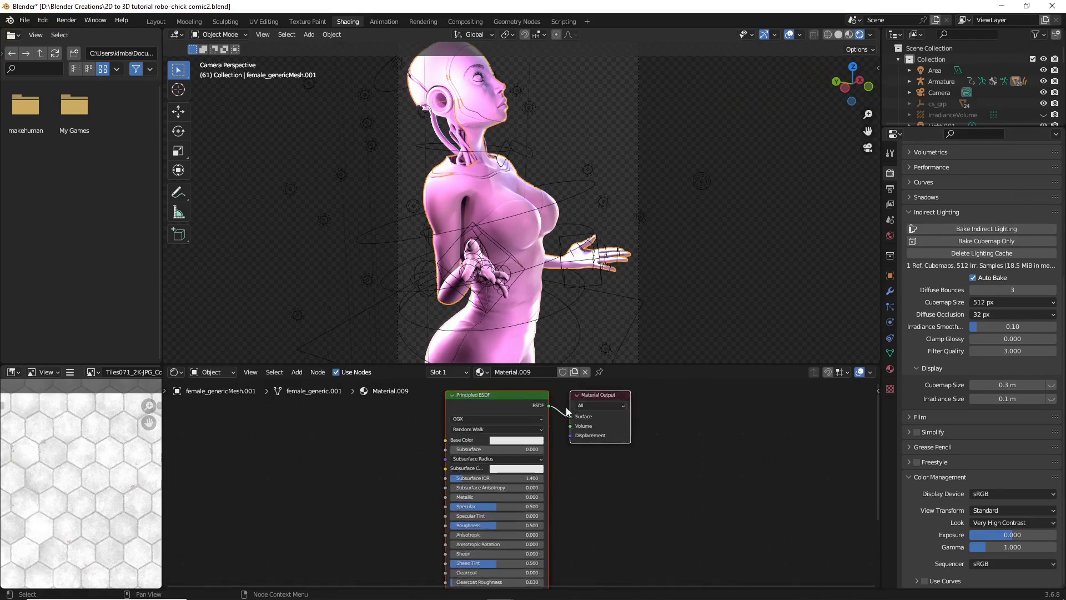
scroll(567, 411, "up", 2)
Delete the Principled BSDF node and reposition the remaining Material Output node.
left_click_drag(492, 427, 390, 435)
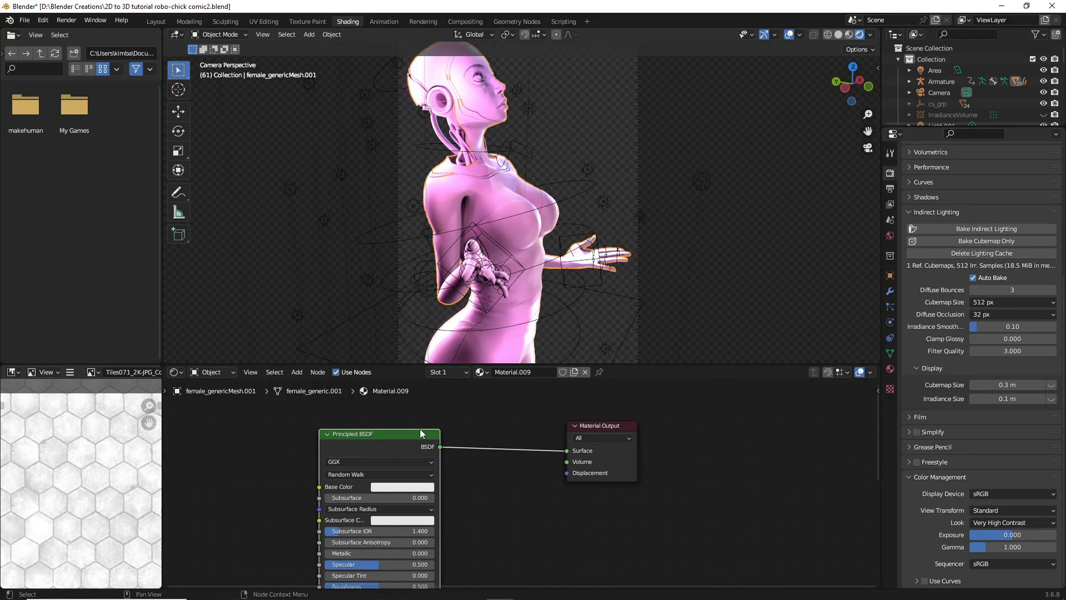
key("x")
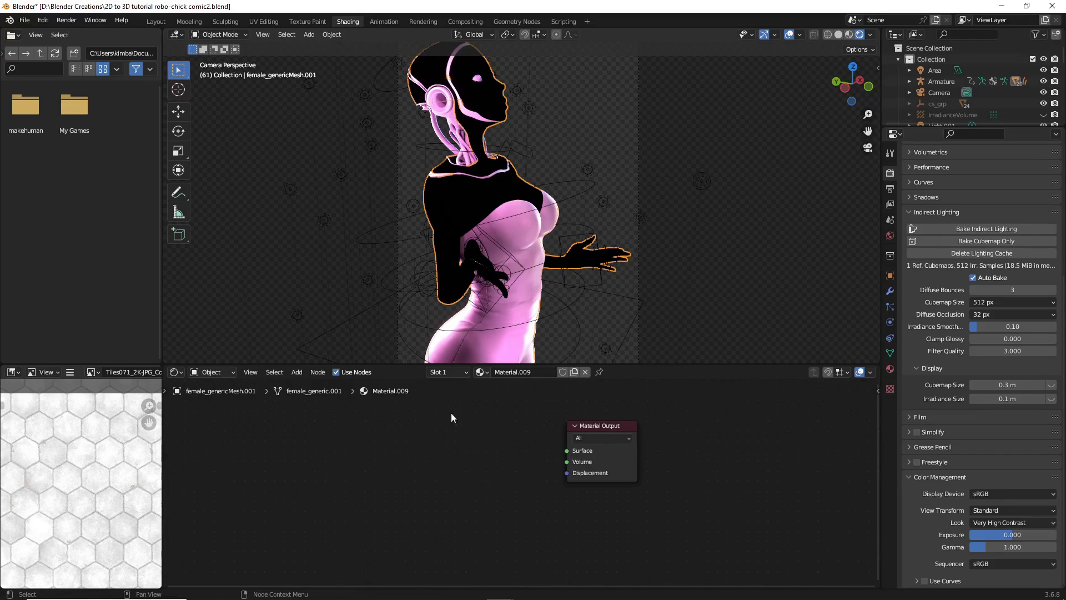
left_click(595, 425)
left_click_drag(597, 422, 602, 449)
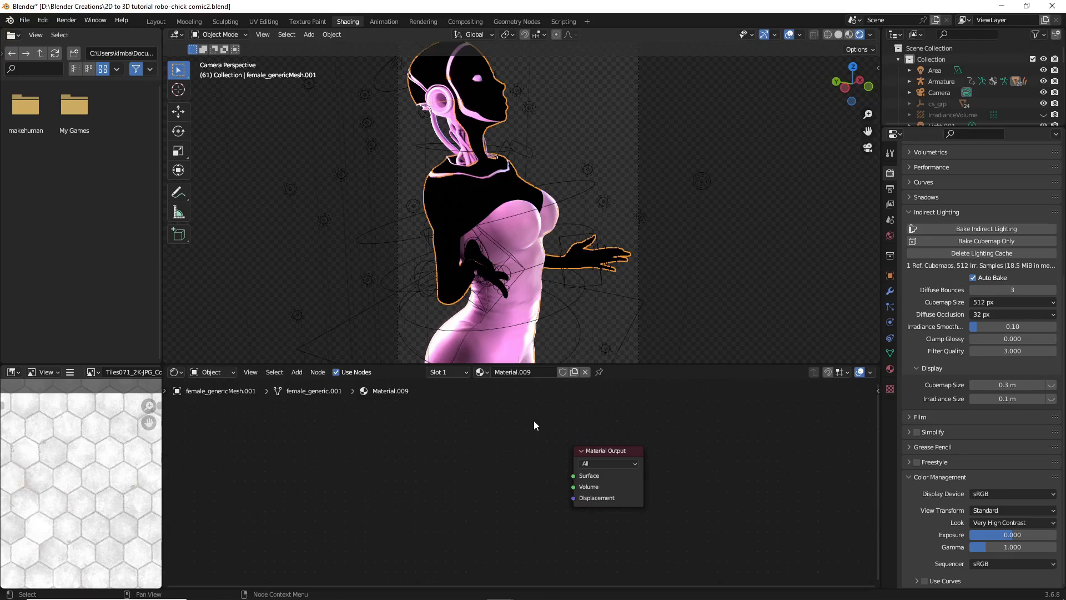
key("shift+a")
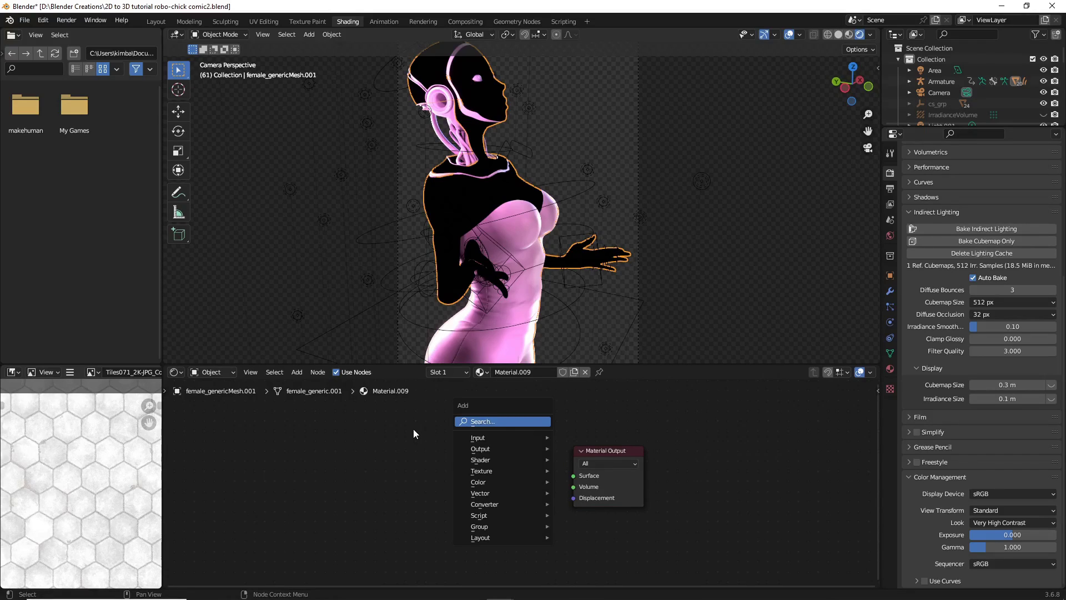
key("Escape")
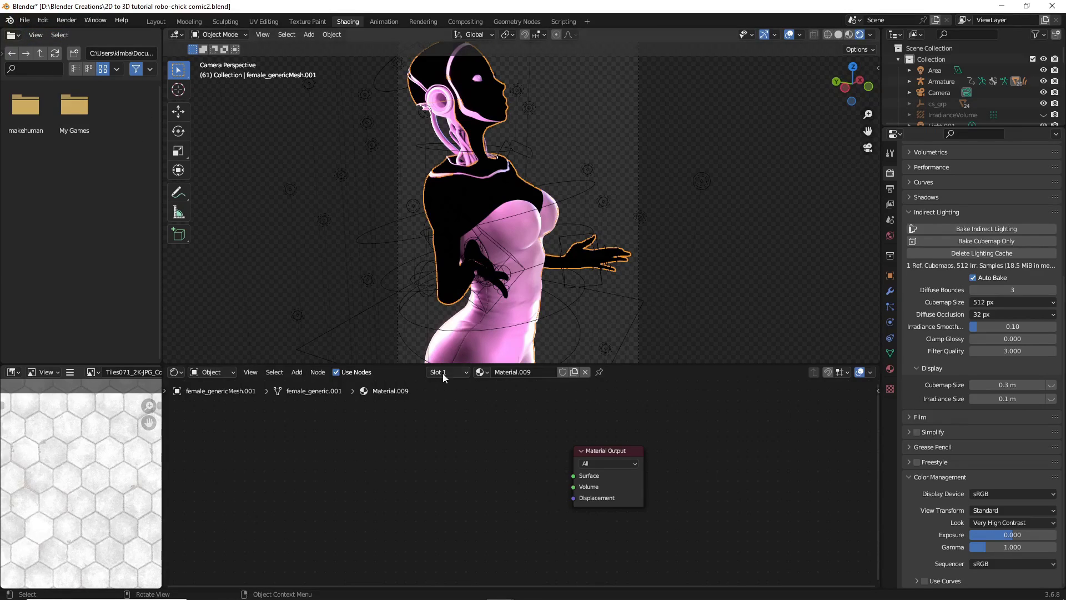
Search the add-on preferences for "node" and check whether Node Wrangler is enabled.
left_click(46, 22)
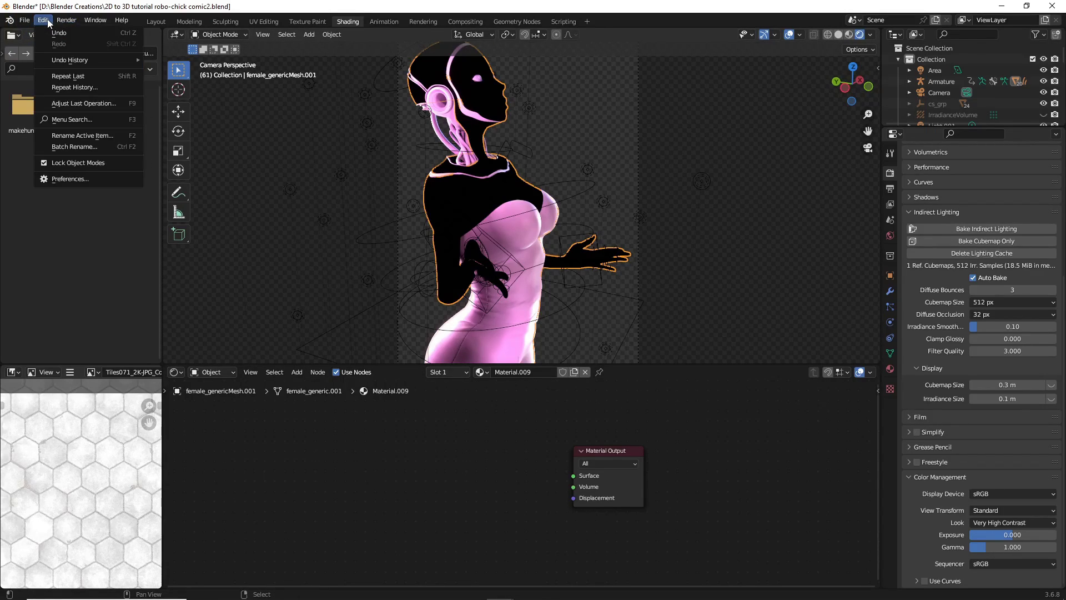
left_click(68, 178)
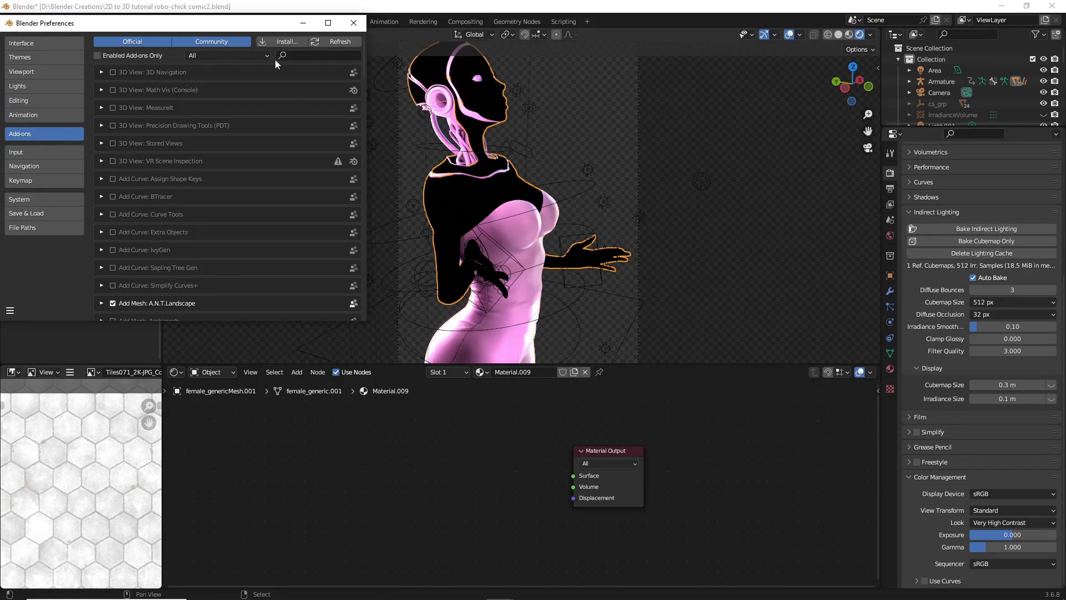
left_click(301, 55)
type("node")
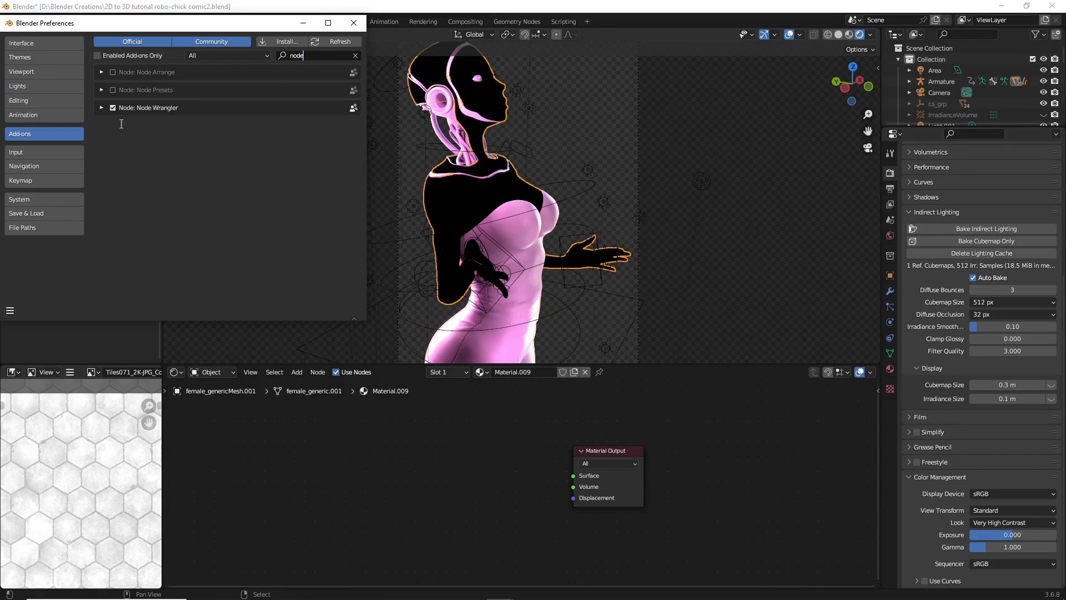
left_click(348, 27)
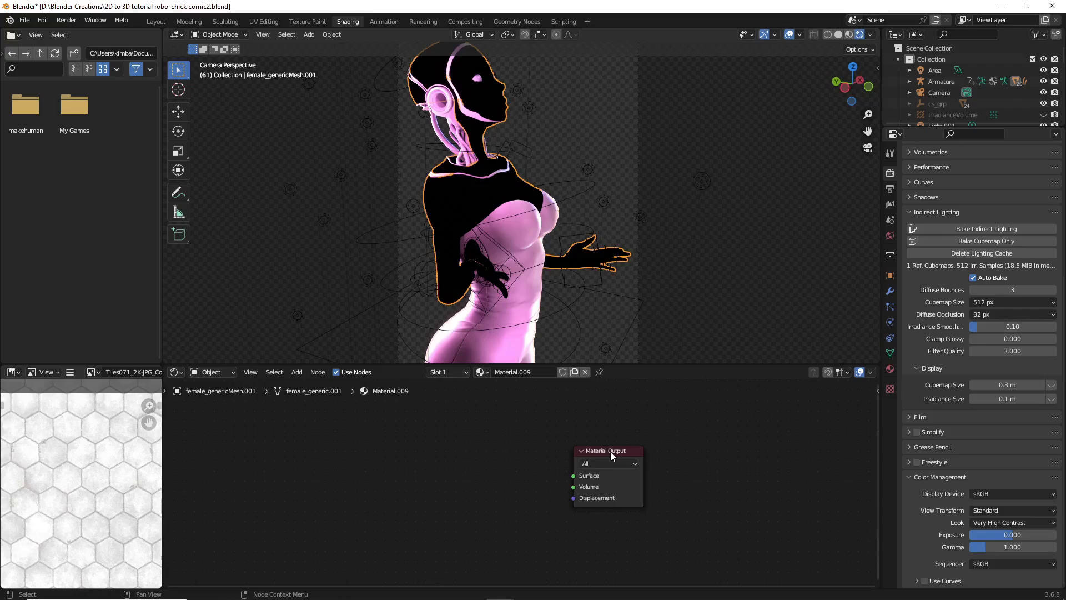
Add a Layer Weight node and place it well before the Material Output node, leaving space between them.
left_click_drag(607, 453, 606, 449)
left_click(528, 453)
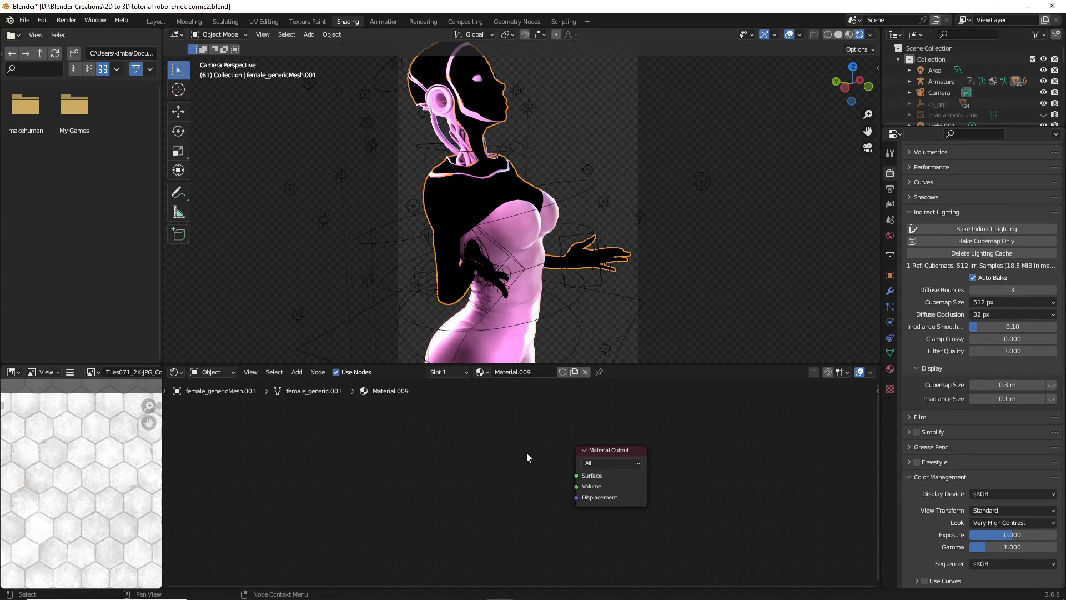
key("shift+a")
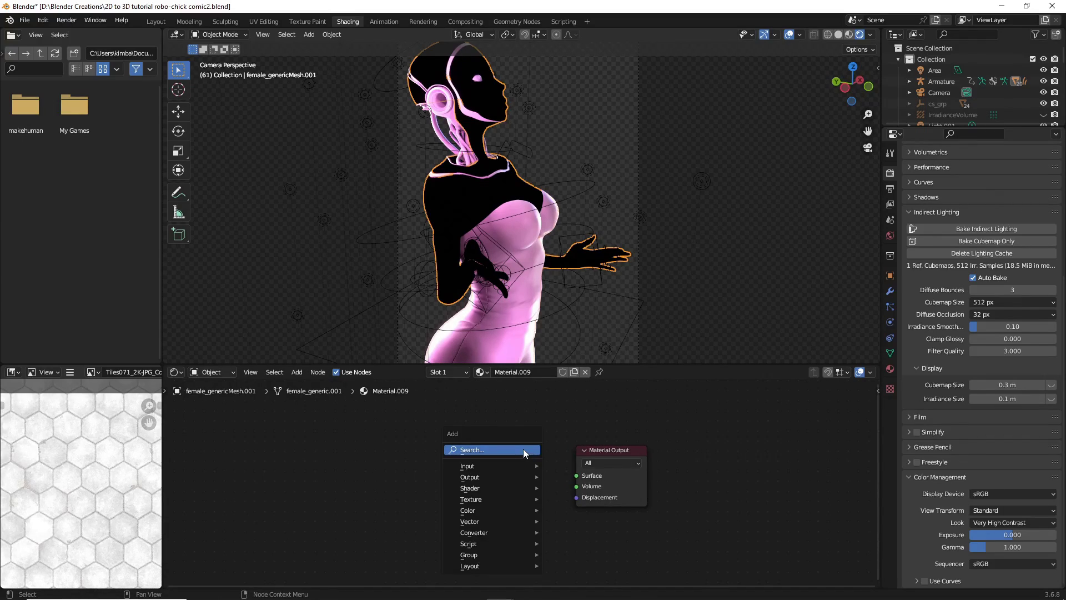
left_click(523, 449)
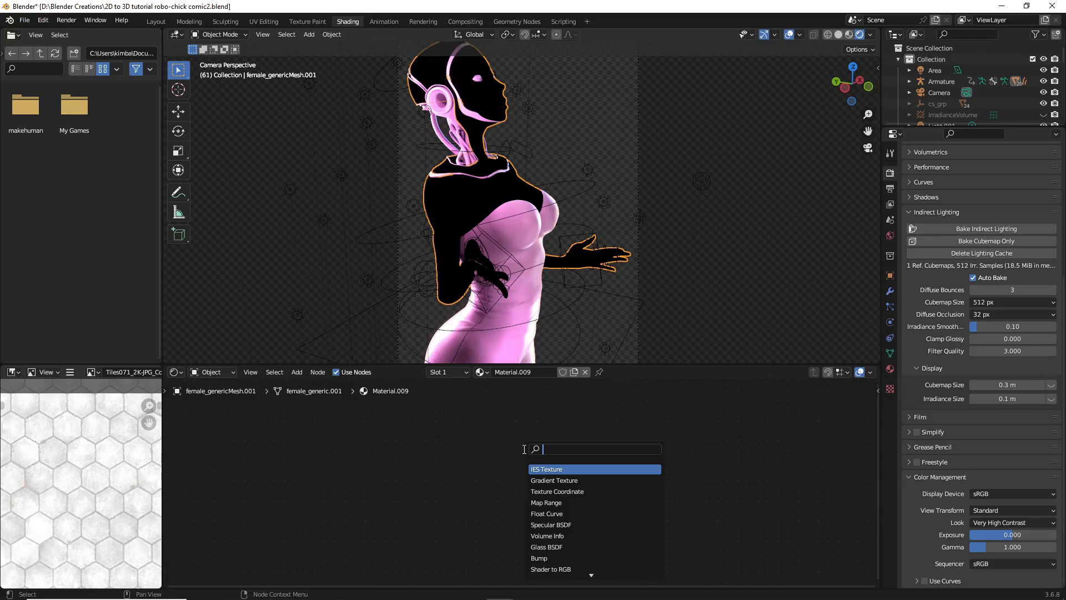
type("layer")
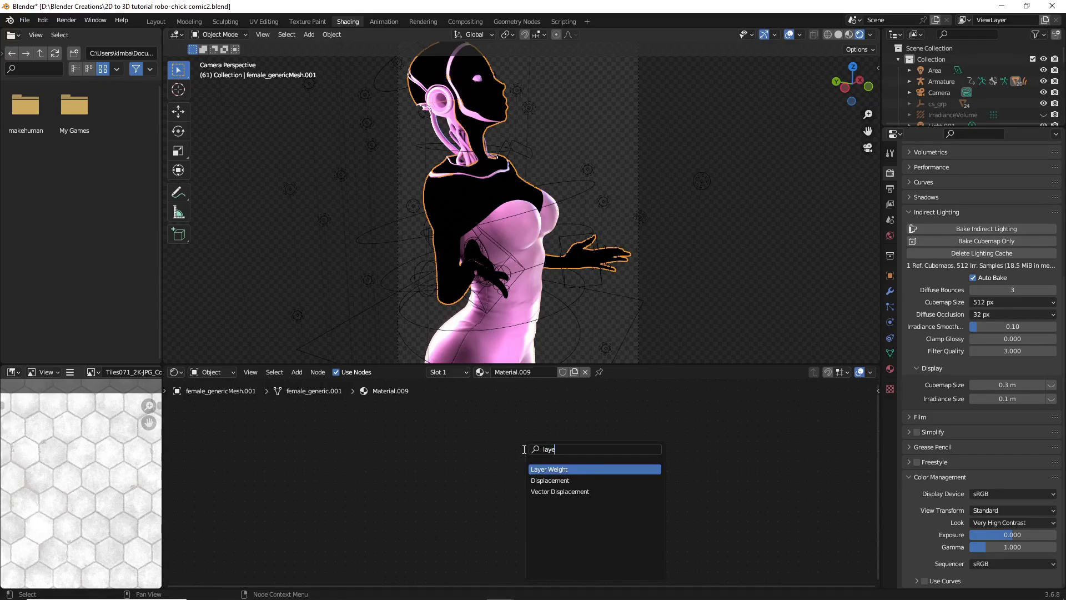
left_click(550, 469)
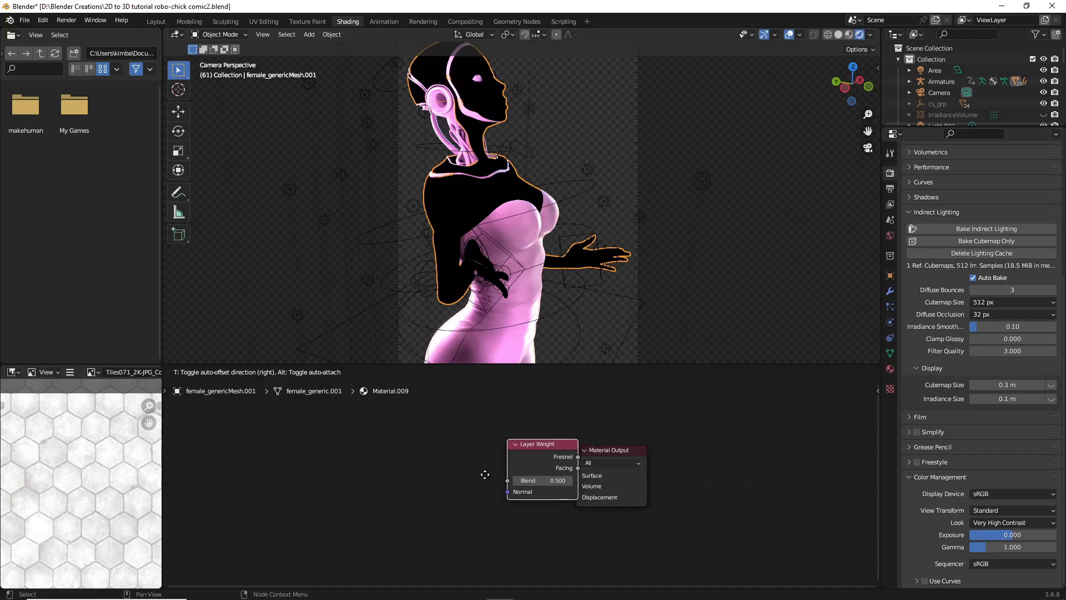
left_click(399, 457)
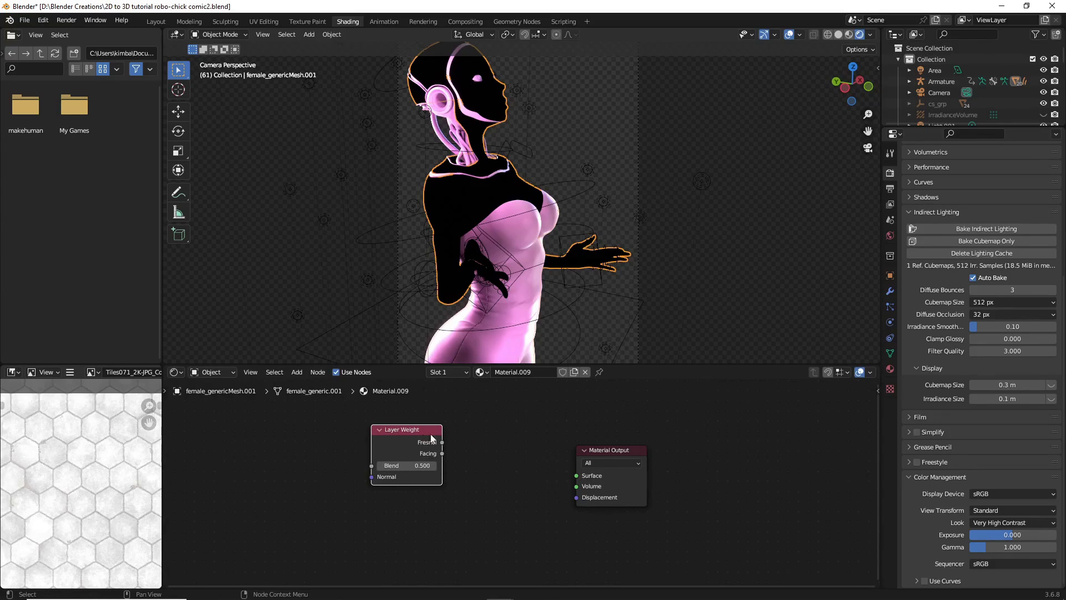
Add a Color Ramp between the two nodes, linking Layer Weight's Fresnel to its Fac and its Color to Material Output's Surface.
left_click(627, 455)
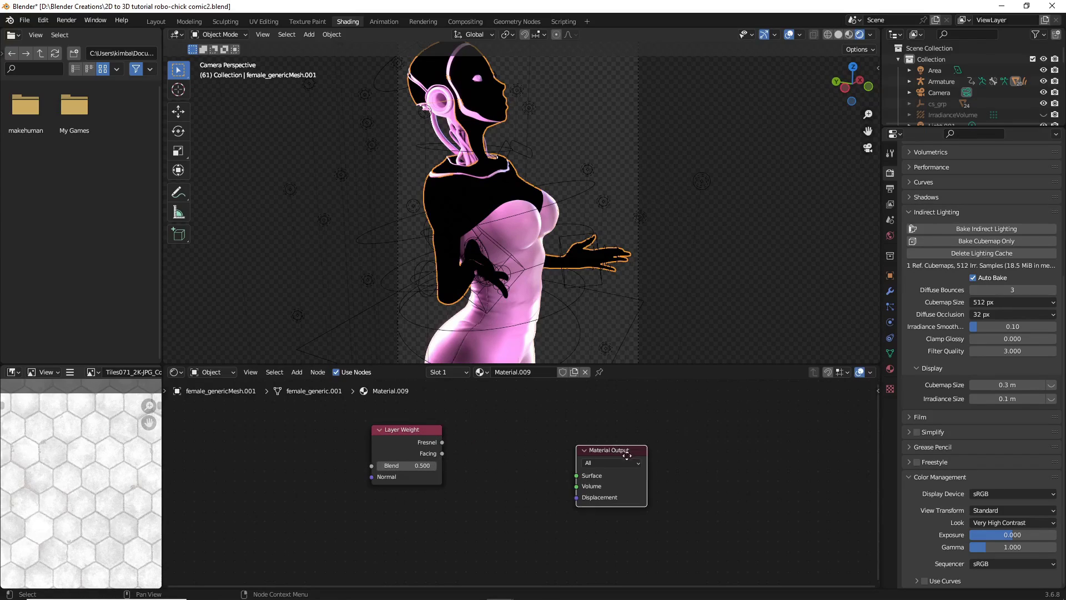
key("shift+a")
left_click(554, 436)
type("colo")
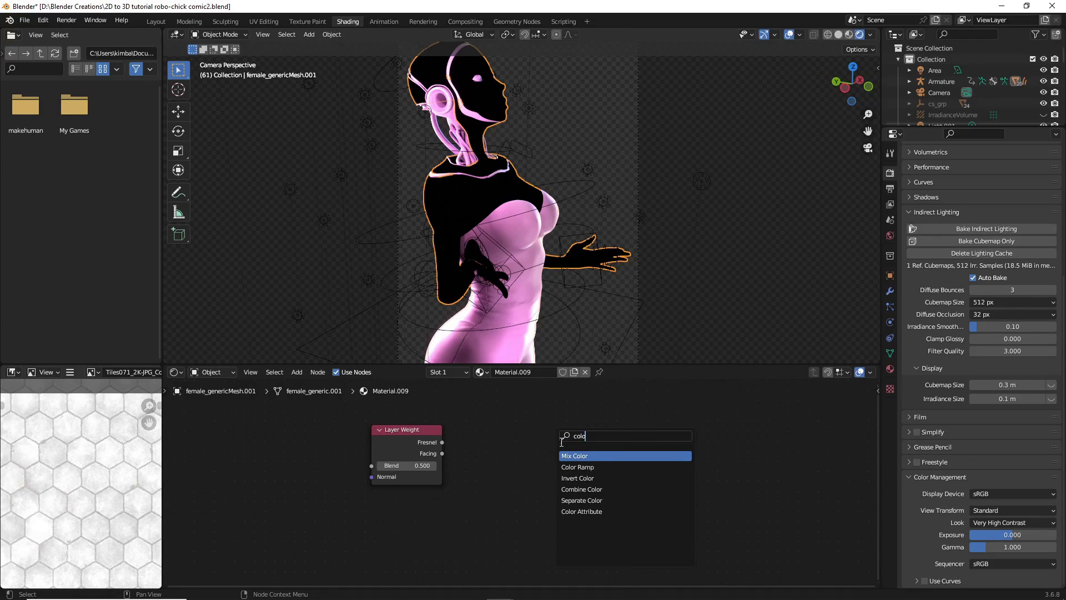
left_click(577, 467)
left_click(502, 471)
left_click_drag(625, 461, 636, 455)
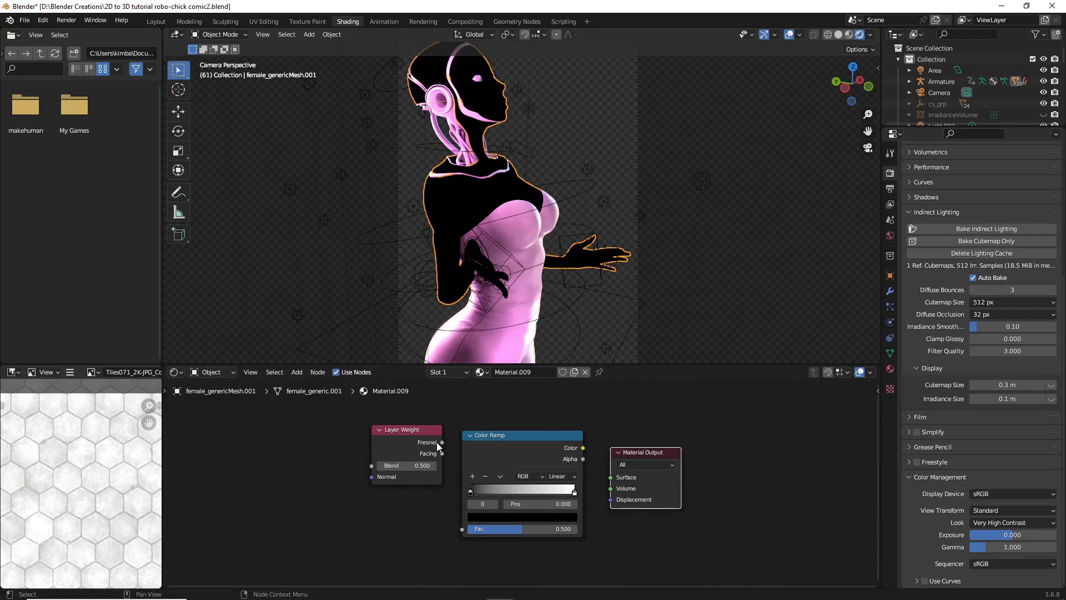
left_click_drag(441, 442, 465, 531)
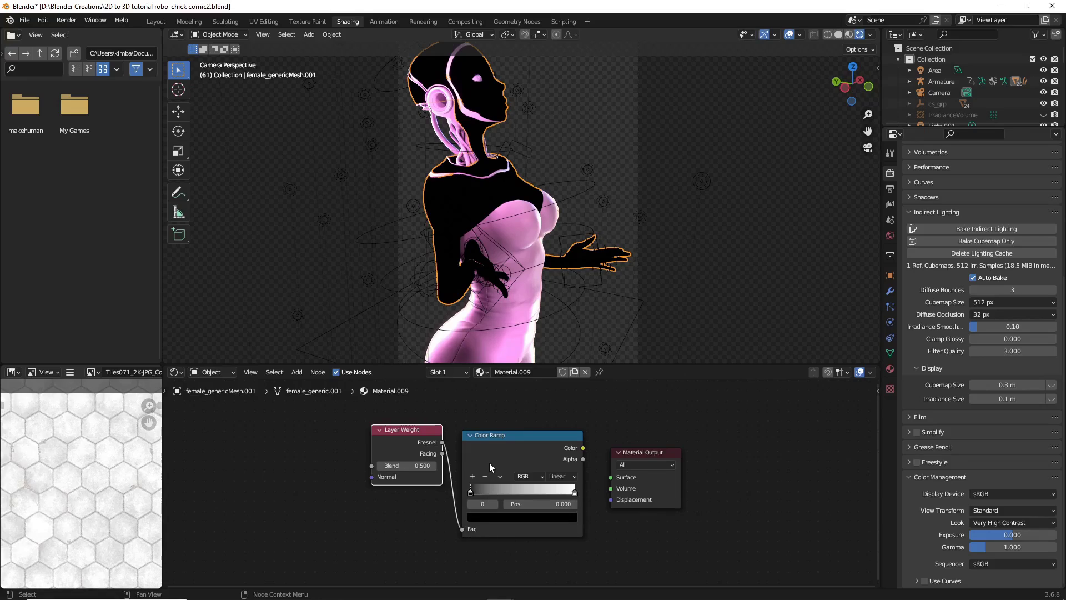
left_click_drag(582, 448, 611, 477)
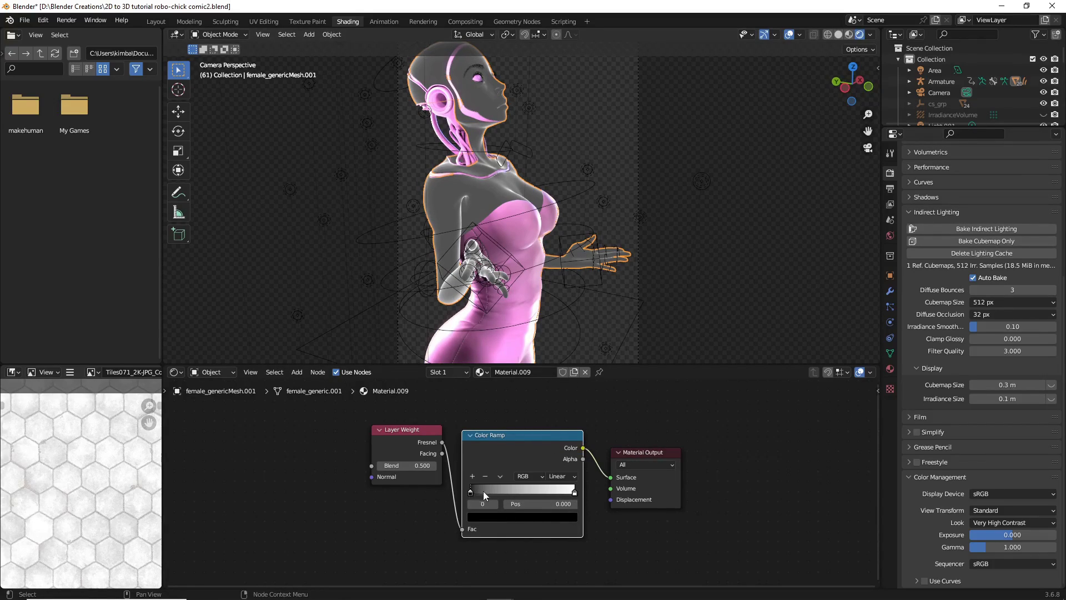
Set the Color Ramp's interpolation to Constant, with the black stop at about 0.059 and the white stop at about 0.236.
mouse_move(484, 492)
left_mouse_down()
mouse_move(505, 492)
mouse_move(486, 492)
left_mouse_up()
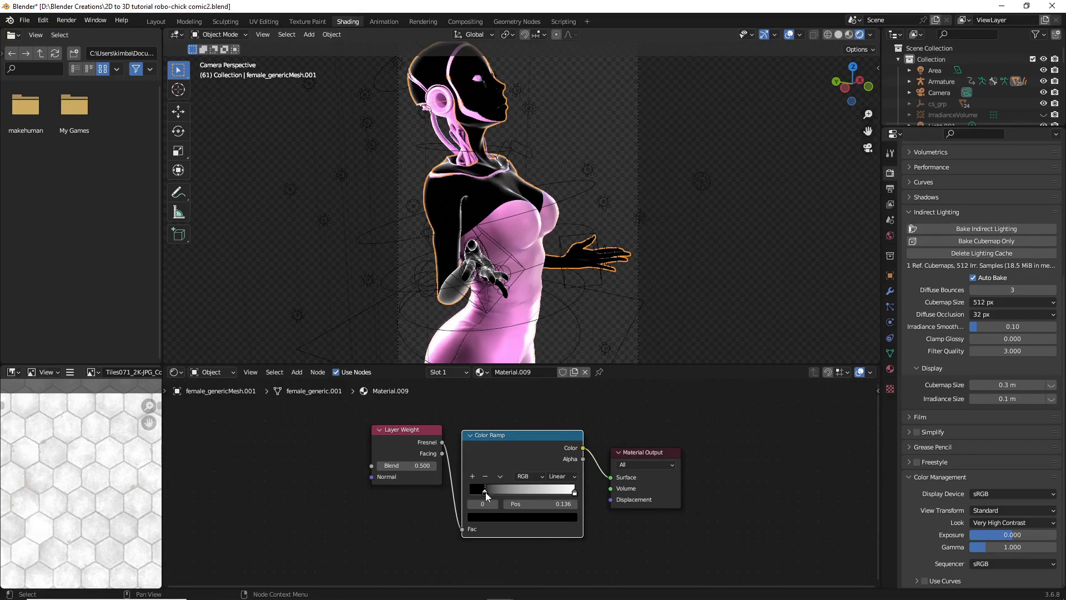
mouse_move(574, 492)
left_mouse_down()
mouse_move(510, 494)
mouse_move(520, 494)
left_mouse_up()
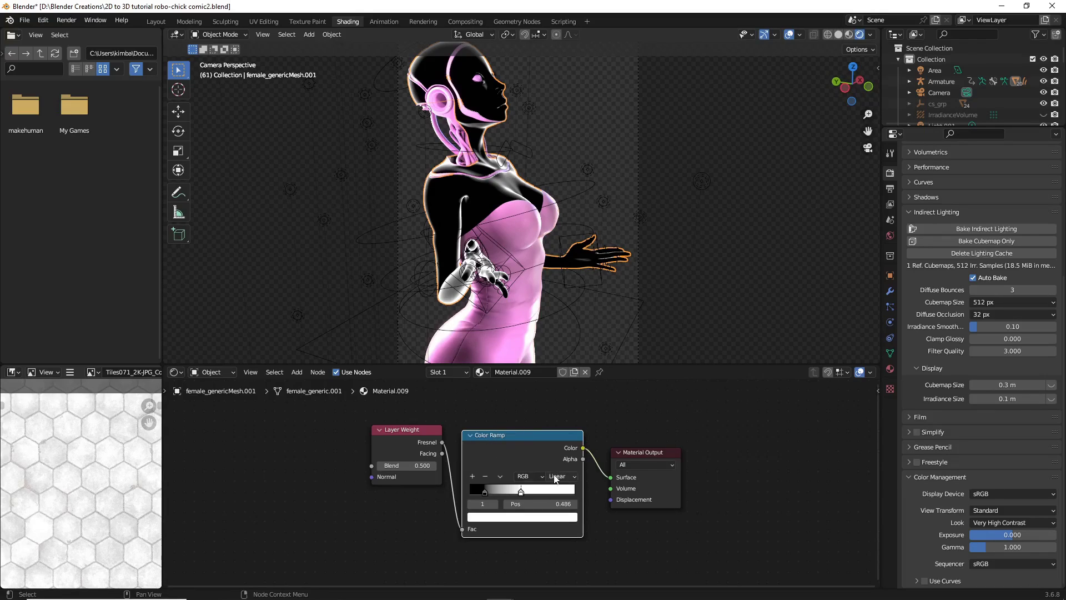
left_click(555, 477)
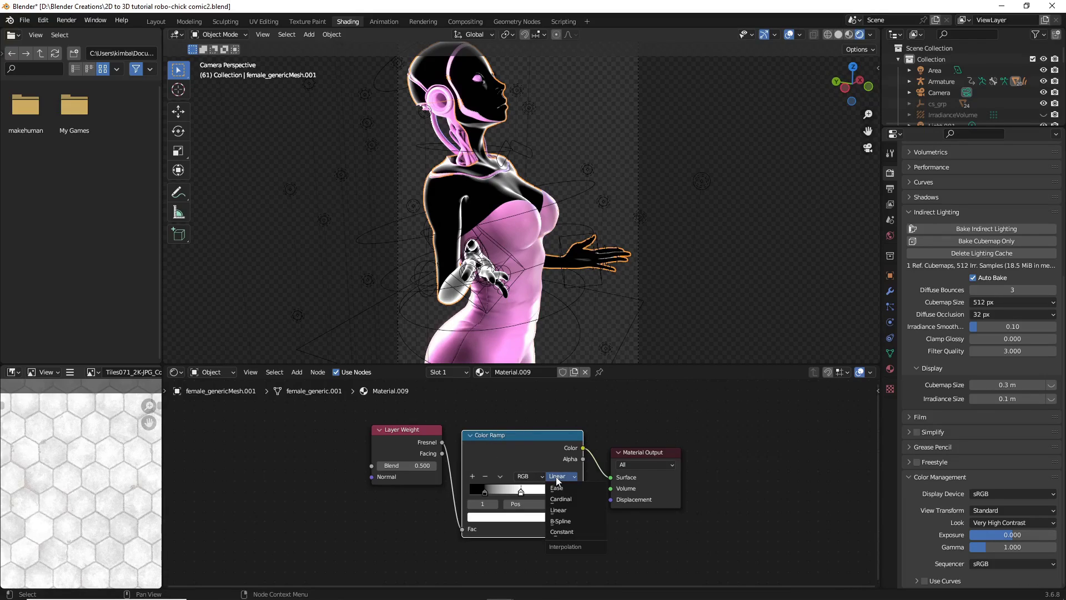
left_click(566, 532)
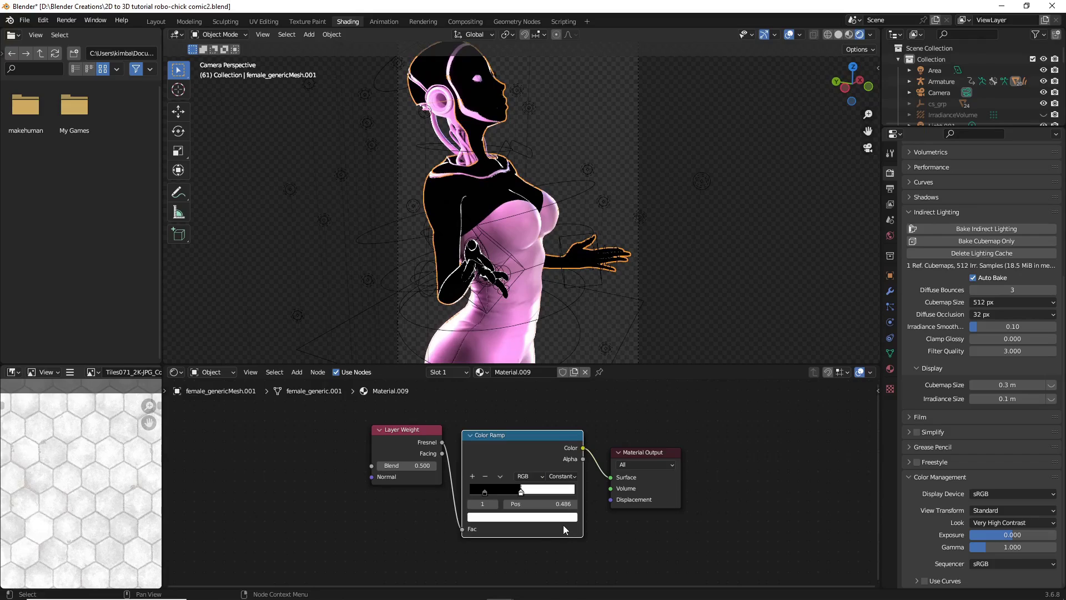
mouse_move(526, 494)
left_mouse_down()
mouse_move(547, 492)
mouse_move(478, 492)
mouse_move(496, 496)
left_mouse_up()
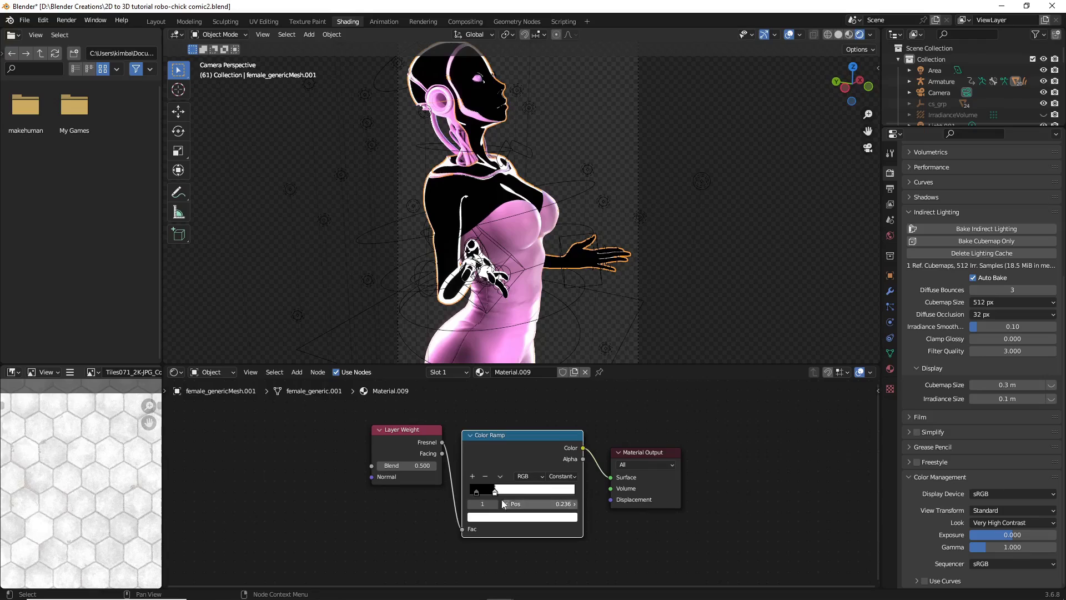
Recolor the ramp's black stop to periwinkle blue, about hue 0.651, saturation 0.832 and value 1.000.
left_click(477, 492)
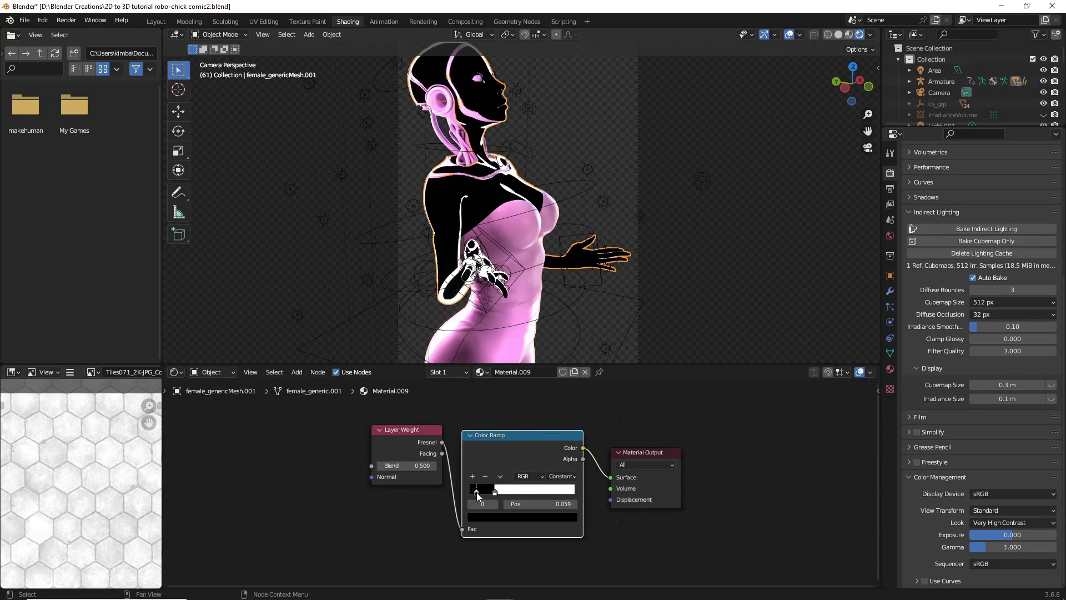
left_click(488, 519)
left_click(552, 412)
left_click(531, 414)
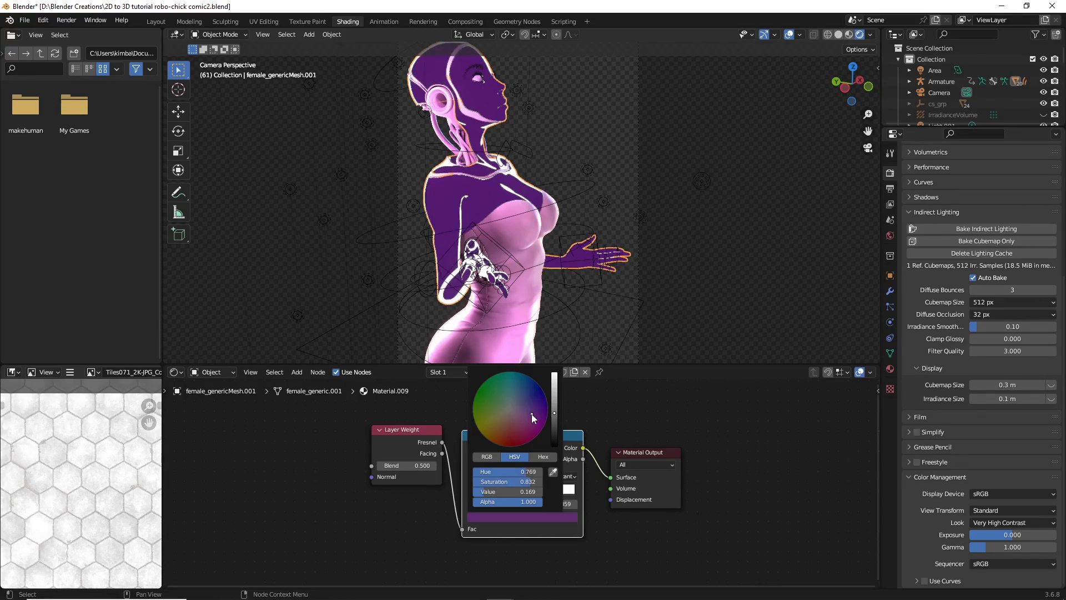
left_click_drag(520, 412, 555, 372)
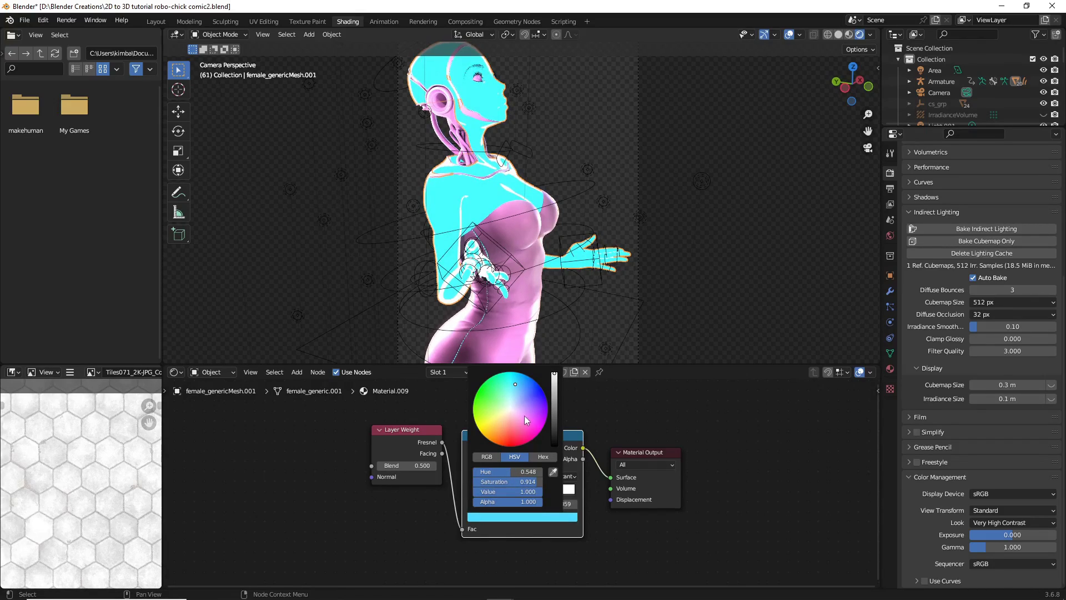
left_click_drag(524, 415, 527, 396)
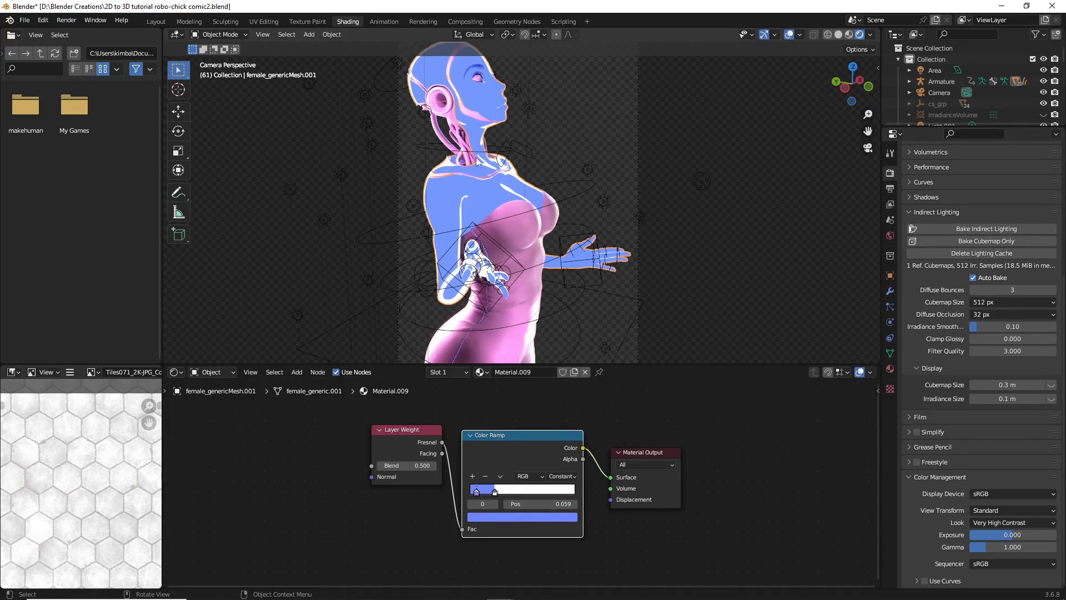
Add a vivid purple stop to the ramp at about 0.143 and shift the white stop slightly farther from it.
left_click(513, 517)
left_click(484, 517)
left_click(472, 477)
left_click(492, 518)
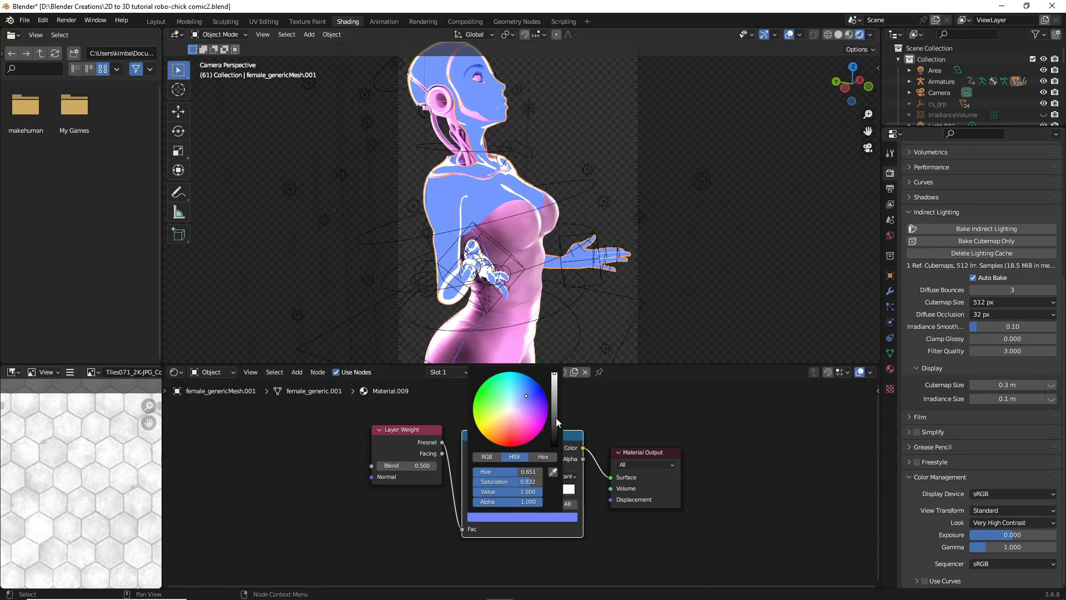
left_click_drag(526, 395, 544, 417)
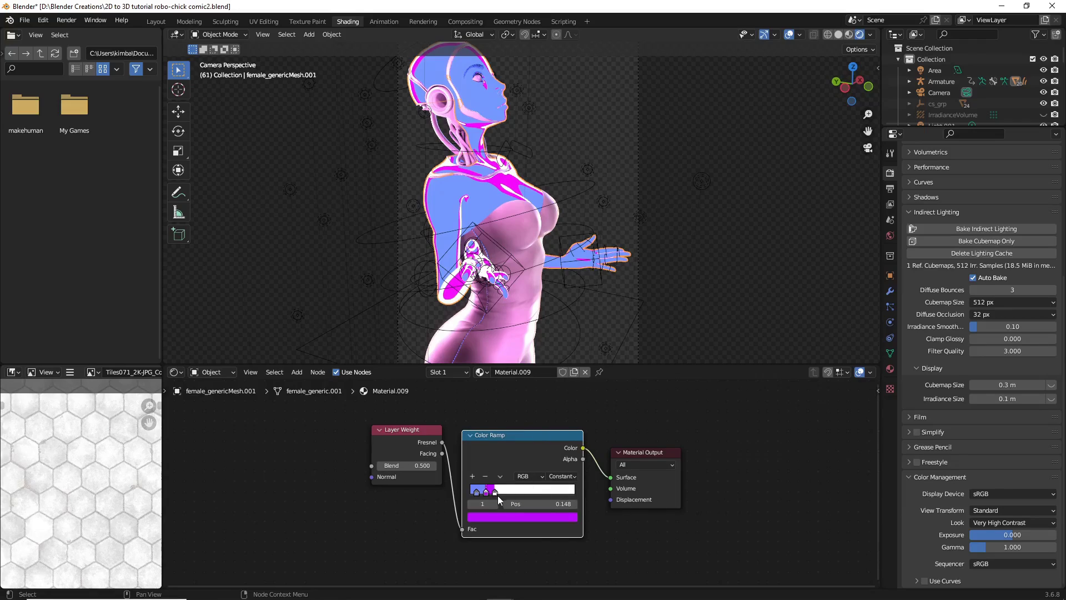
mouse_move(498, 493)
left_mouse_down()
mouse_move(518, 494)
mouse_move(488, 495)
left_mouse_up()
left_click(487, 493)
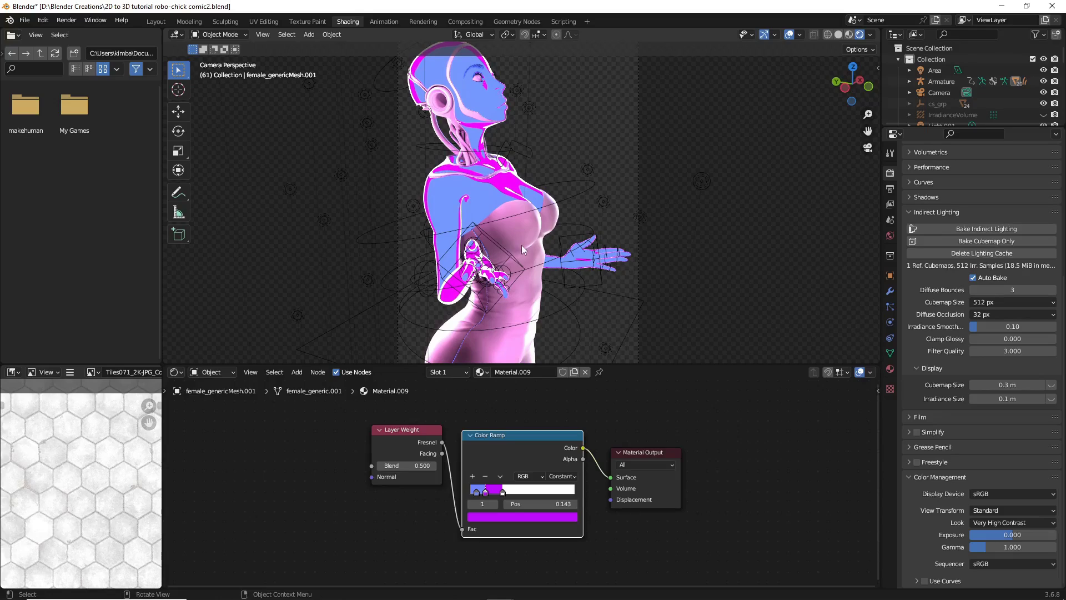
Select the dress mesh Plane.001 and connect its Color Ramp's Color output to the Material Output's Surface input.
left_click(584, 119)
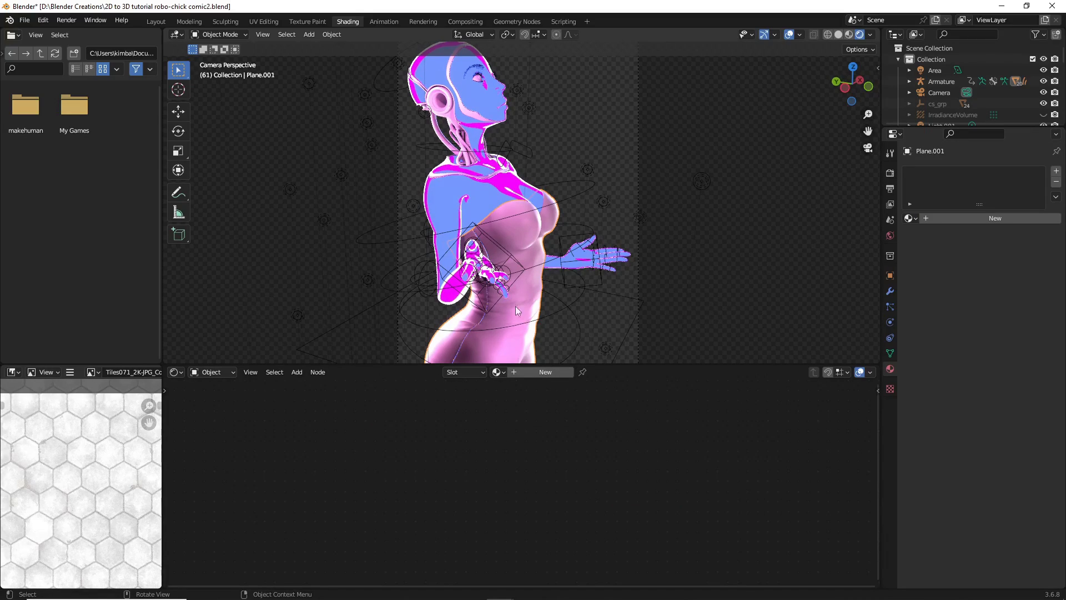
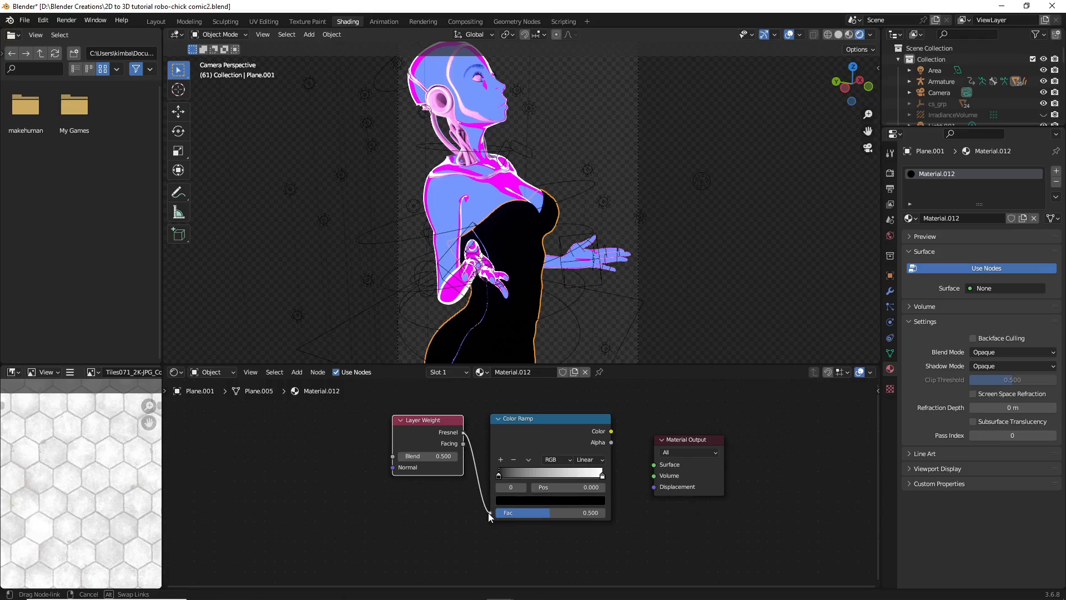
left_click_drag(611, 431, 652, 465)
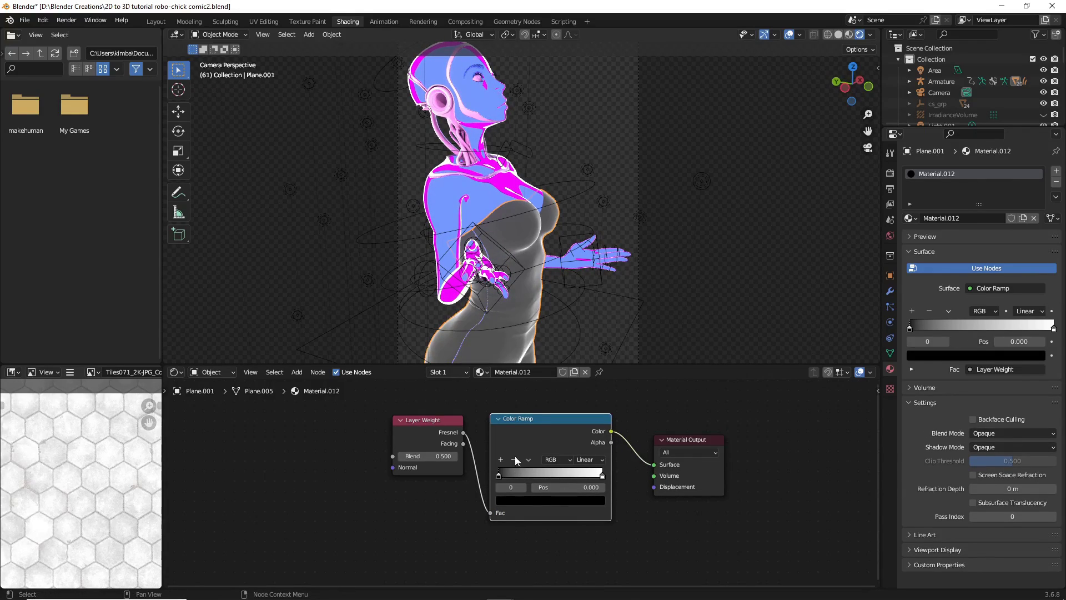
Set the dress's Color Ramp to Constant interpolation and place its white stop at about 0.309.
left_click(601, 462)
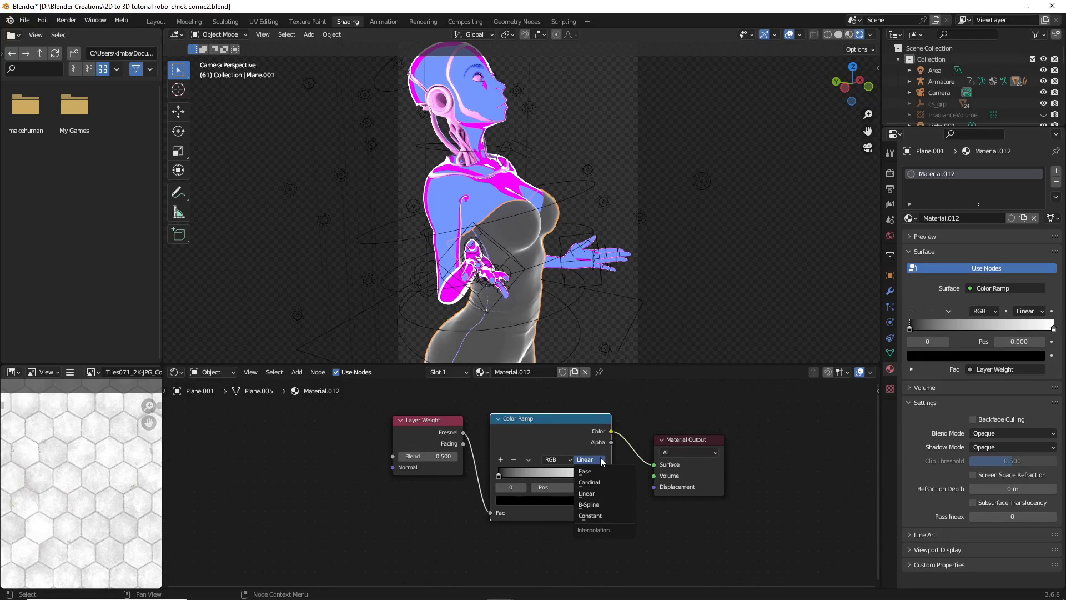
left_click(590, 516)
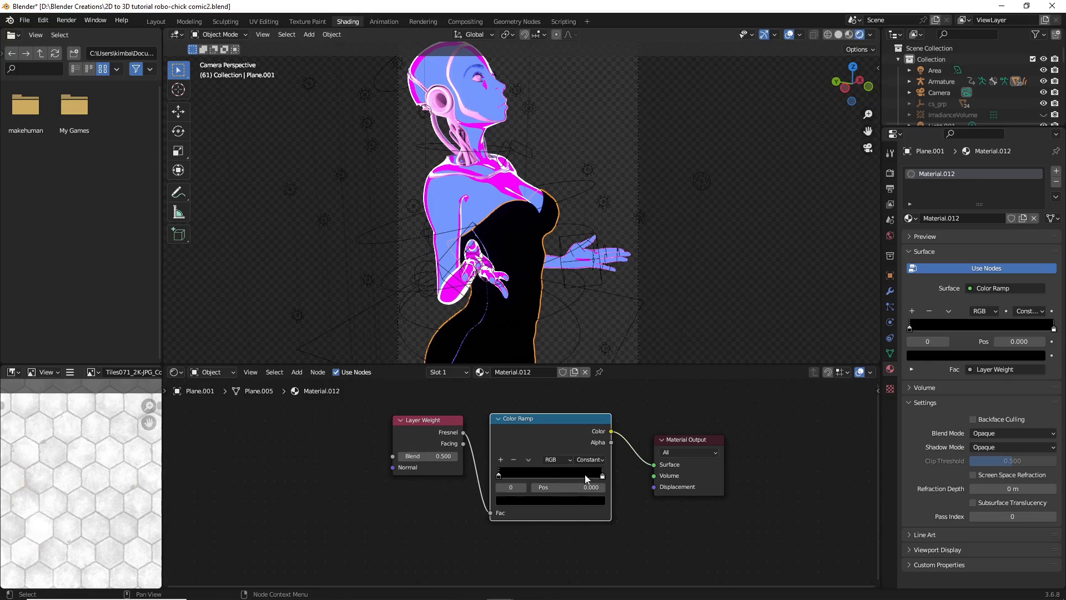
left_click_drag(603, 476, 527, 477)
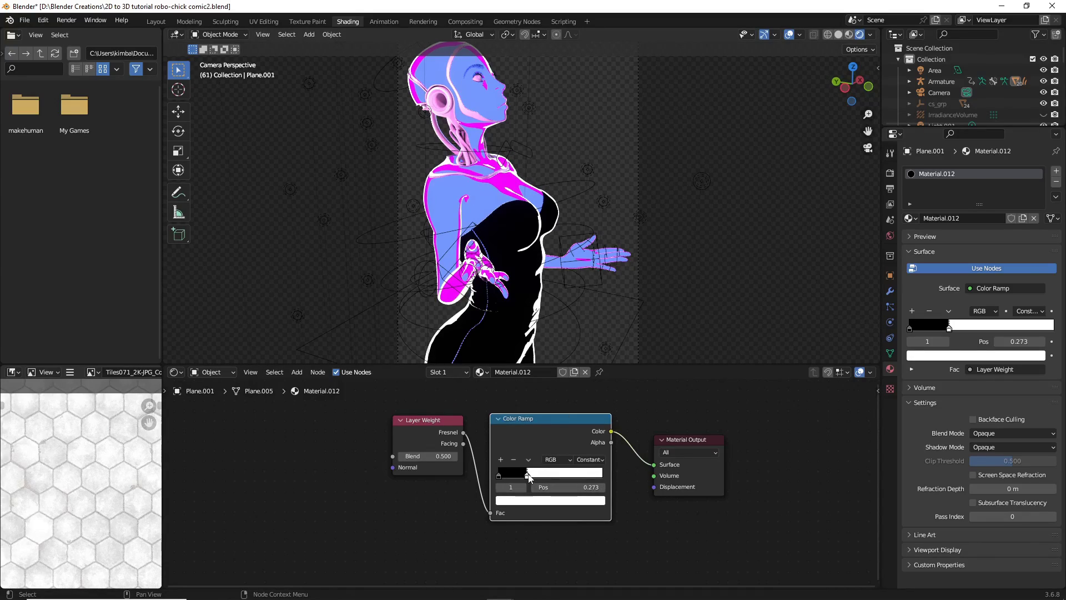
left_click_drag(528, 475, 514, 477)
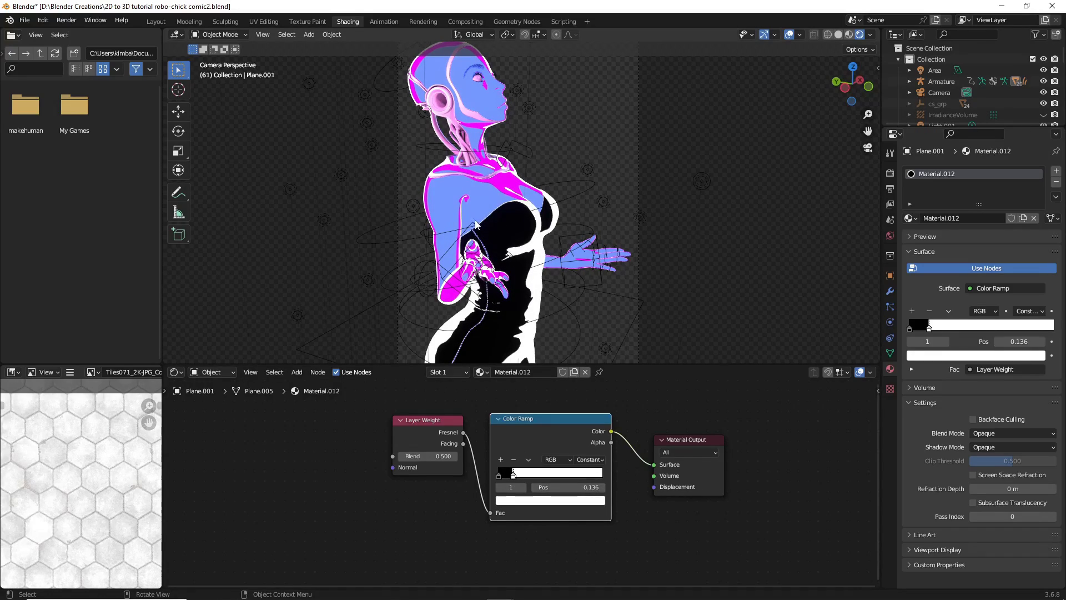
mouse_move(514, 475)
left_mouse_down()
mouse_move(532, 484)
mouse_move(532, 468)
left_mouse_up()
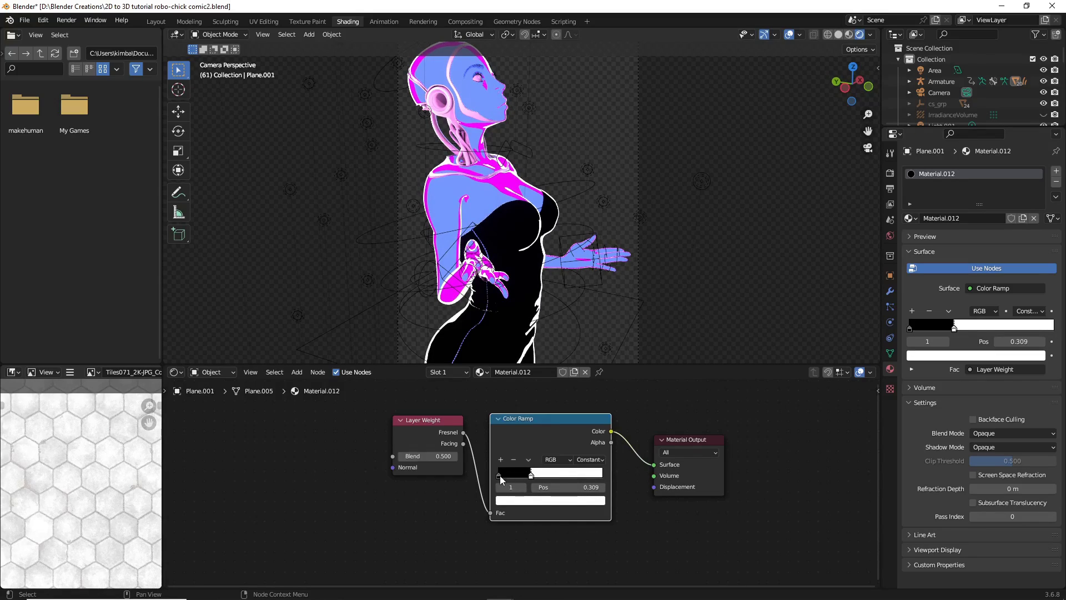
Recolor the black stop of the dress's Color Ramp to light purple, about hue 0.75 with value 1.000.
left_click(500, 475)
left_click(515, 502)
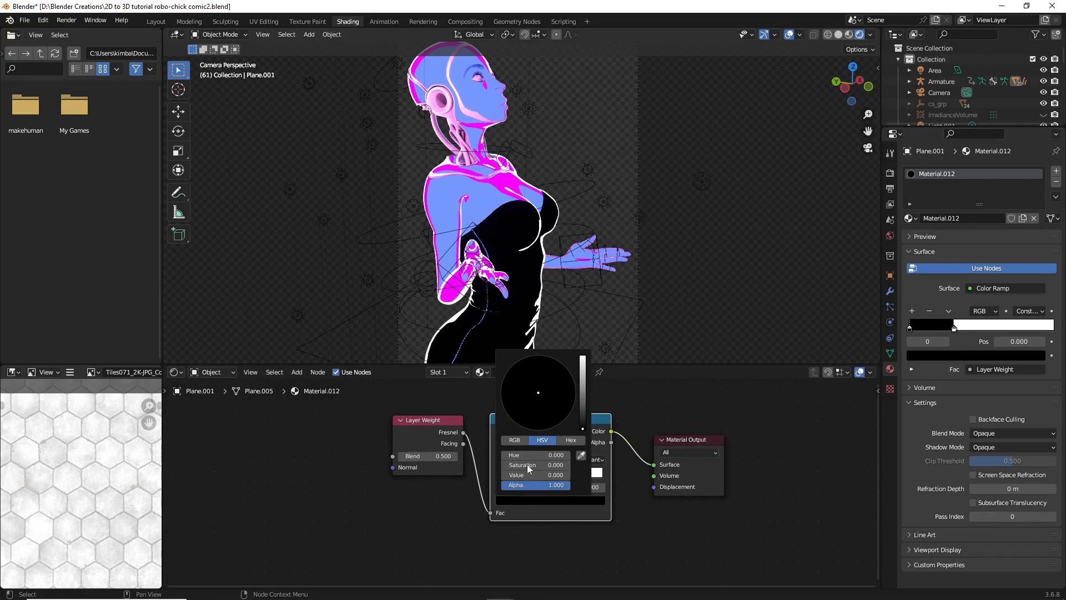
left_click(583, 382)
left_click_drag(583, 382, 583, 390)
key("ctrl+v")
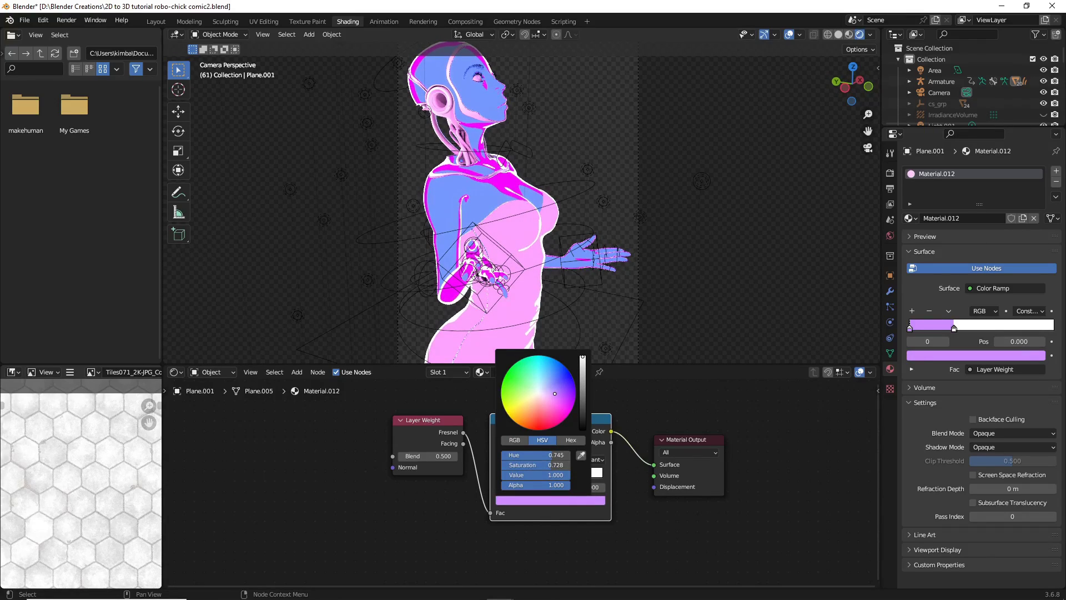
Add a stop at 0.155 to the dress's Color Ramp and color it coral red, about hue 0.988 with value 1.000.
left_click(500, 459)
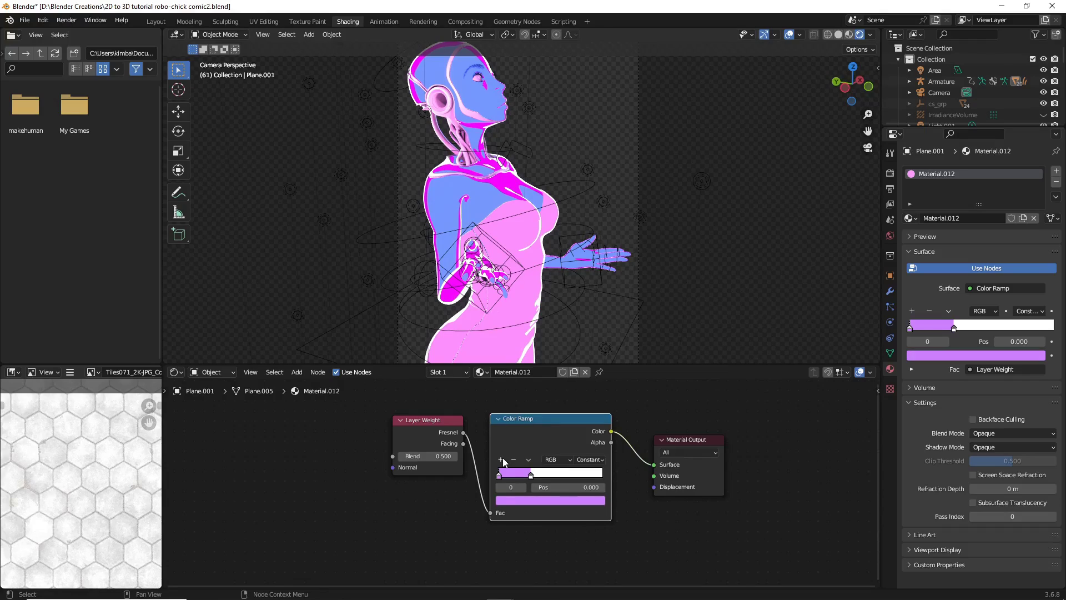
left_click(525, 501)
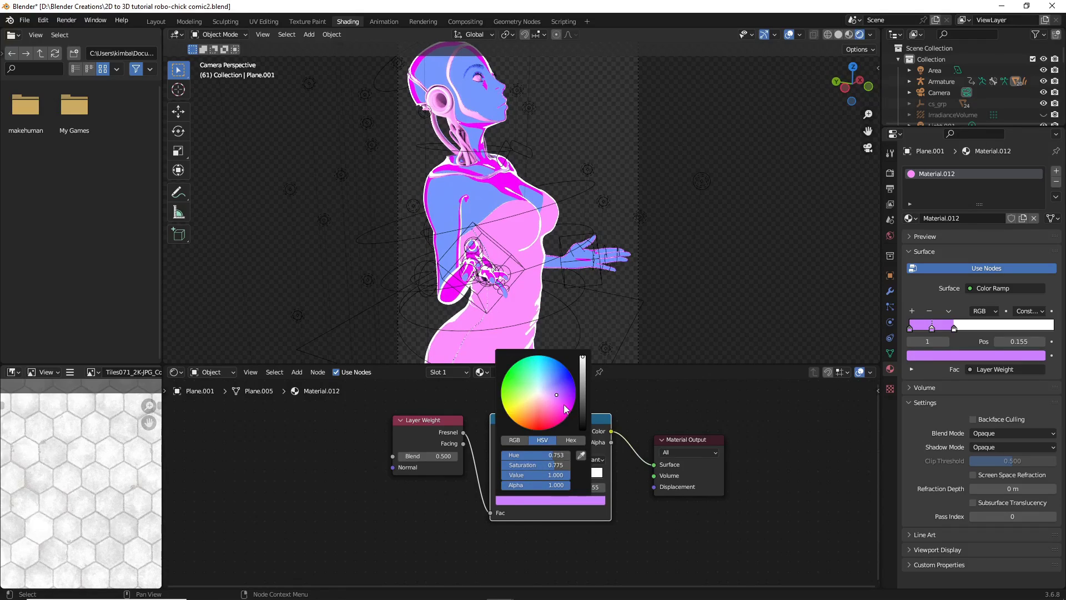
left_click(541, 414)
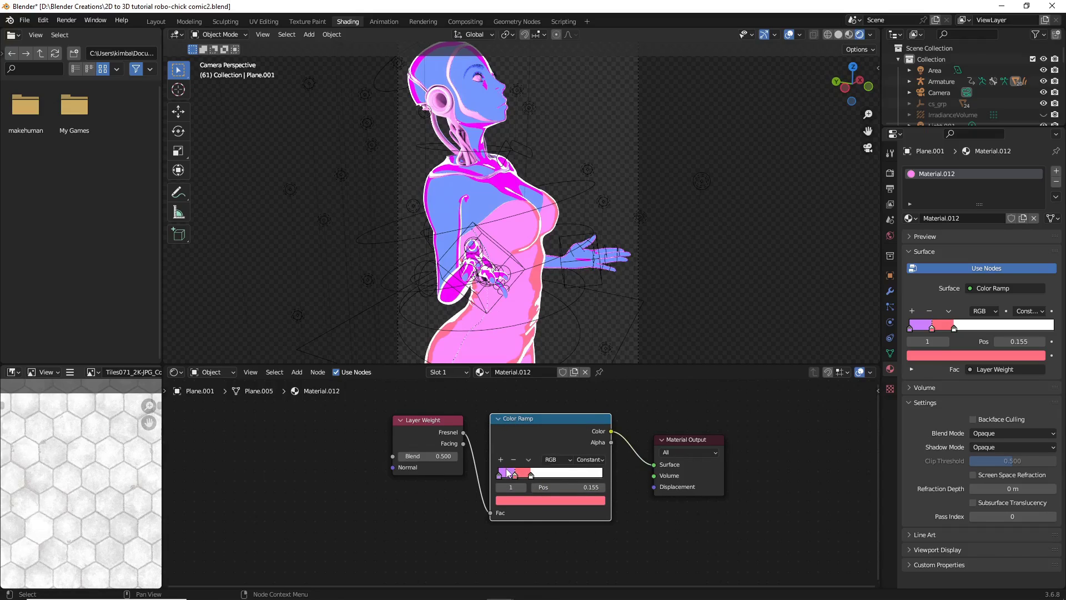
Recolor the first stop of the dress's Color Ramp from purple to bright pink, keeping the coral stop.
left_click(498, 475)
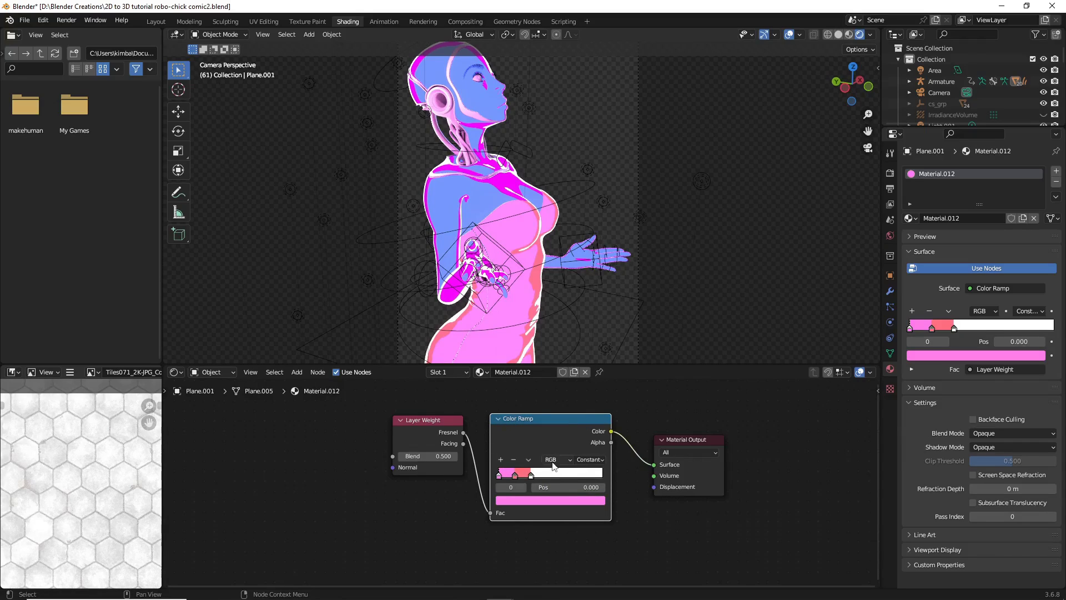
left_click(515, 476)
left_click(515, 500)
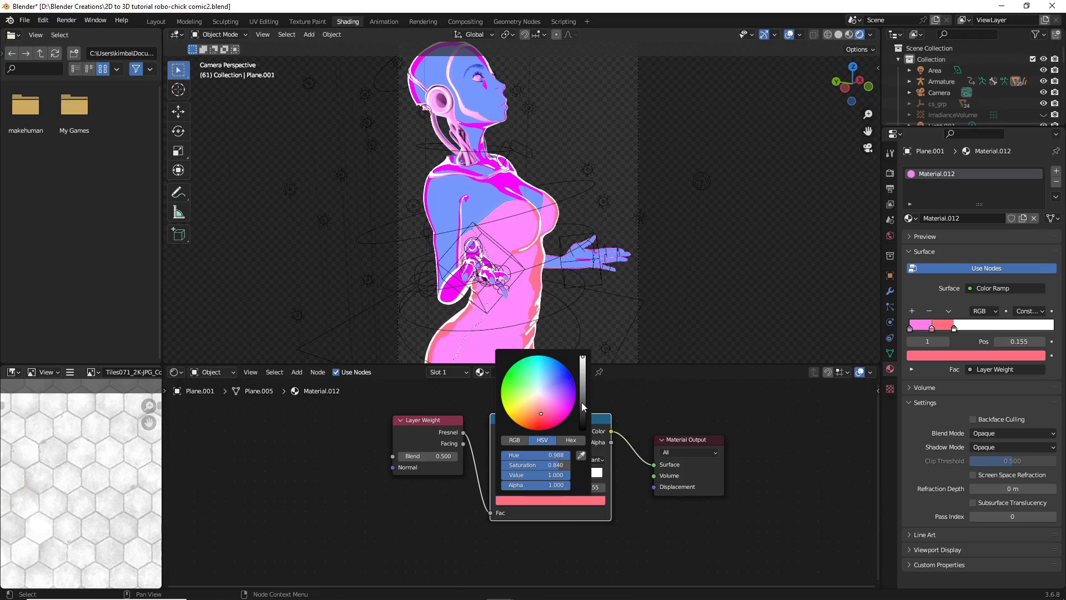
Change the dress ramp's white stop at 0.309 to black by lowering its value to 0.000.
left_click(531, 476)
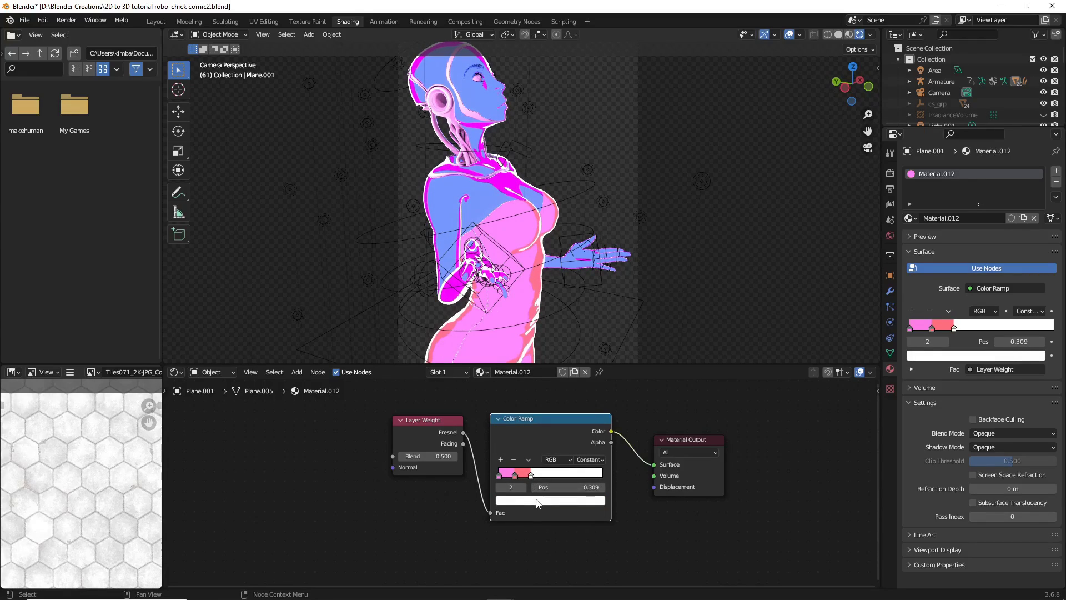
left_click(537, 500)
left_click_drag(583, 409, 583, 429)
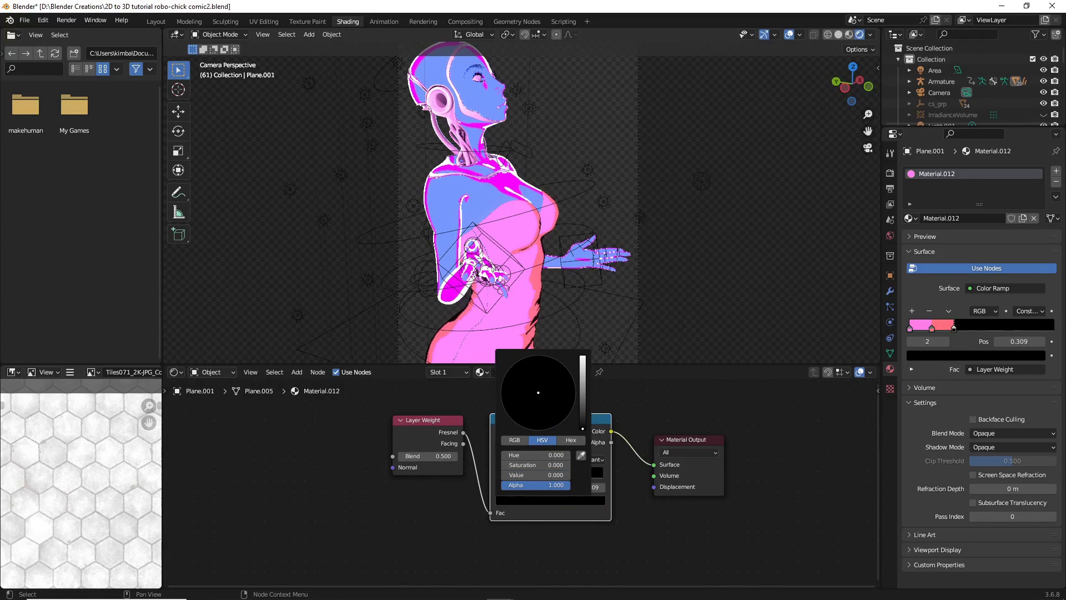
Select the body mesh female_genericMesh.001 and turn its Color Ramp's white stop at 0.309 black with value 0.000.
left_click(458, 185)
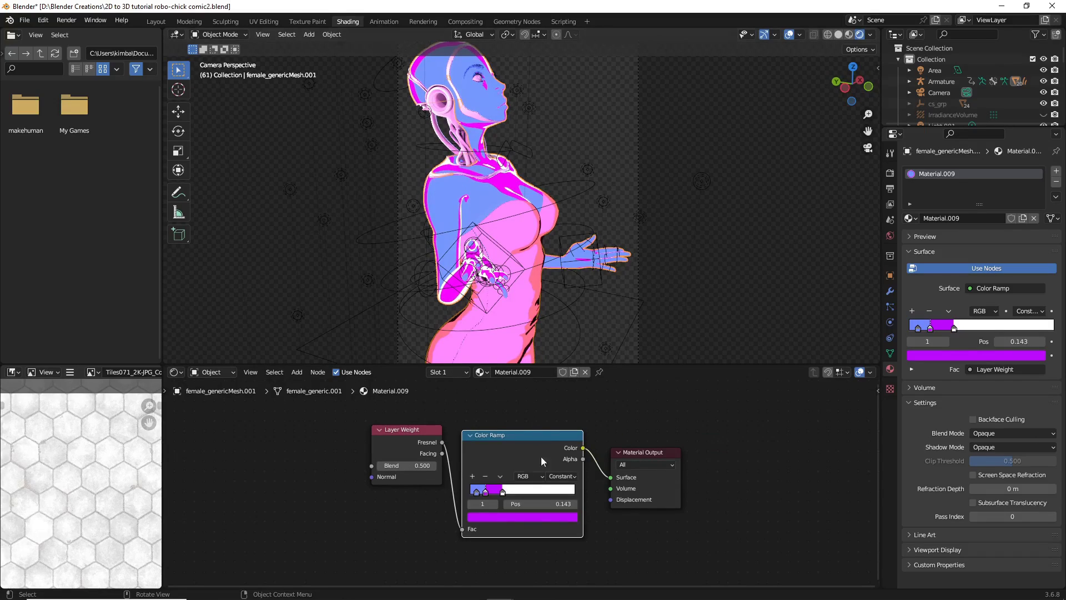
left_click(503, 493)
left_click(509, 517)
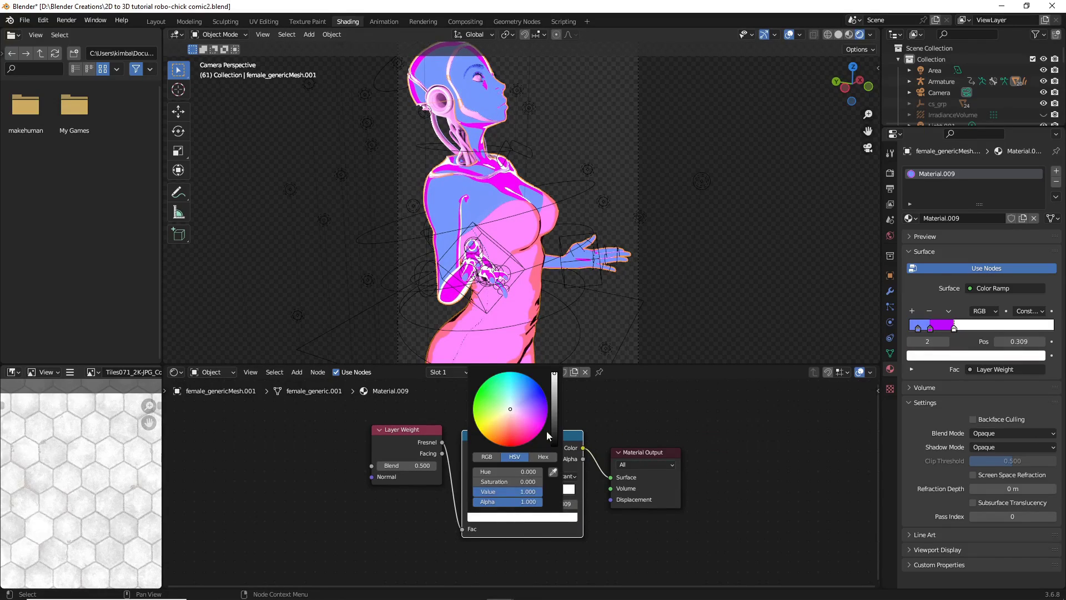
left_click_drag(557, 407, 556, 444)
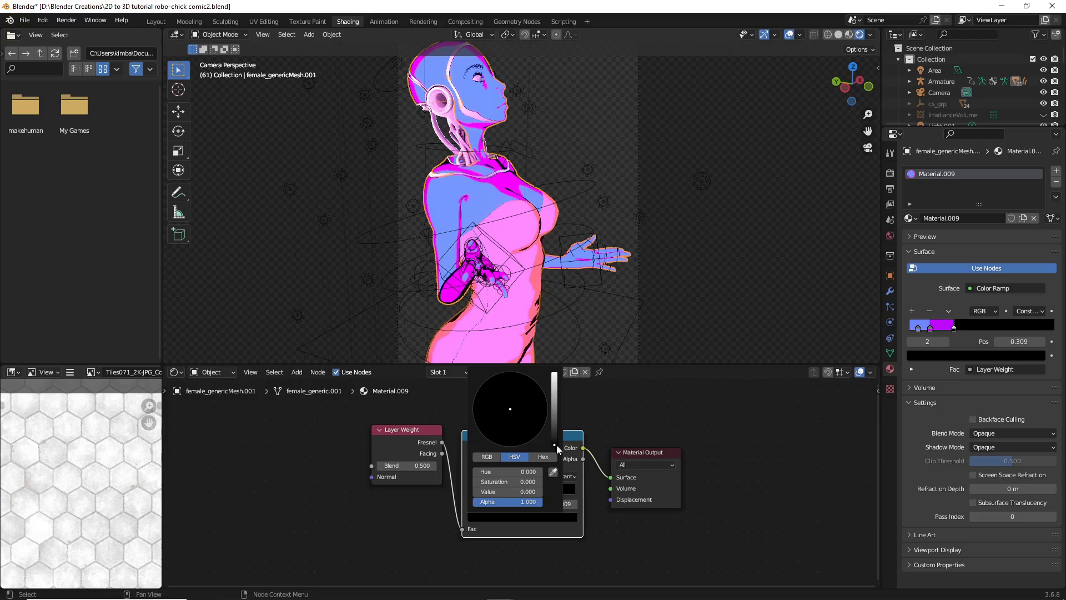
left_click(601, 105)
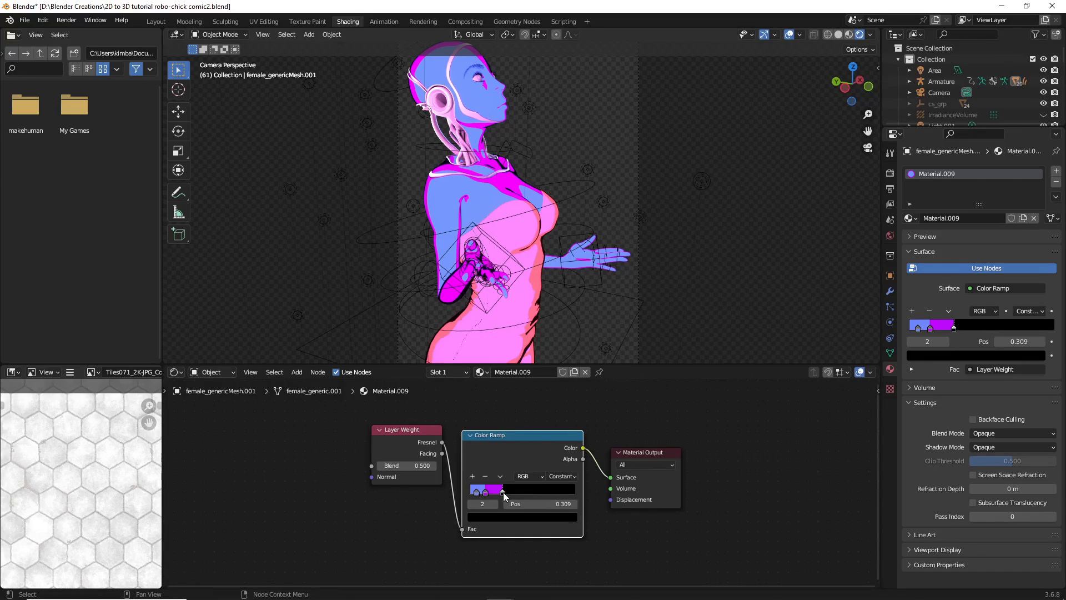
Move the black stop of the dress's Color Ramp to about 0.164 and hide the dress mesh.
left_click(565, 206)
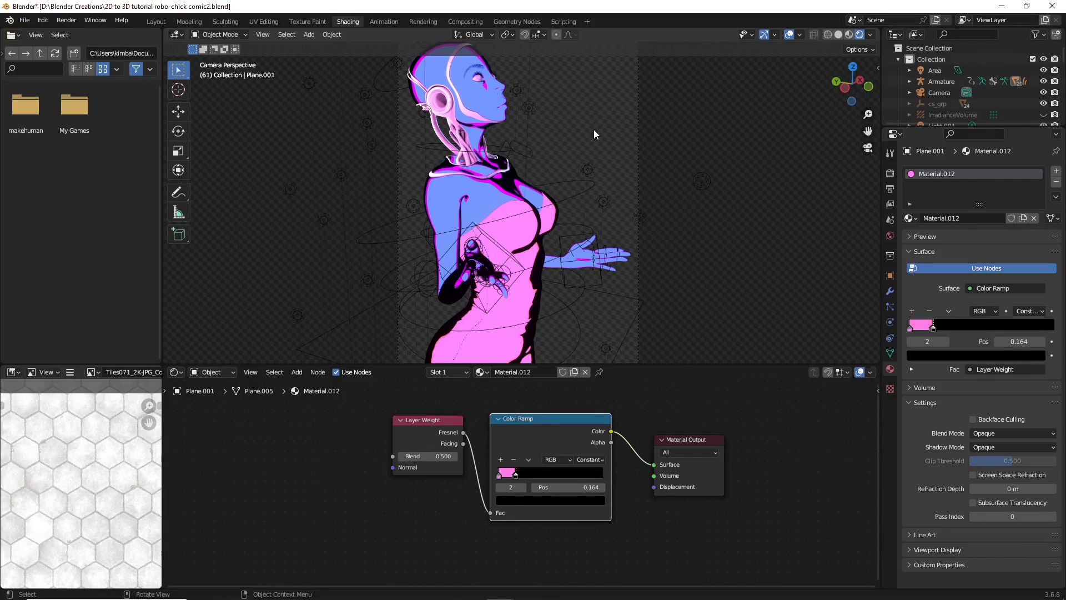
left_click(533, 229)
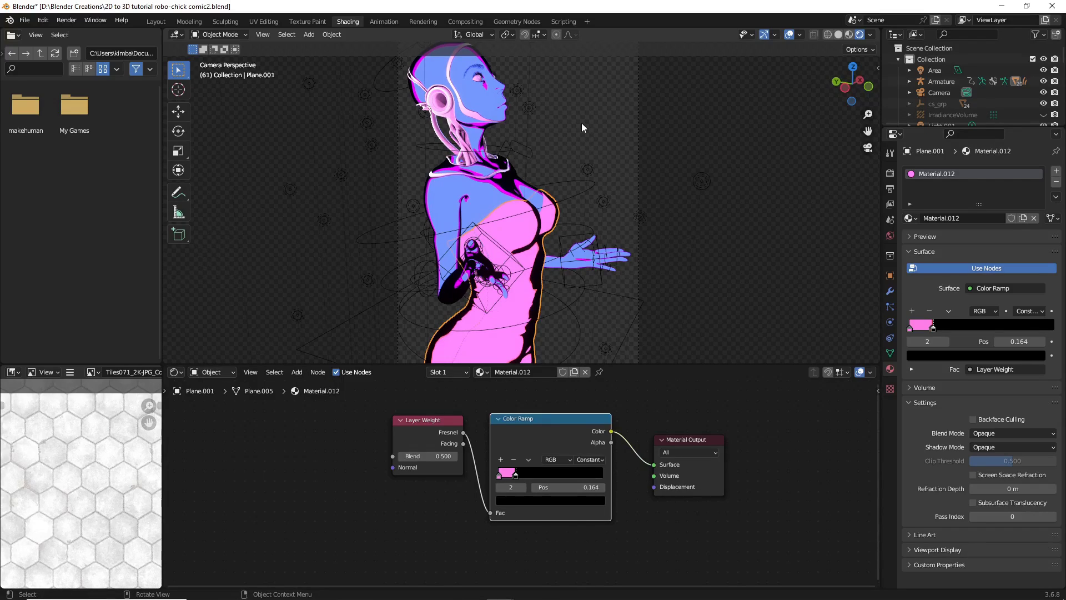
key("h")
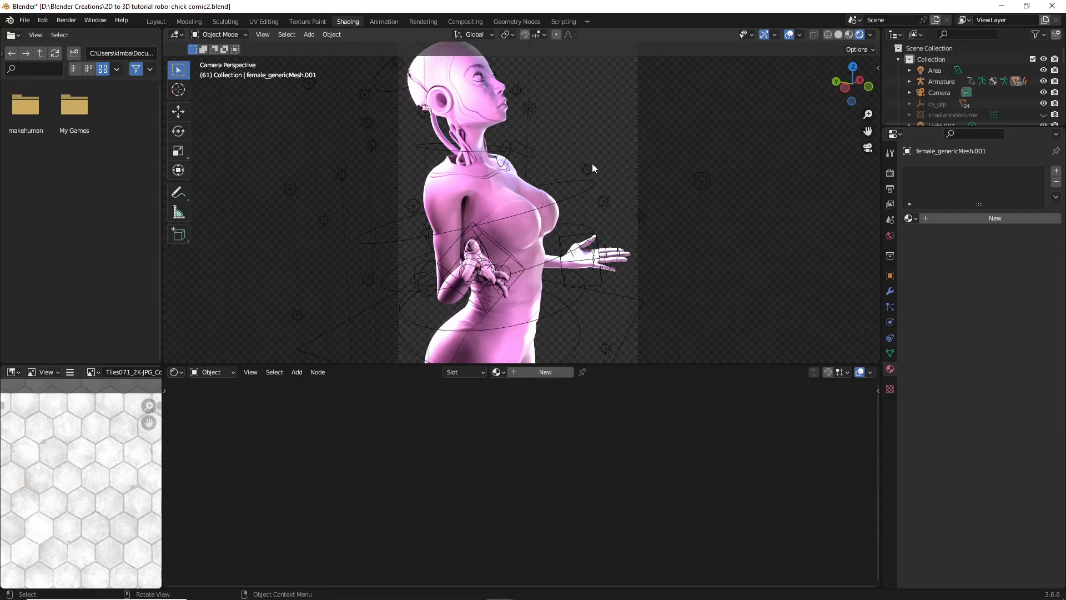
Create a new material on the body mesh female_genericMesh.001 and spread its Principled BSDF and Material Output nodes apart.
left_click(516, 373)
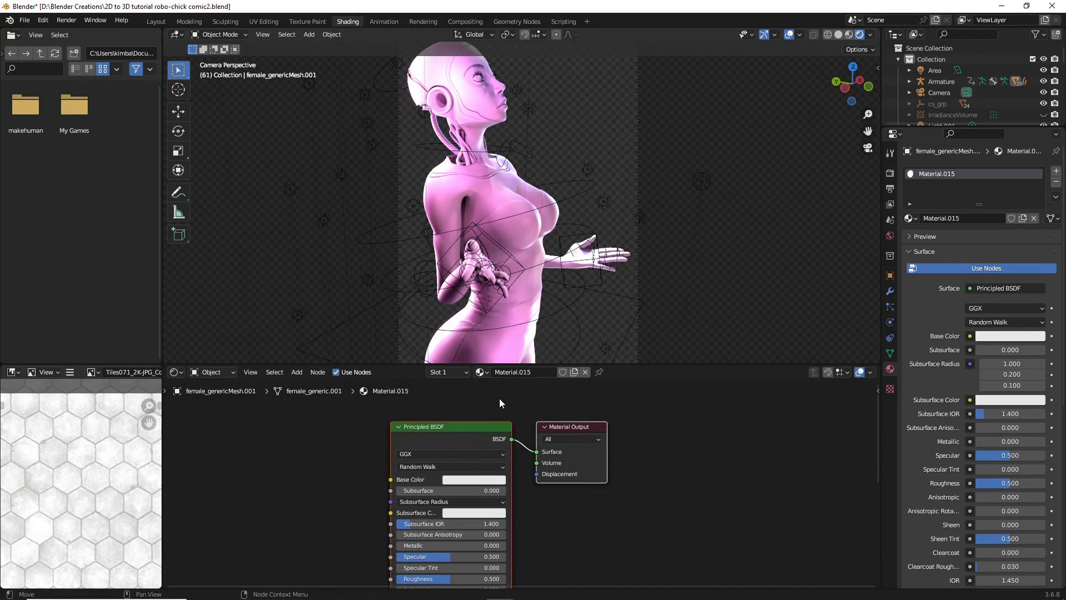
left_click_drag(572, 426, 681, 433)
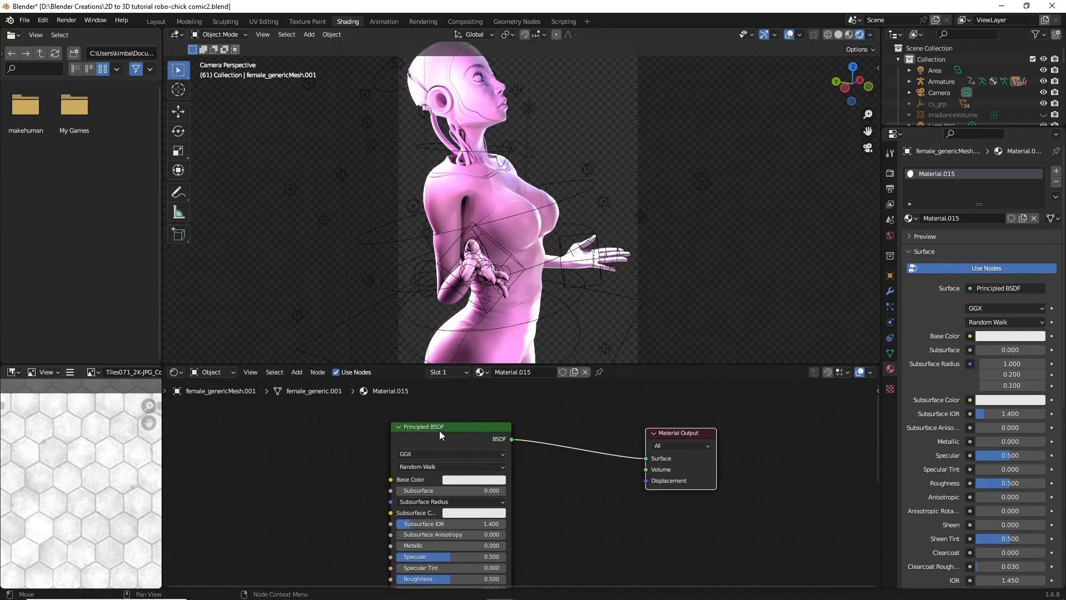
left_click_drag(444, 429, 362, 430)
left_click(457, 469)
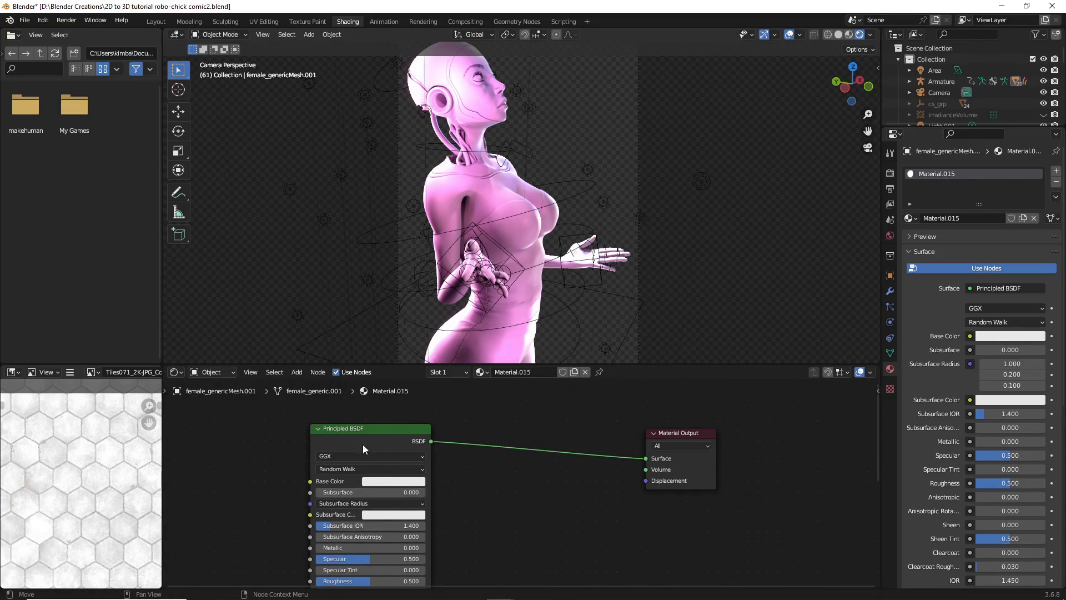
left_click(688, 432)
key("g")
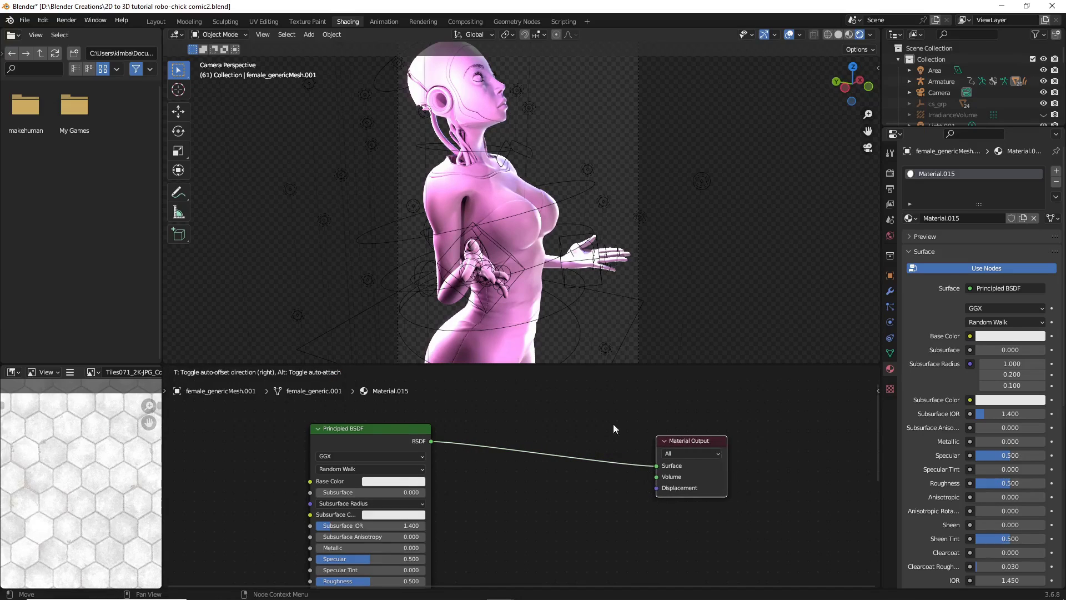
right_click(613, 424)
left_click(522, 486)
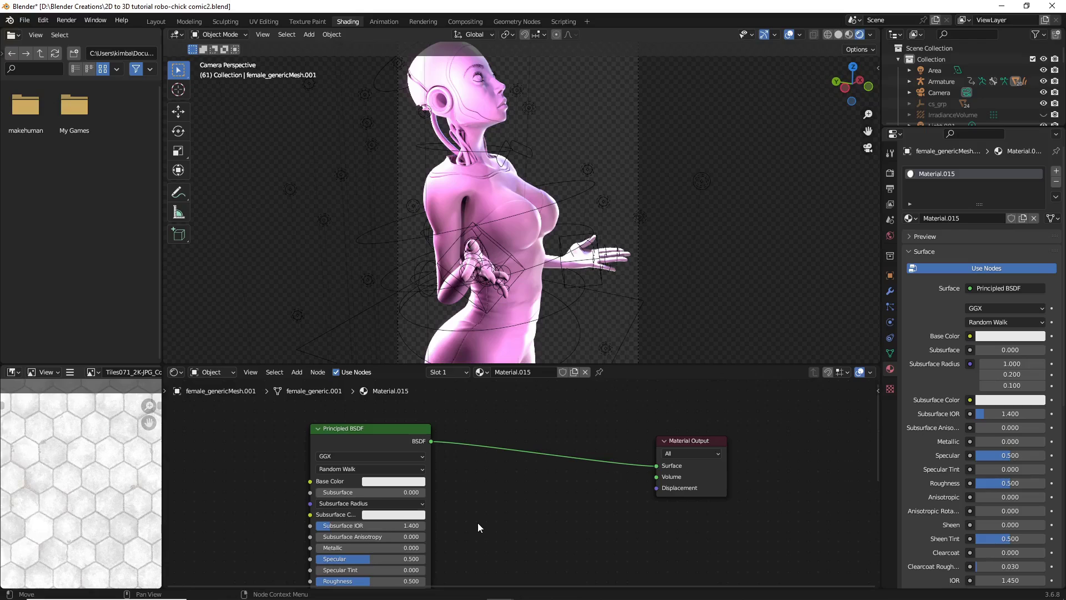
Insert a Shader to RGB node between the Principled BSDF and Material Output, and widen the spacing around it.
key("shift+a")
left_click(464, 469)
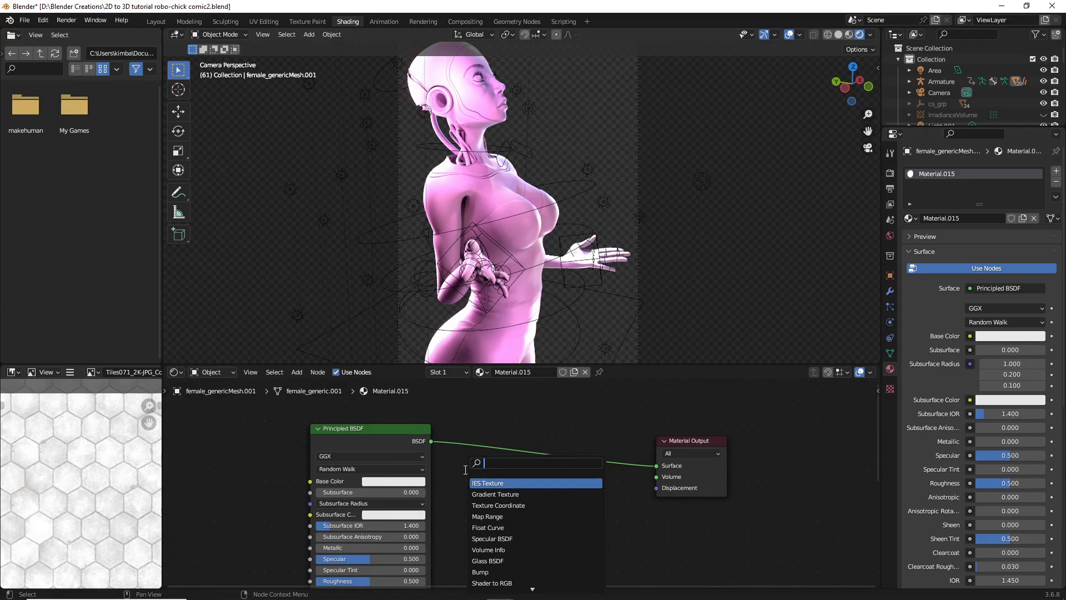
type("rgb")
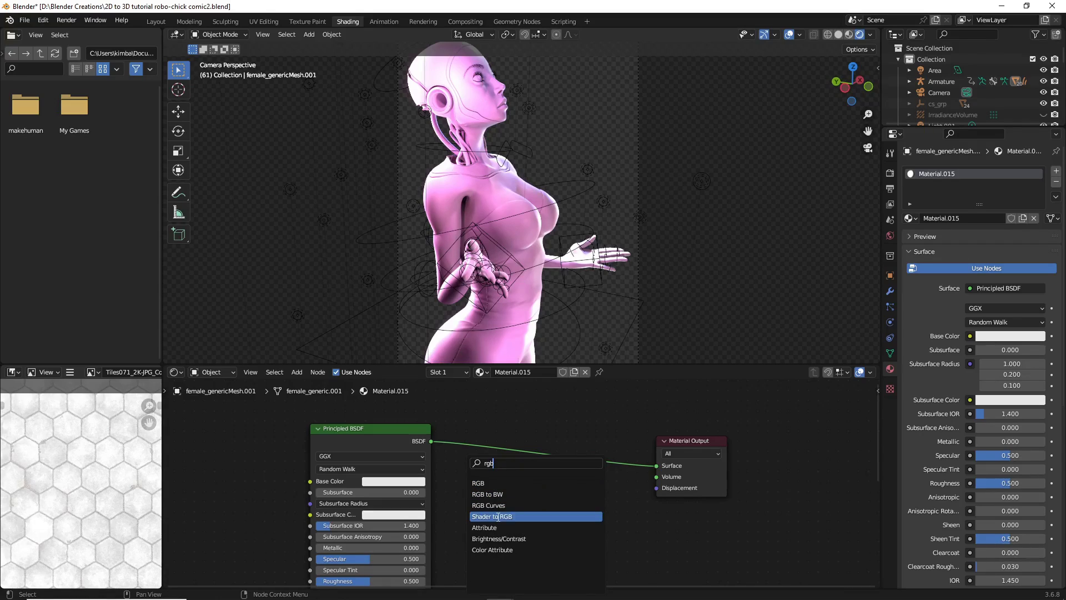
left_click(498, 517)
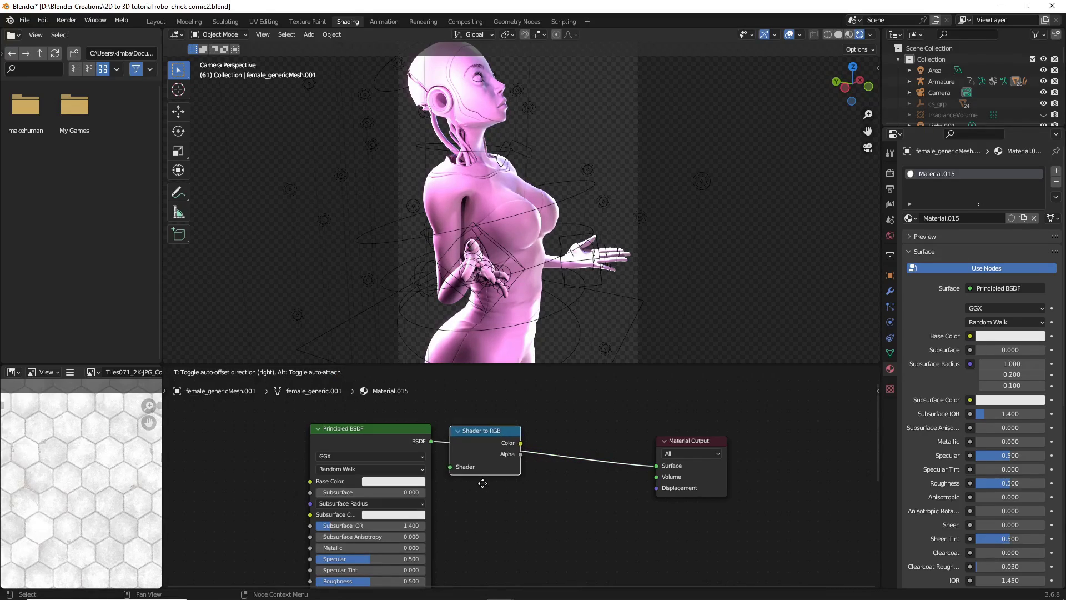
left_click(484, 488)
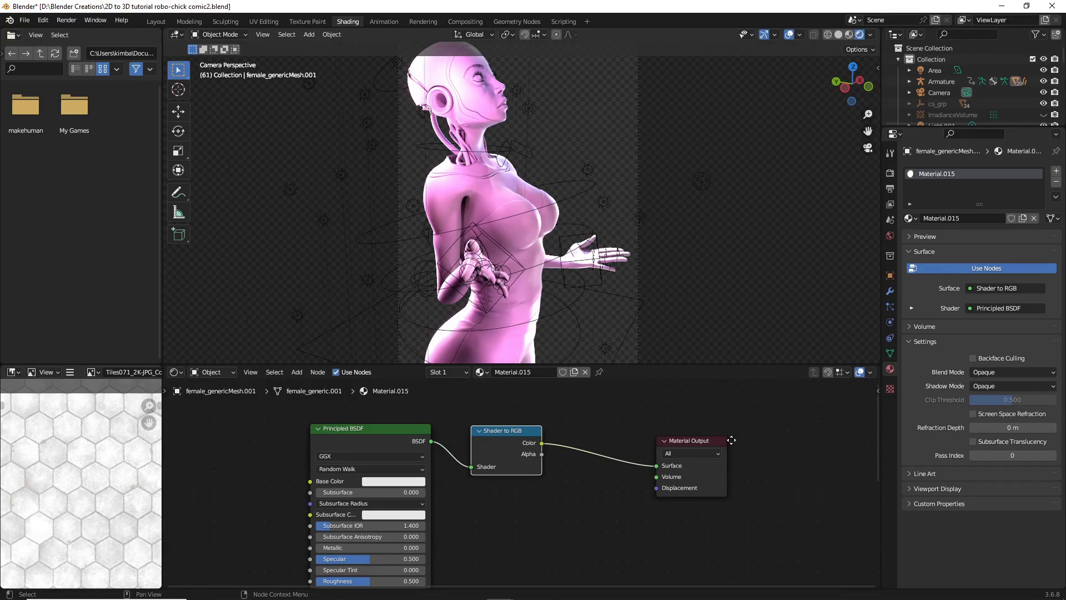
left_click_drag(703, 441, 769, 443)
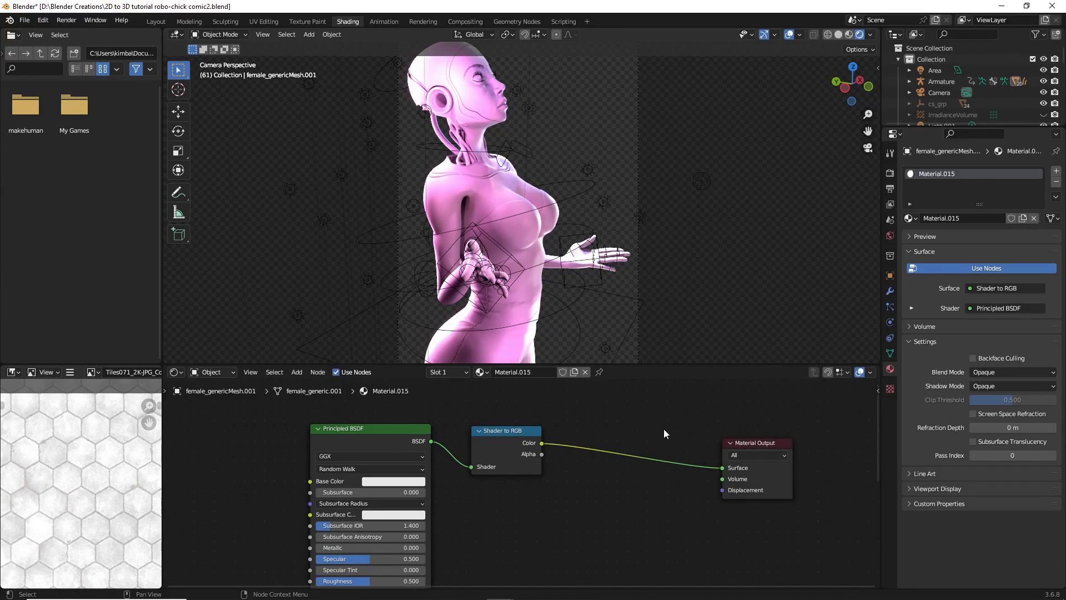
left_click_drag(375, 433, 348, 429)
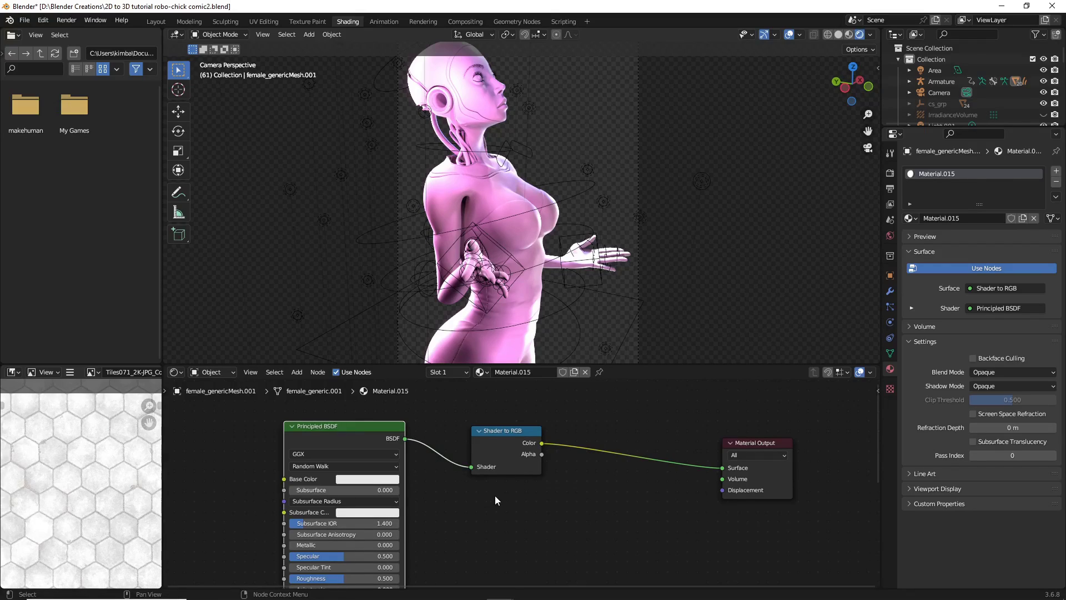
Add a Texture Coordinate node below the Shader to RGB node.
key("shift+a")
left_click(489, 471)
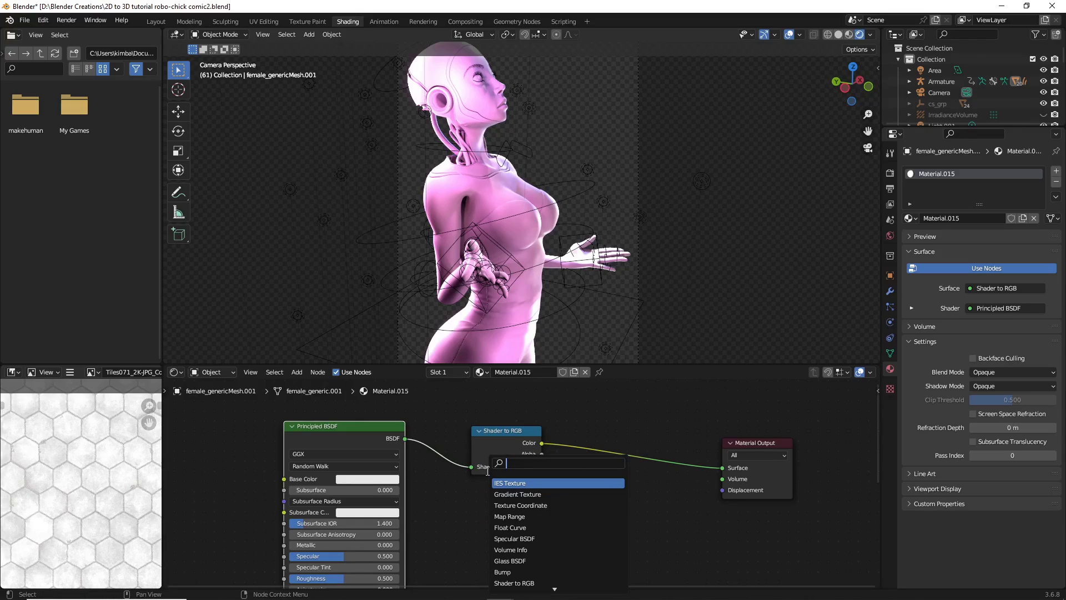
type("cord")
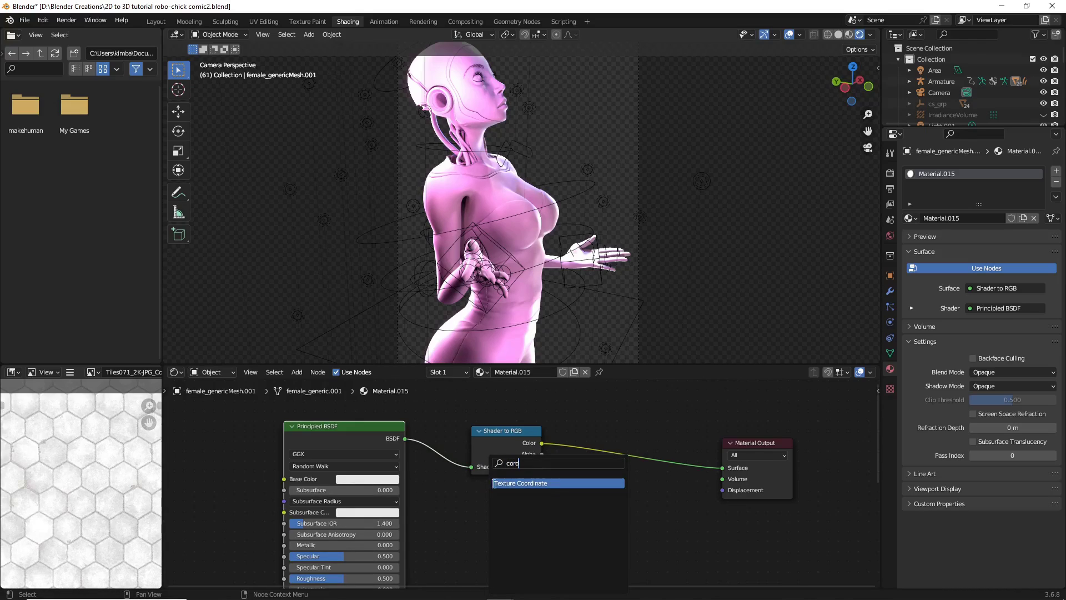
left_click(493, 482)
left_click(439, 530)
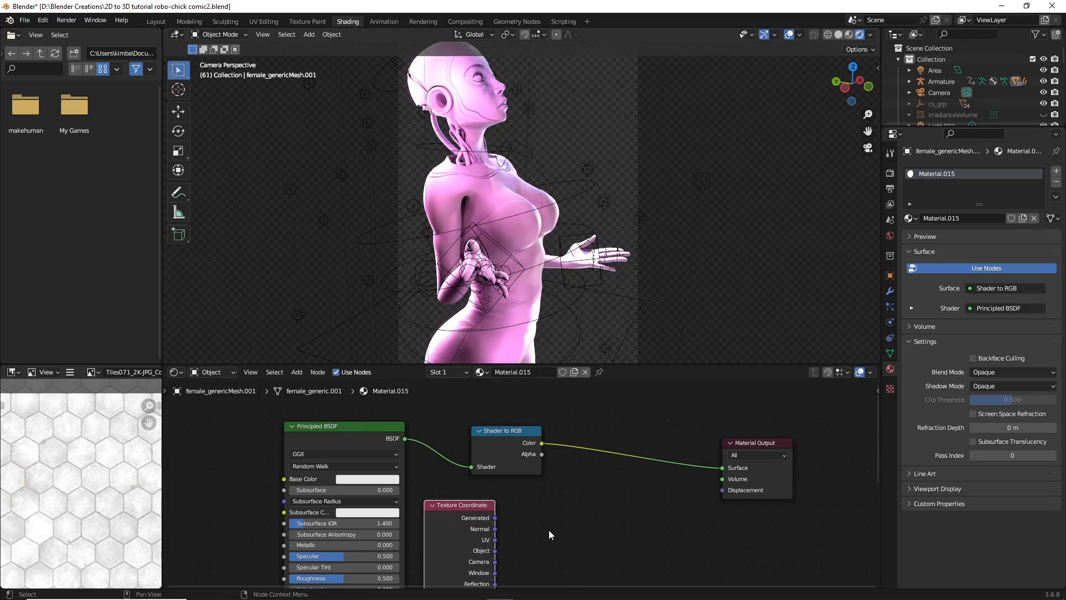
Add a Voronoi Texture node beside the Texture Coordinate node.
middle_click_drag(550, 534, 471, 491)
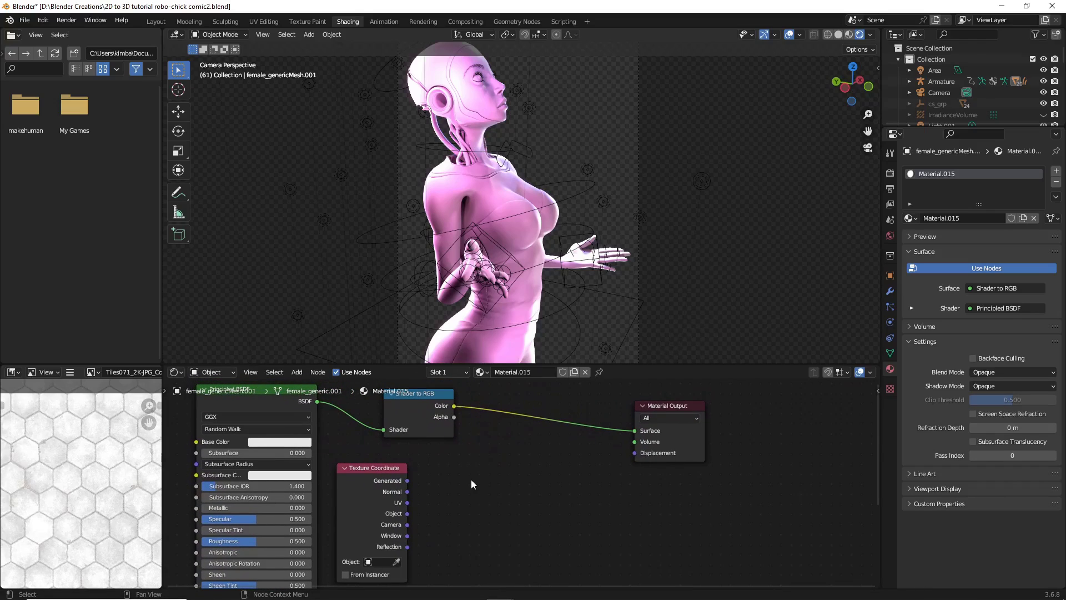
key("shift+a")
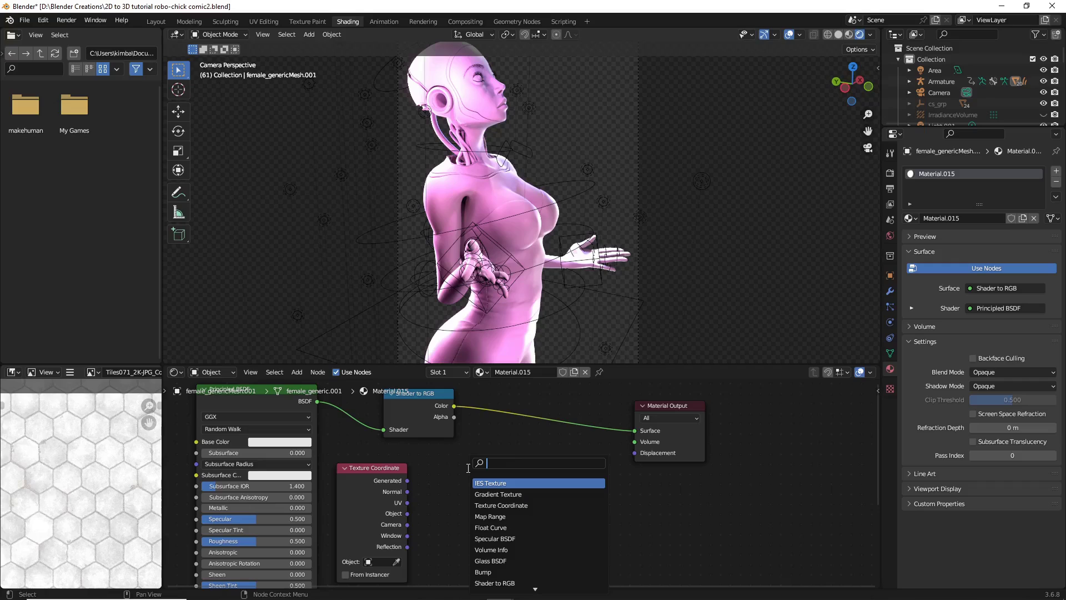
type("voro")
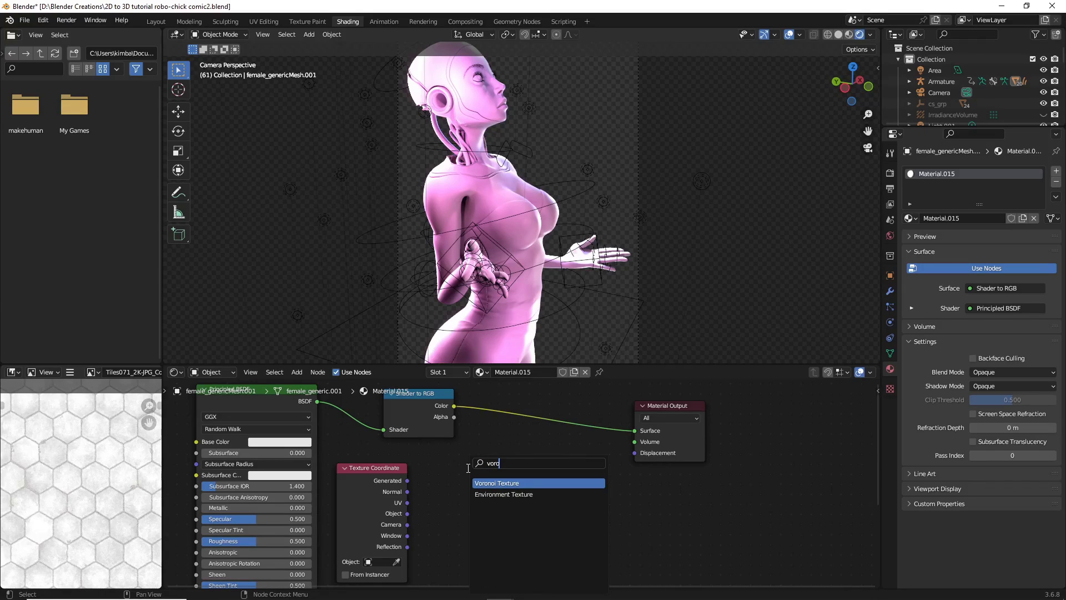
key("Return")
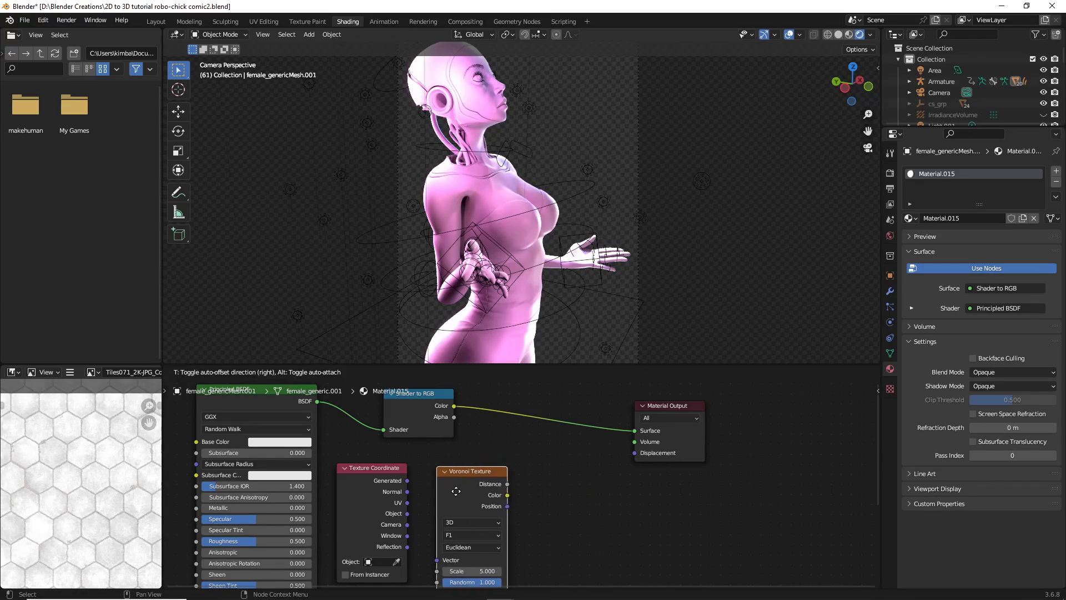
left_click(446, 492)
left_click(448, 457)
Add a Mix node beside the Voronoi Texture node, leaving its data type as Float.
middle_click_drag(465, 458, 411, 461)
left_click_drag(618, 409, 638, 405)
left_click(564, 408)
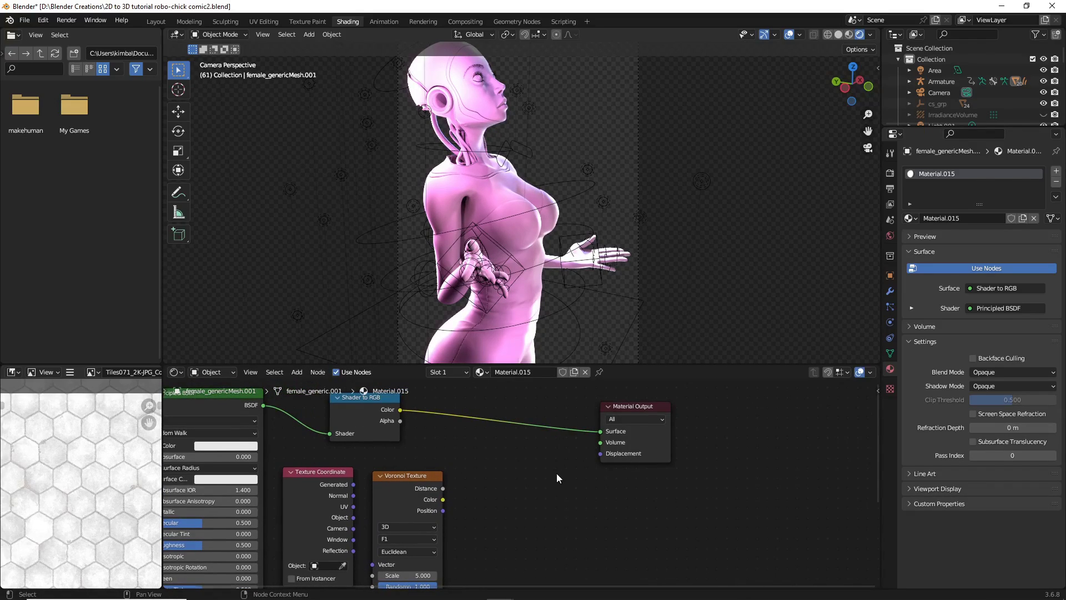
key("shift+a")
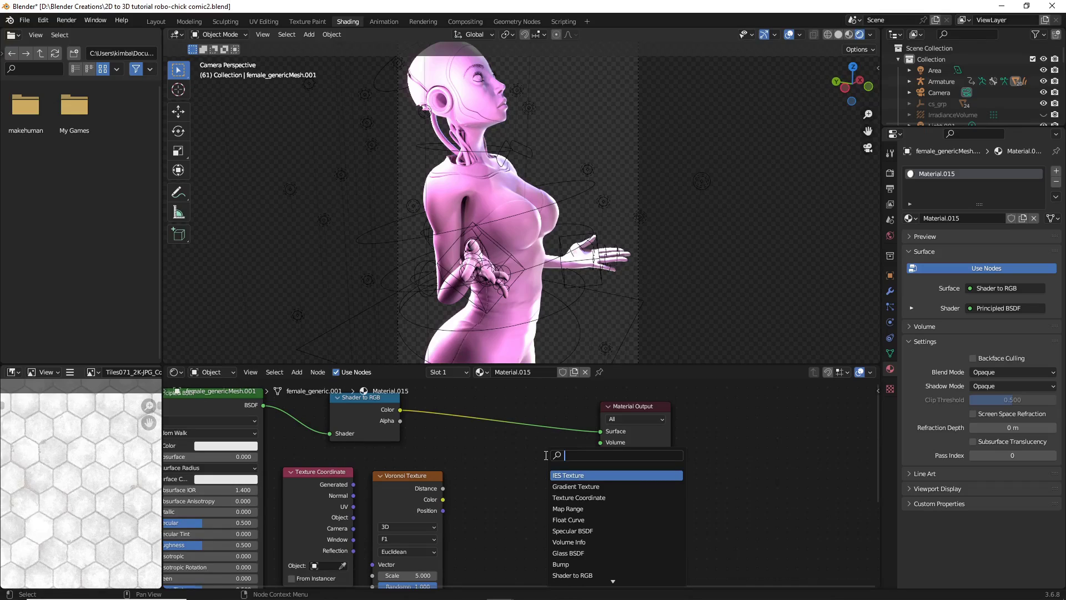
type("mix")
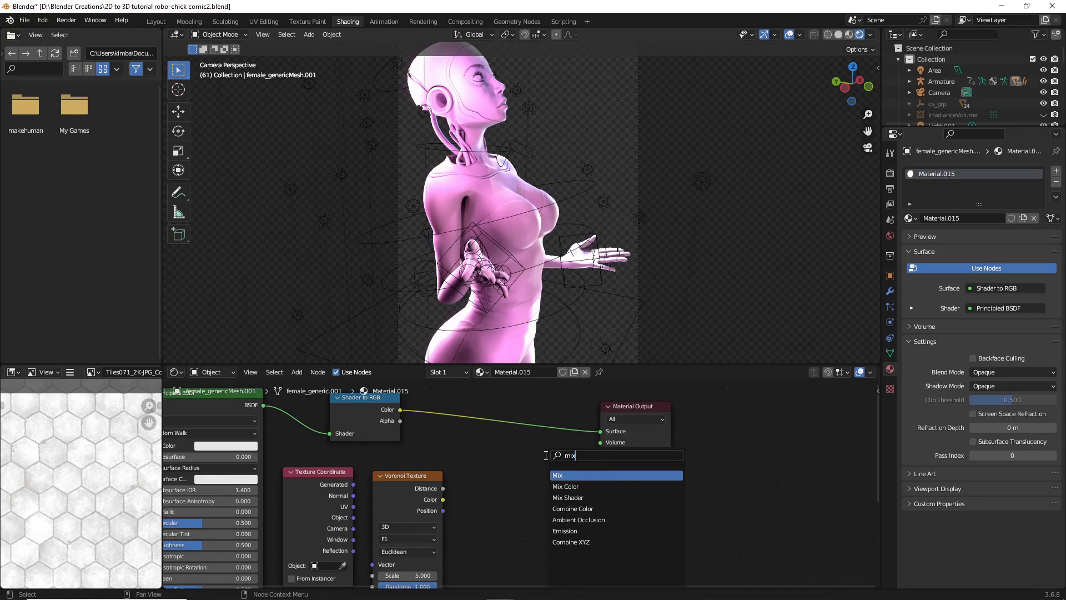
left_click(560, 476)
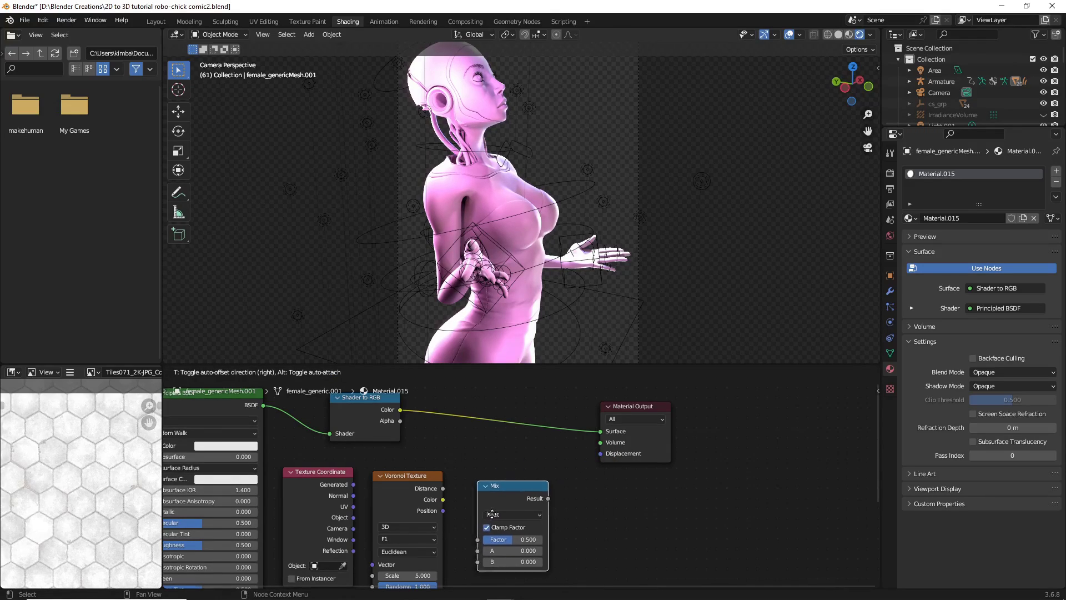
left_click(488, 514)
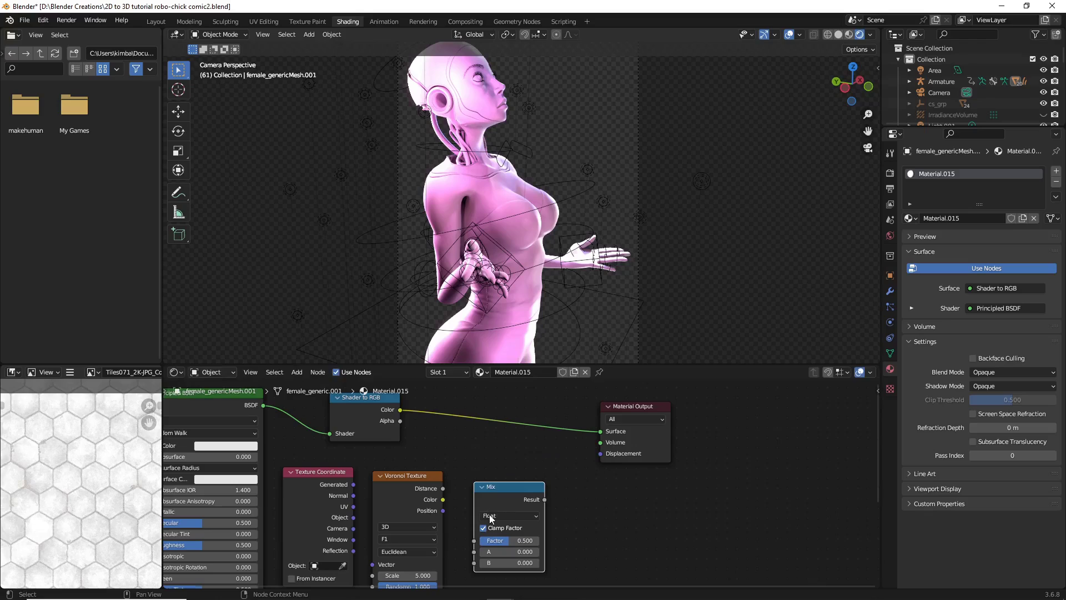
Move the Material Output node farther from Shader to RGB and add a Math node above the link between them.
left_click(648, 402)
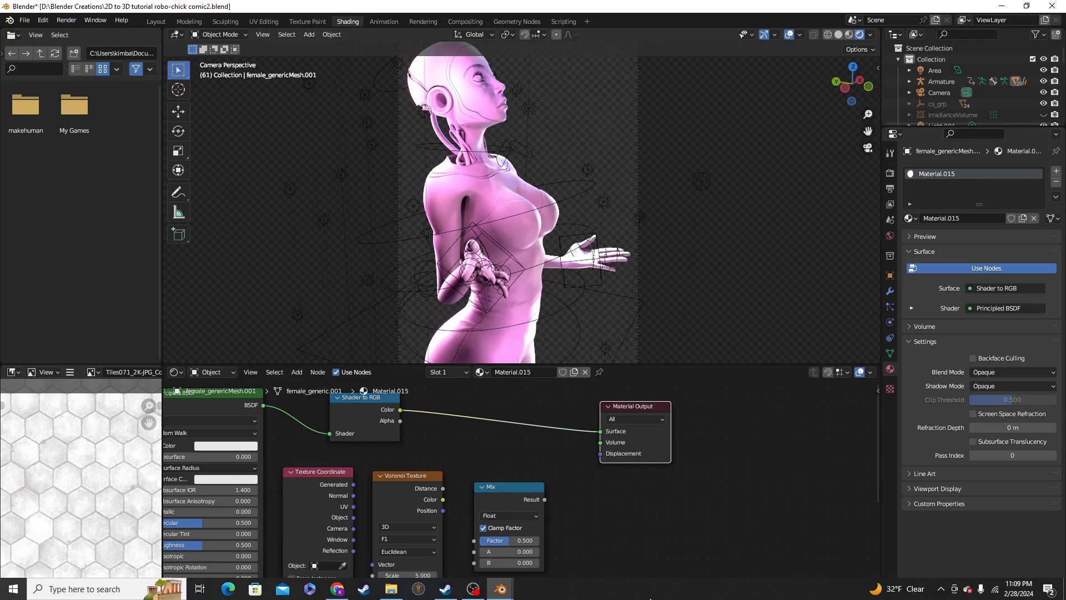
left_click(712, 492)
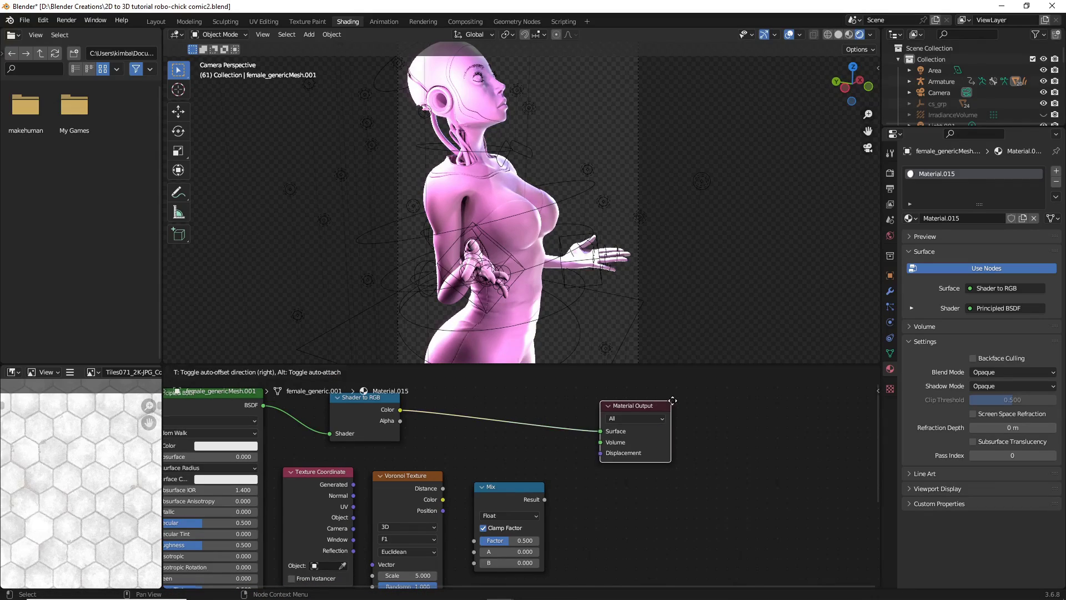
key("Home")
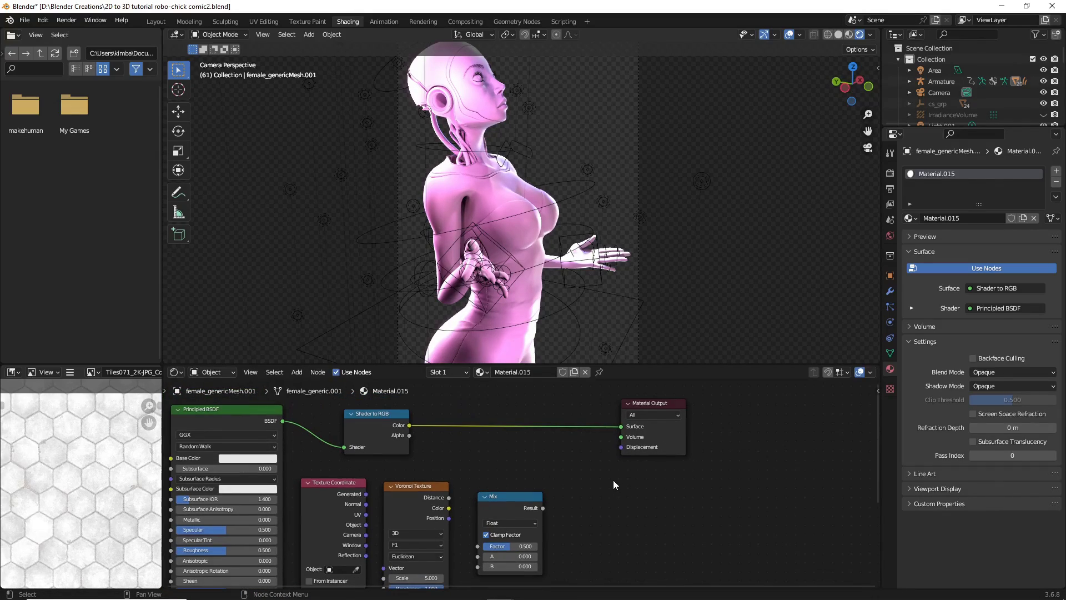
key("shift+a")
left_click(604, 464)
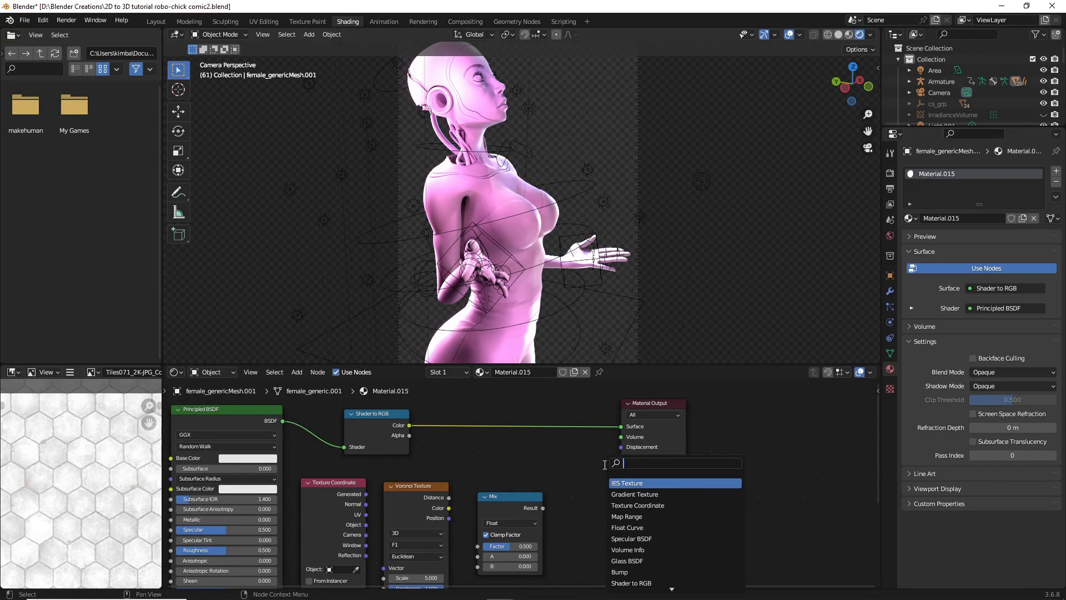
type("math")
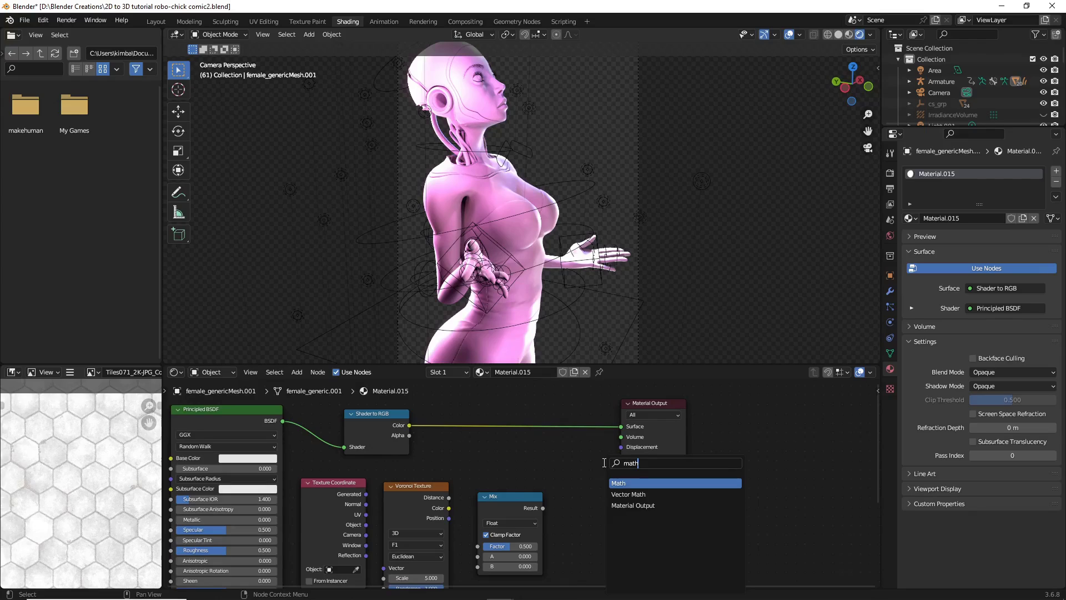
left_click(626, 484)
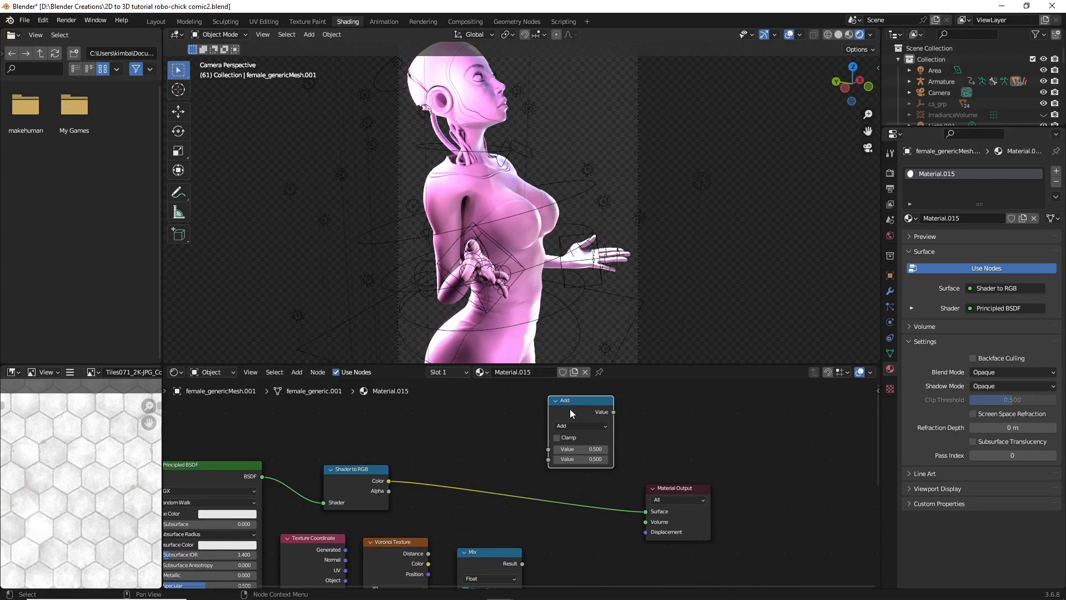
left_click(574, 403)
Set the Math node to Greater Than and insert it between Shader to RGB and Material Output.
left_click(575, 428)
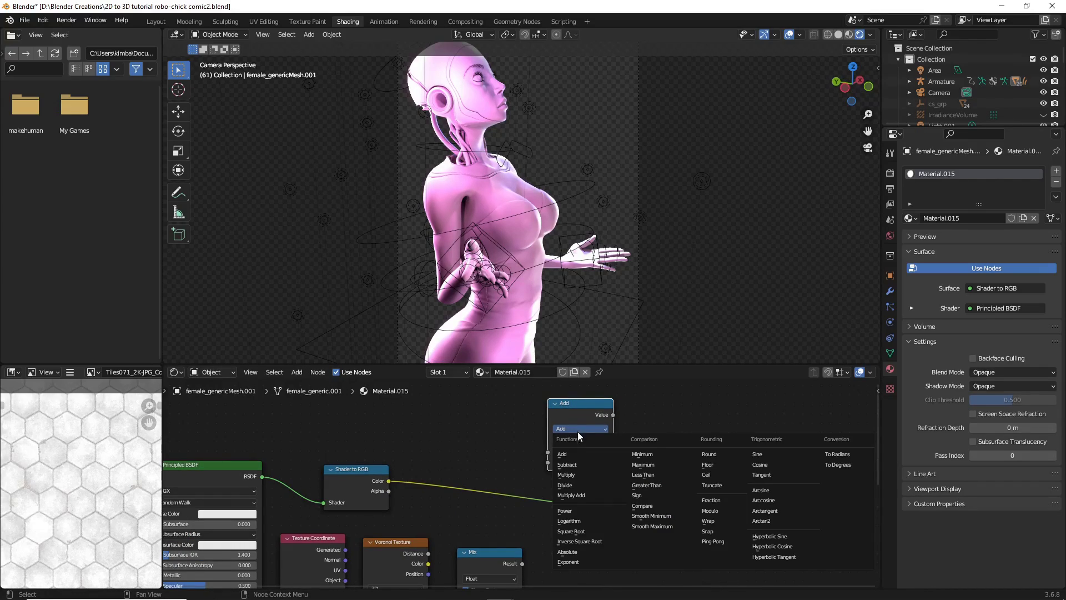
left_click(655, 484)
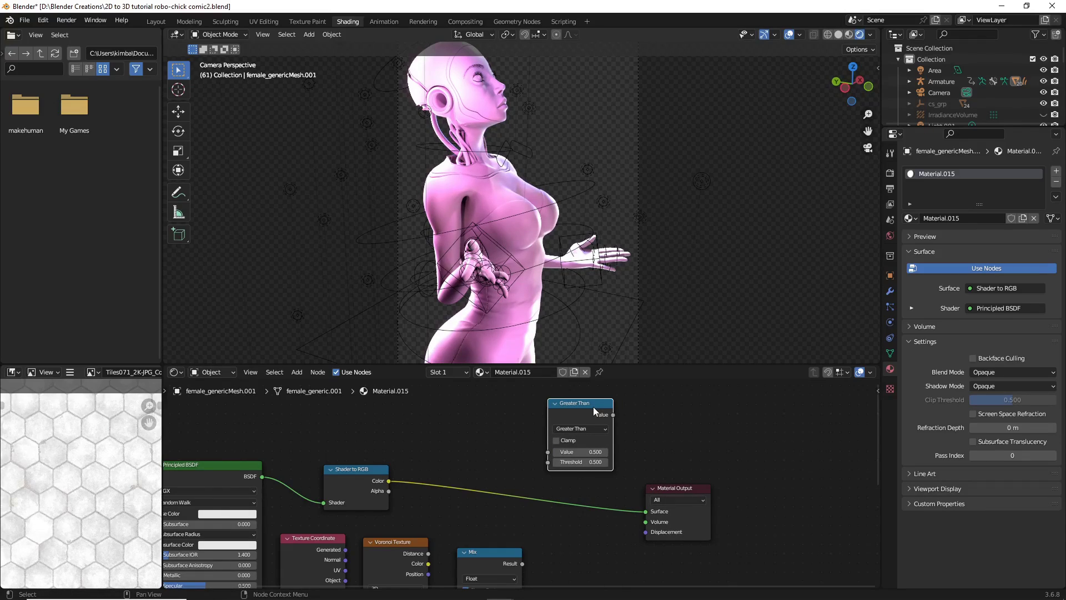
left_click_drag(590, 403, 587, 468)
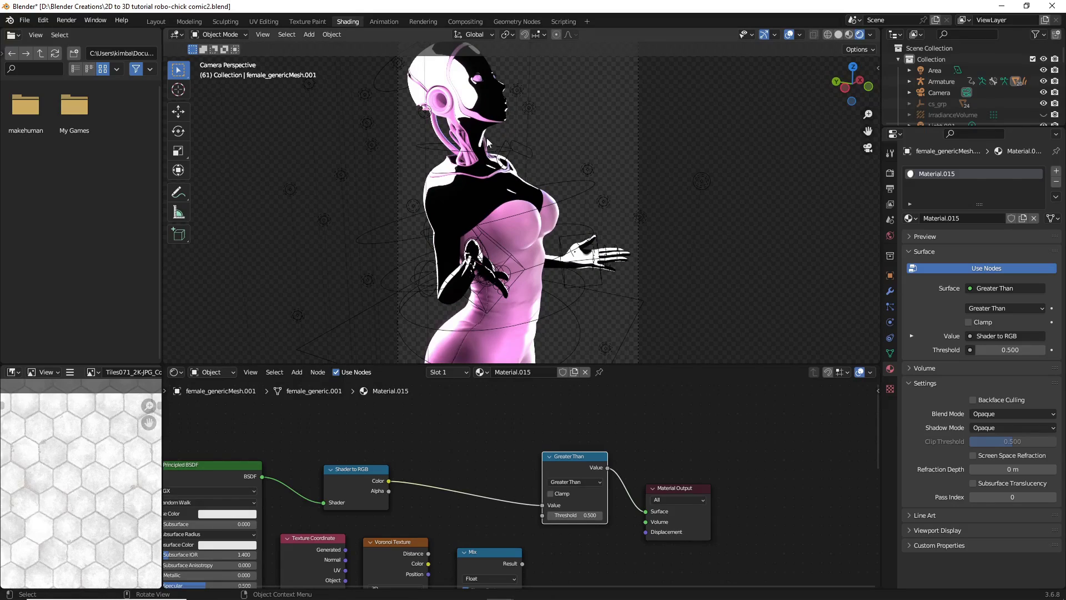
Wire Texture Coordinate's Camera output into the Voronoi Vector, its Distance into the Mix Factor, and the Mix Result into the Greater Than Threshold.
left_click_drag(866, 131, 867, 138)
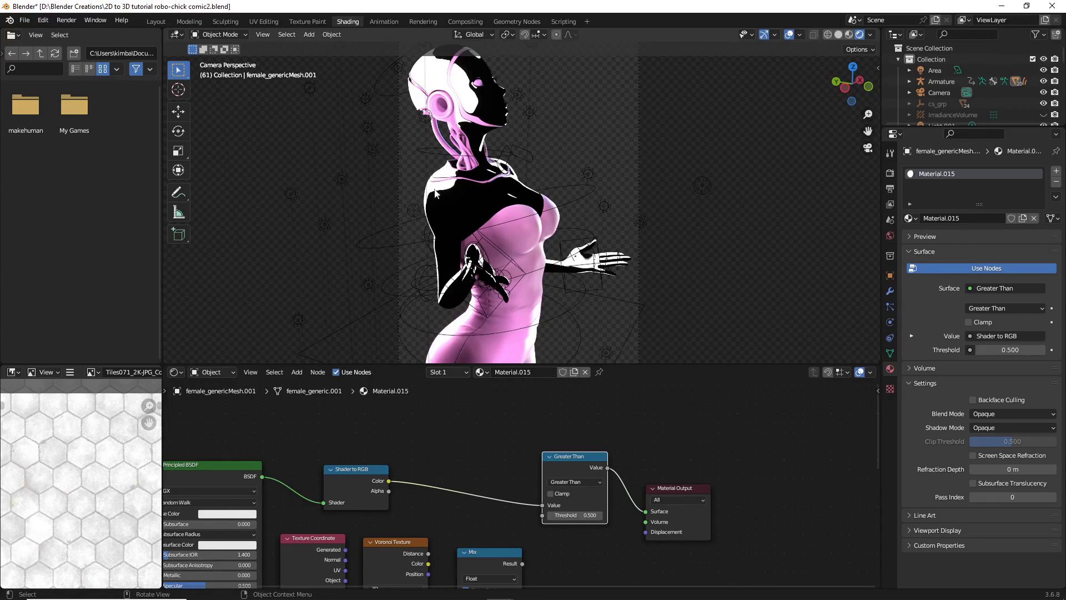
scroll(530, 427, "up", 3)
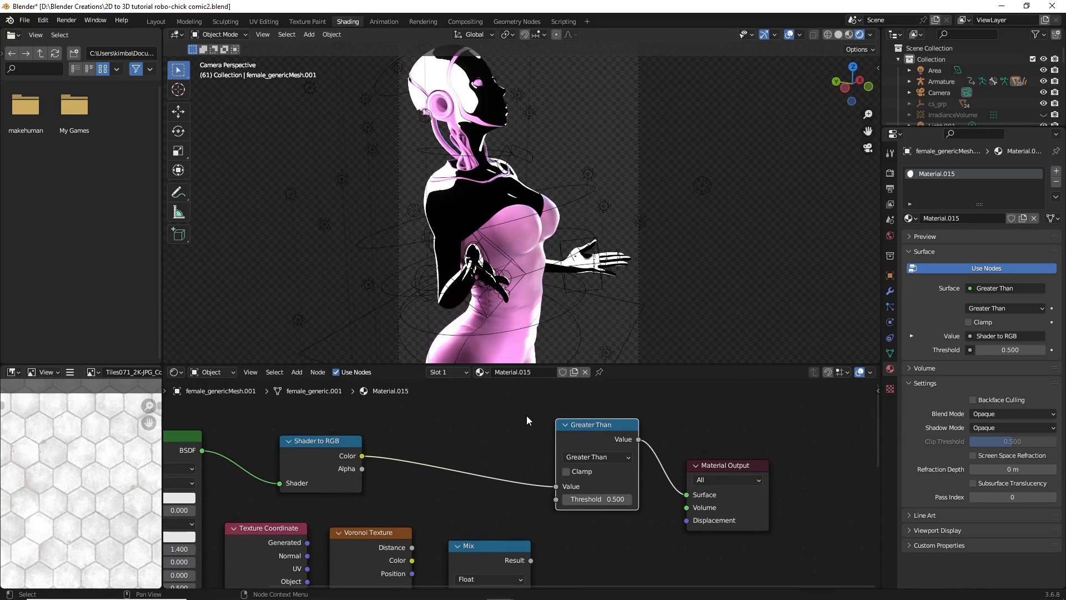
scroll(624, 567, "down", 2)
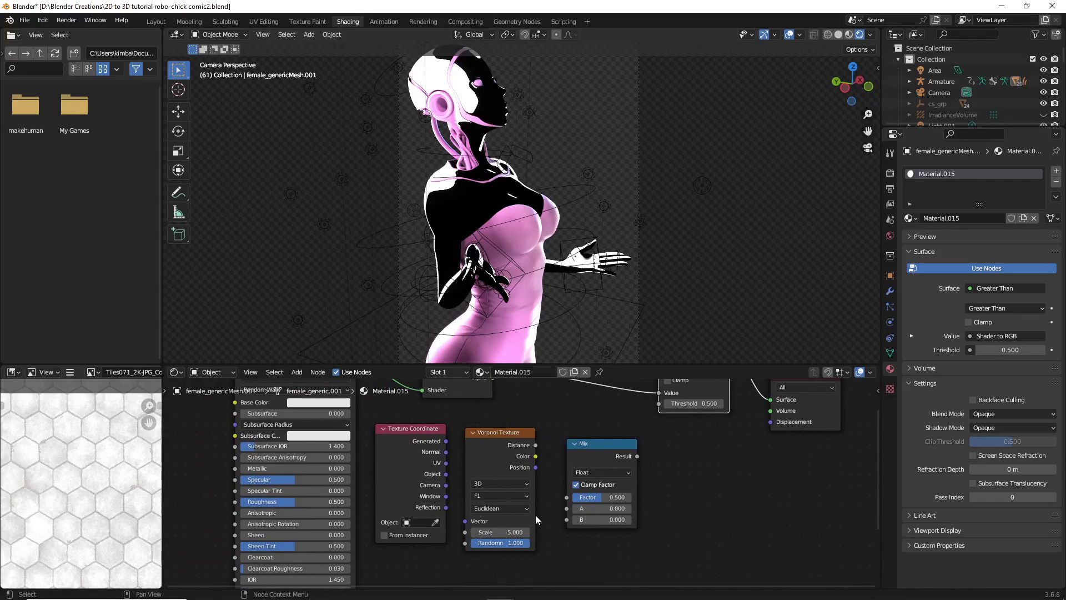
scroll(472, 510, "up", 2)
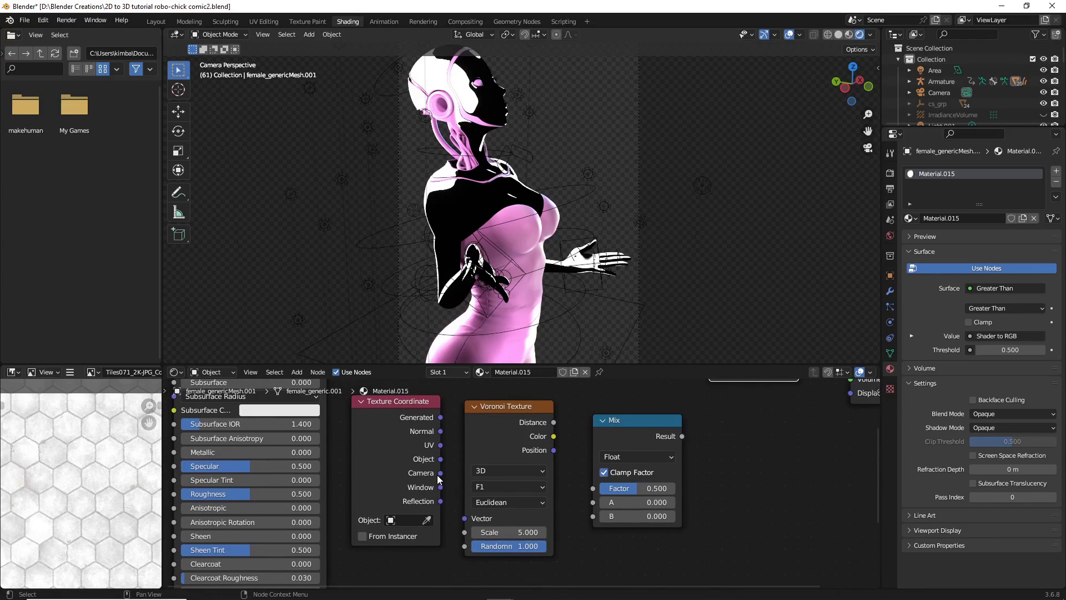
left_click_drag(440, 474, 462, 520)
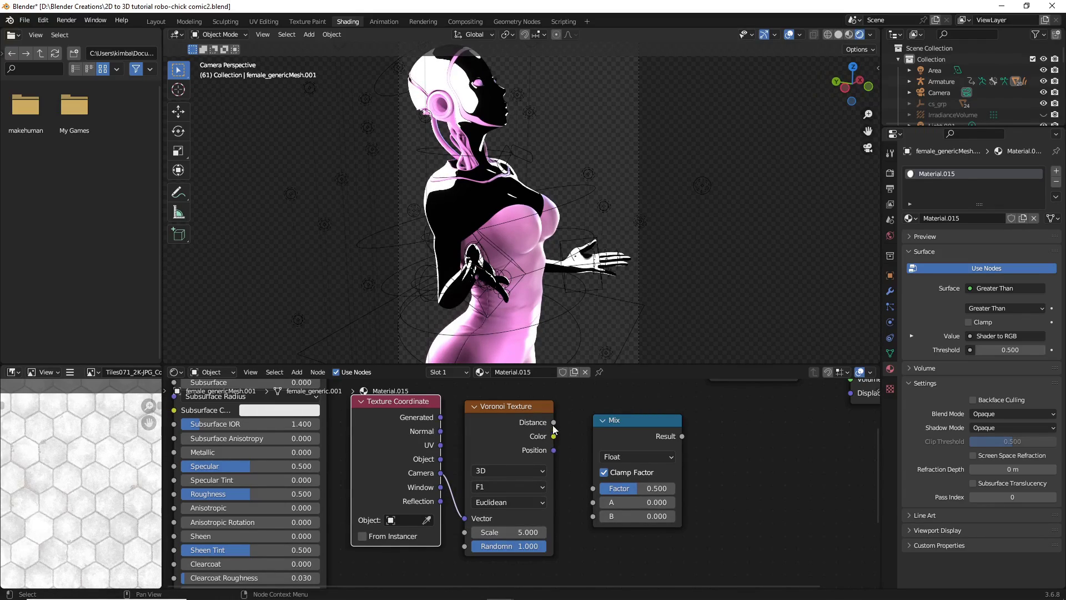
left_click_drag(554, 423, 589, 488)
middle_click_drag(710, 485, 647, 532)
left_click_drag(605, 503, 632, 441)
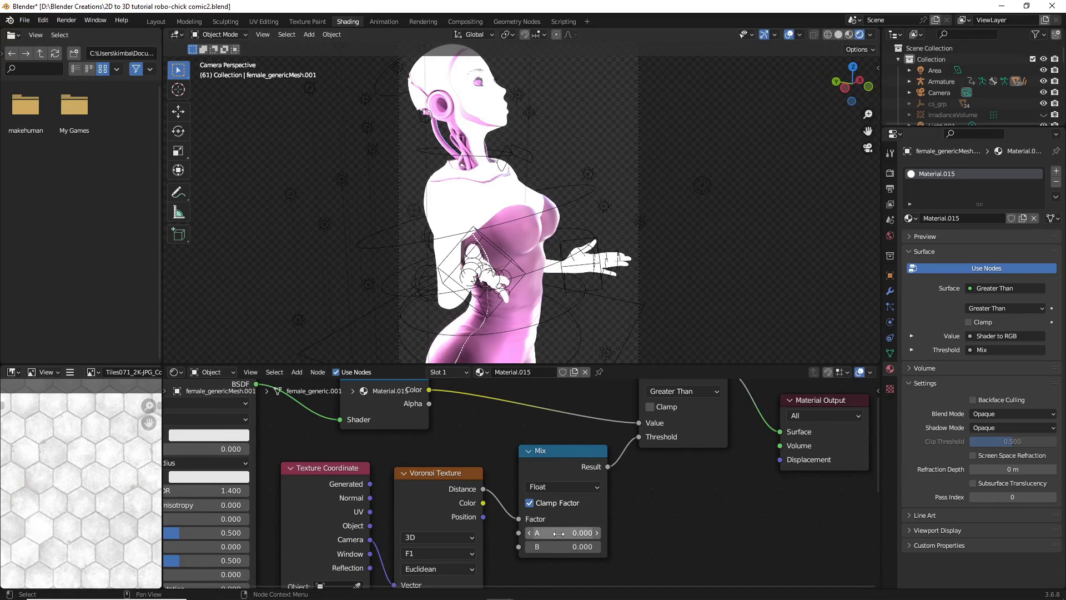
Set the Mix node's A value to 0.700 and the Voronoi Texture's Randomness to 0 and Scale to 20.300.
mouse_move(564, 533)
left_mouse_down()
mouse_move(597, 532)
mouse_move(583, 532)
left_mouse_up()
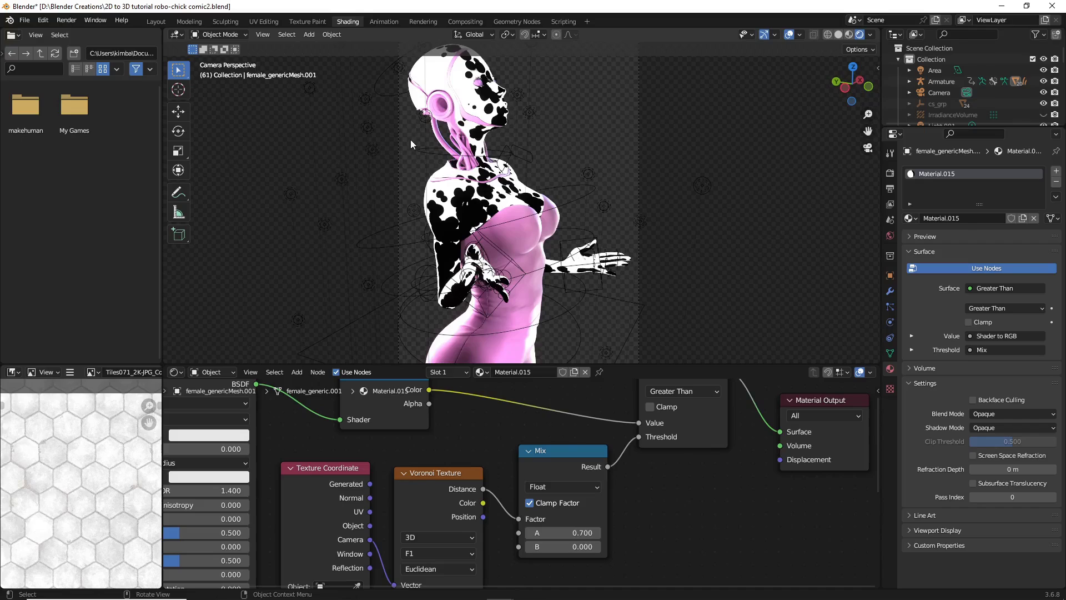
middle_click_drag(677, 507, 733, 439)
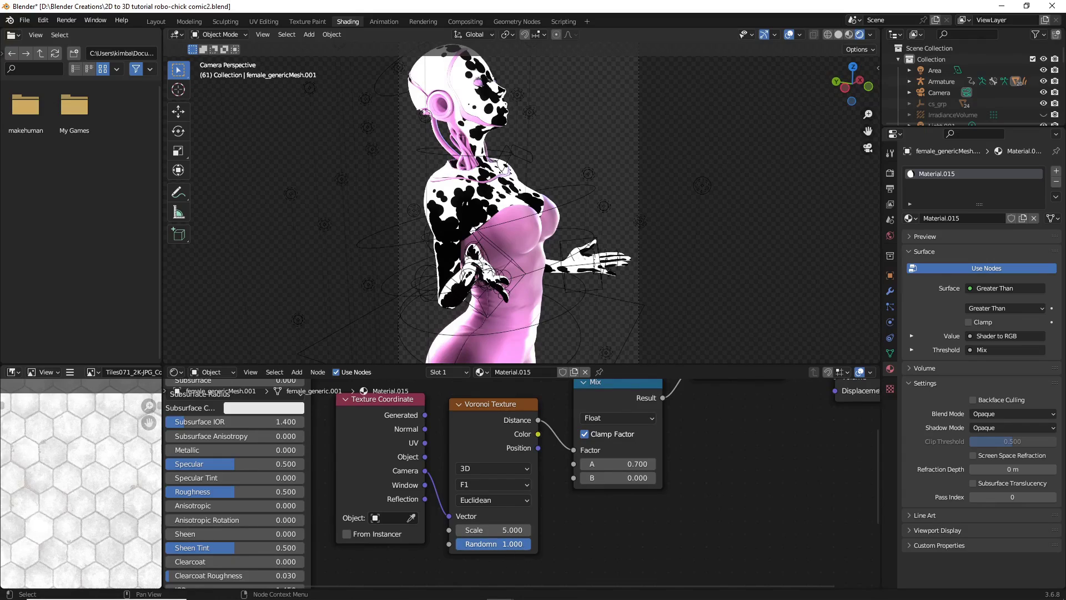
left_click_drag(493, 543, 453, 543)
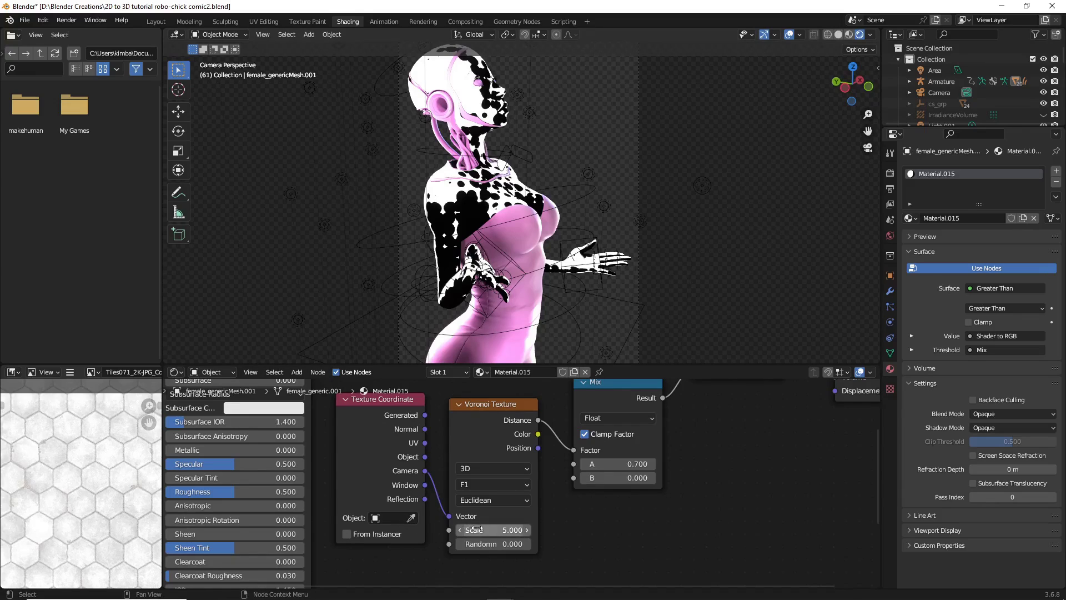
left_click_drag(476, 529, 556, 529)
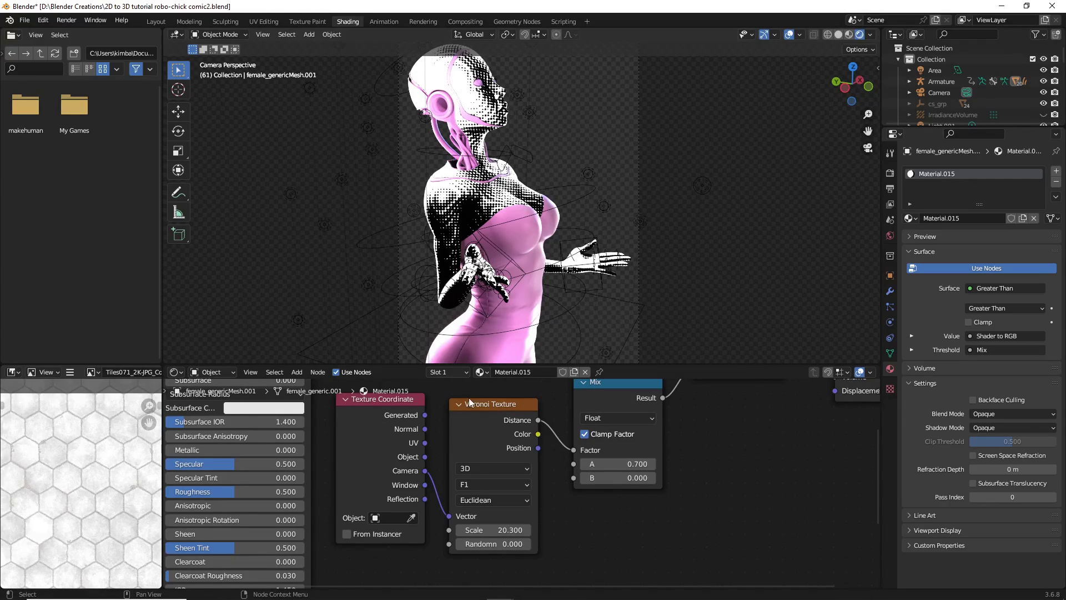
Shift the Texture Coordinate and Mix nodes slightly, set the Mix node's B value to -0.100, and inspect the halftone dots on the head.
left_click_drag(419, 408, 411, 418)
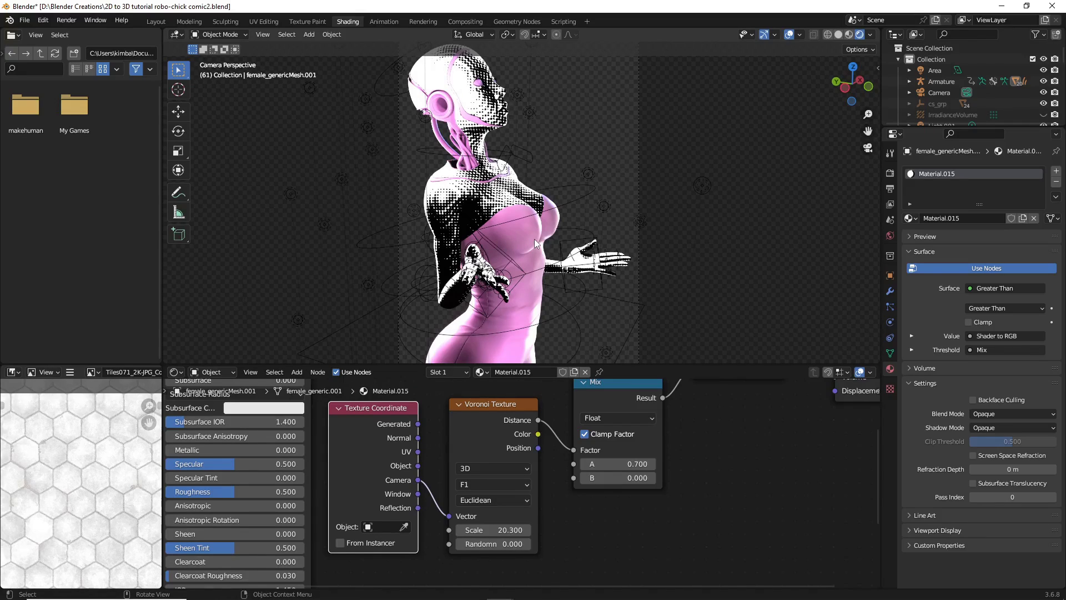
scroll(515, 174, "up", 4)
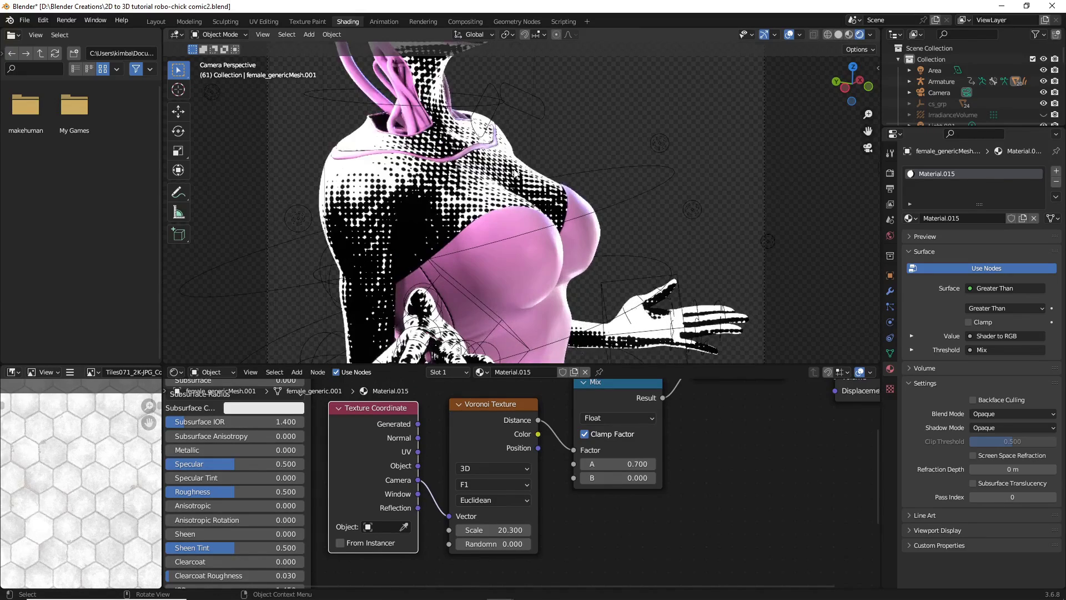
left_click_drag(868, 131, 855, 145)
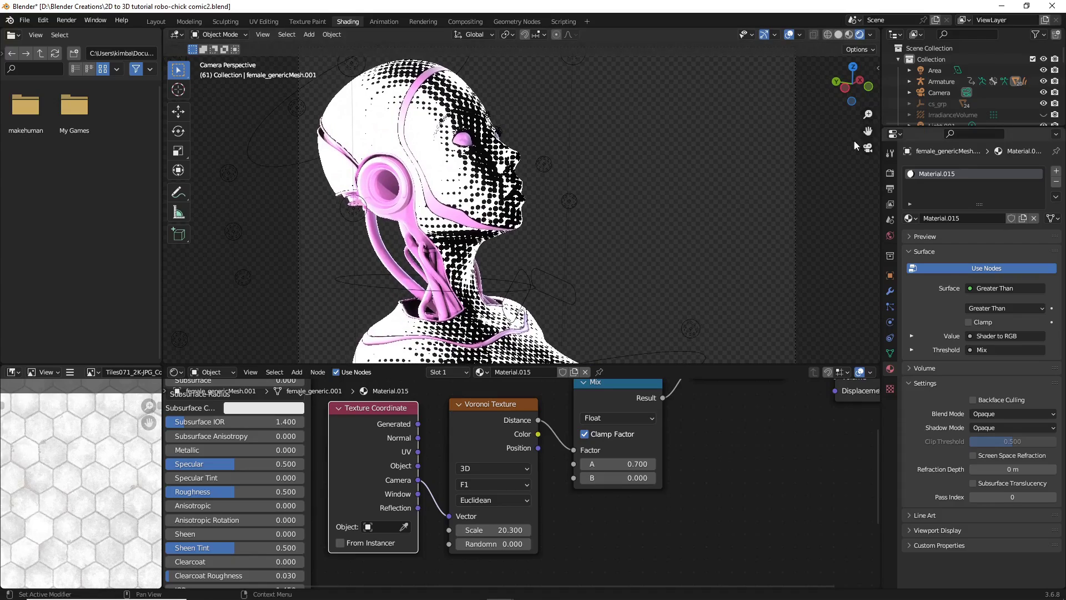
scroll(631, 182, "up", 3)
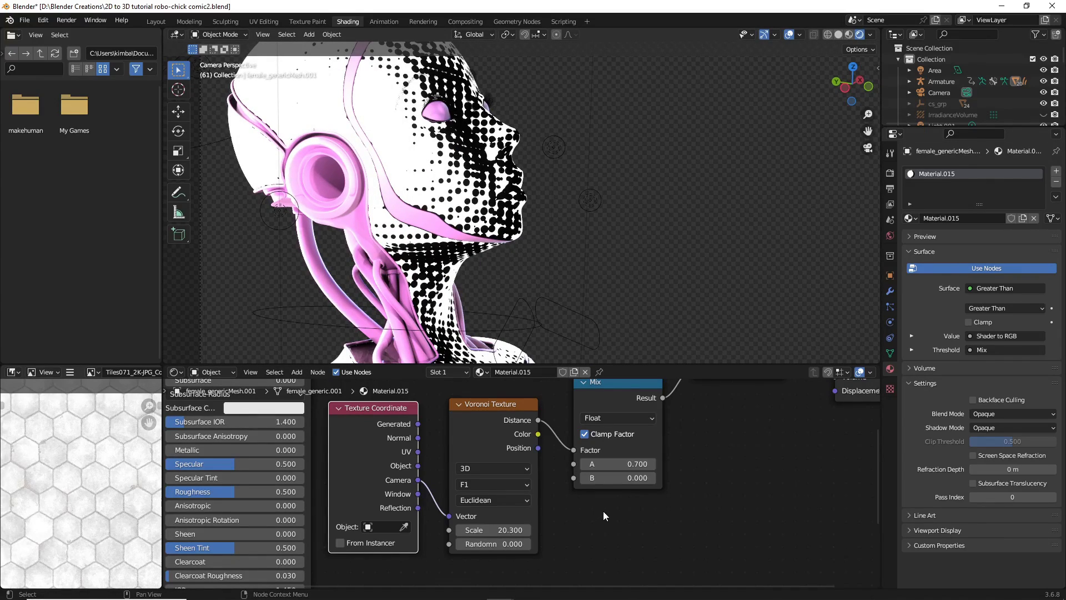
left_click_drag(605, 388, 604, 404)
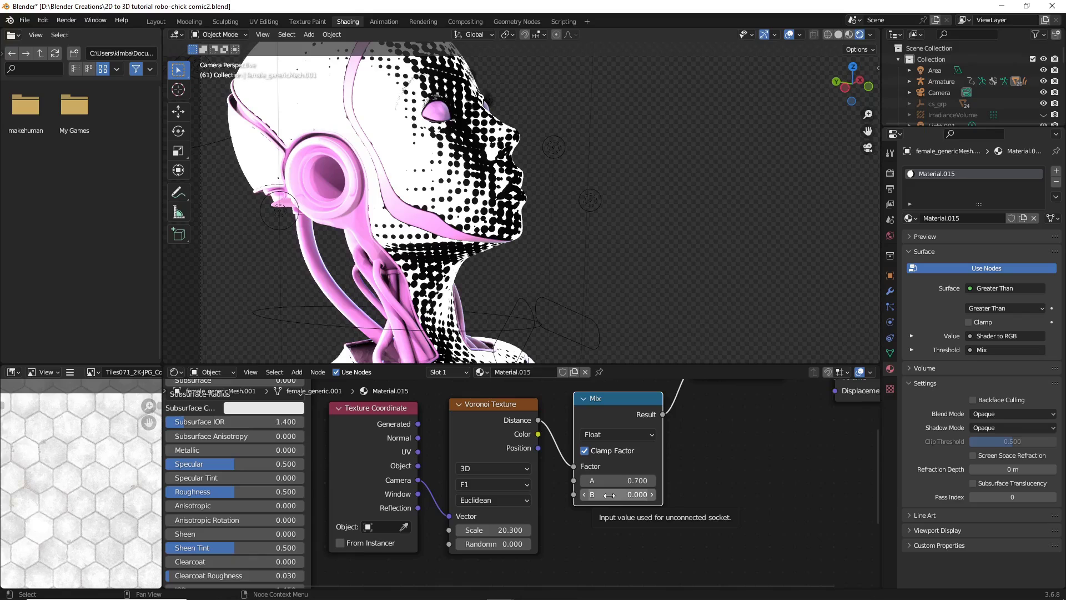
mouse_move(617, 494)
left_mouse_down()
mouse_move(591, 495)
mouse_move(609, 495)
left_mouse_up()
scroll(558, 338, "down", 4)
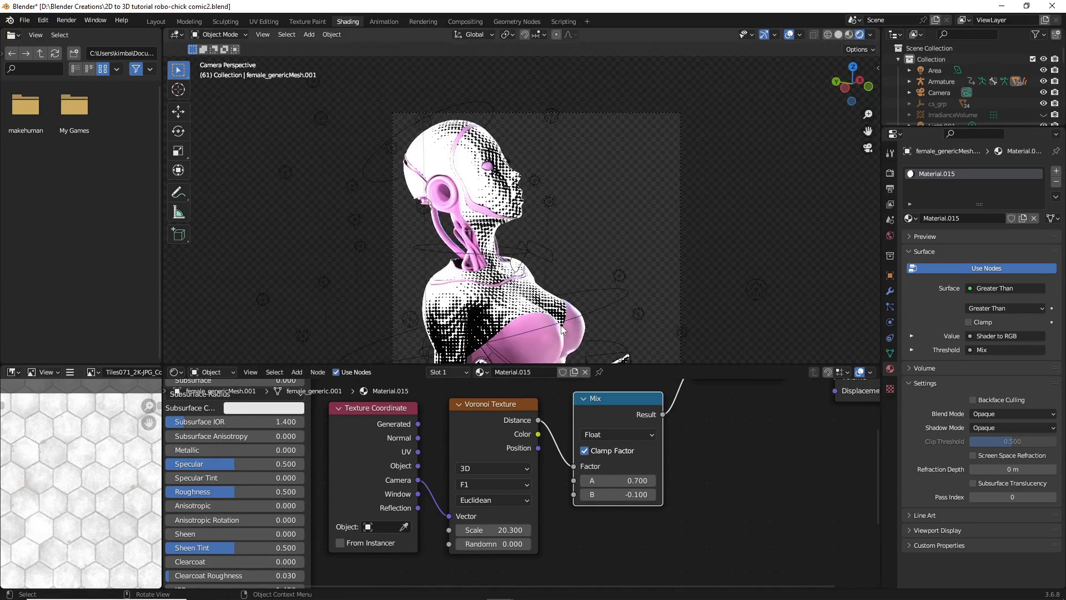
scroll(616, 256, "up", 4)
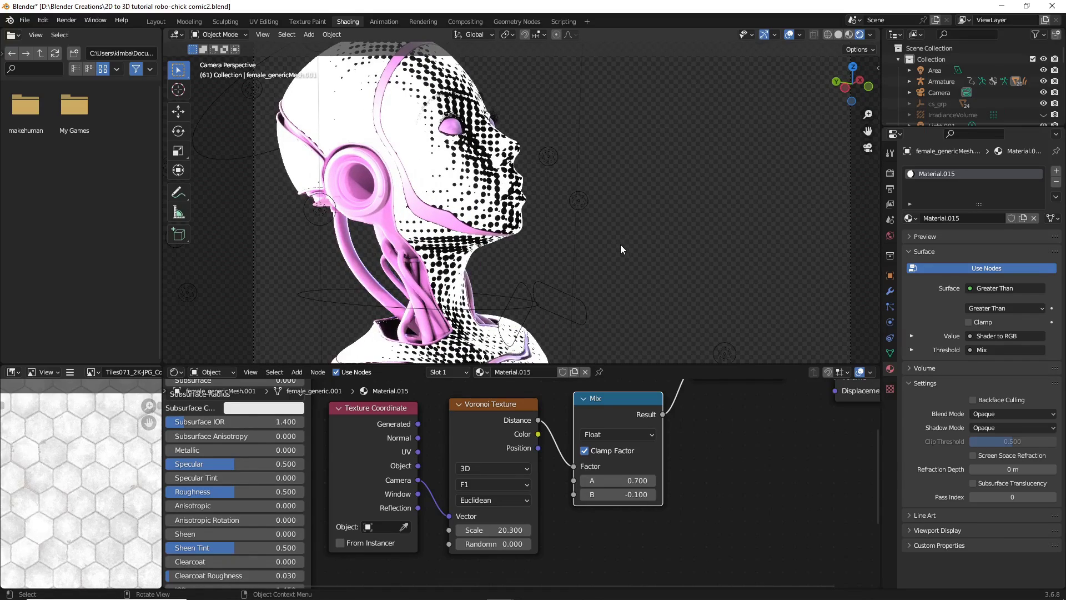
scroll(621, 244, "up", 2)
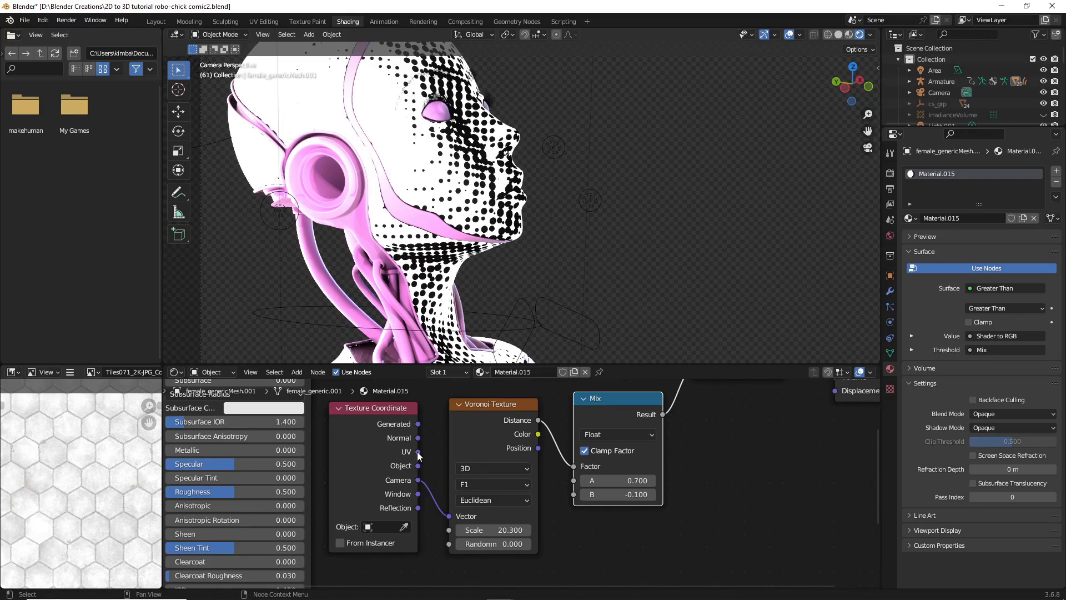
Feed the Voronoi Vector from the UV output instead, set Scale to 206.700, and check the dots on the head and shoulders.
left_click_drag(417, 452, 448, 514)
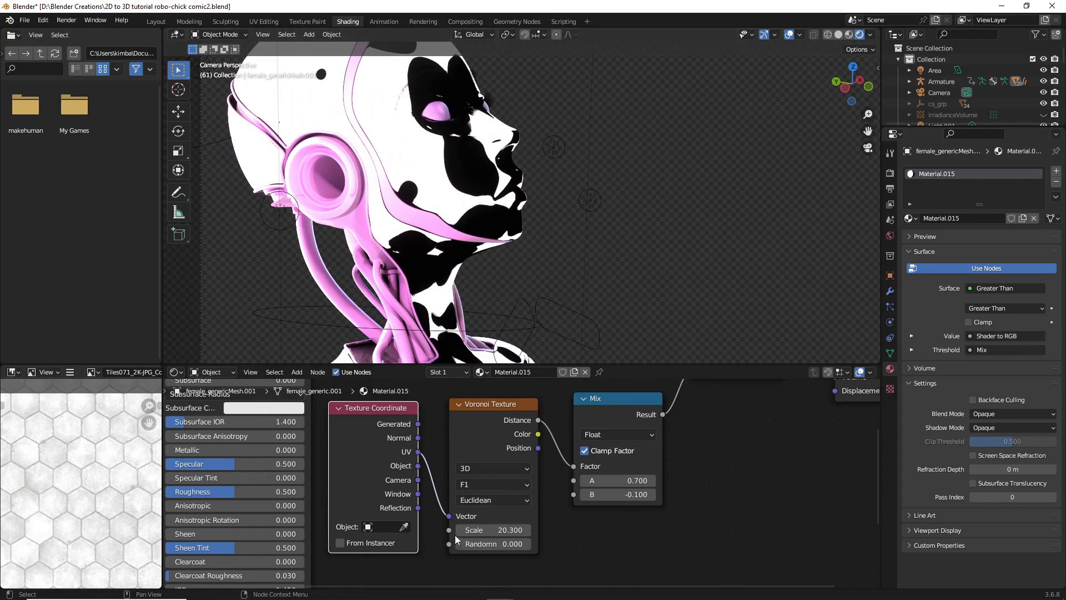
left_click_drag(482, 526, 632, 525)
scroll(478, 251, "down", 5)
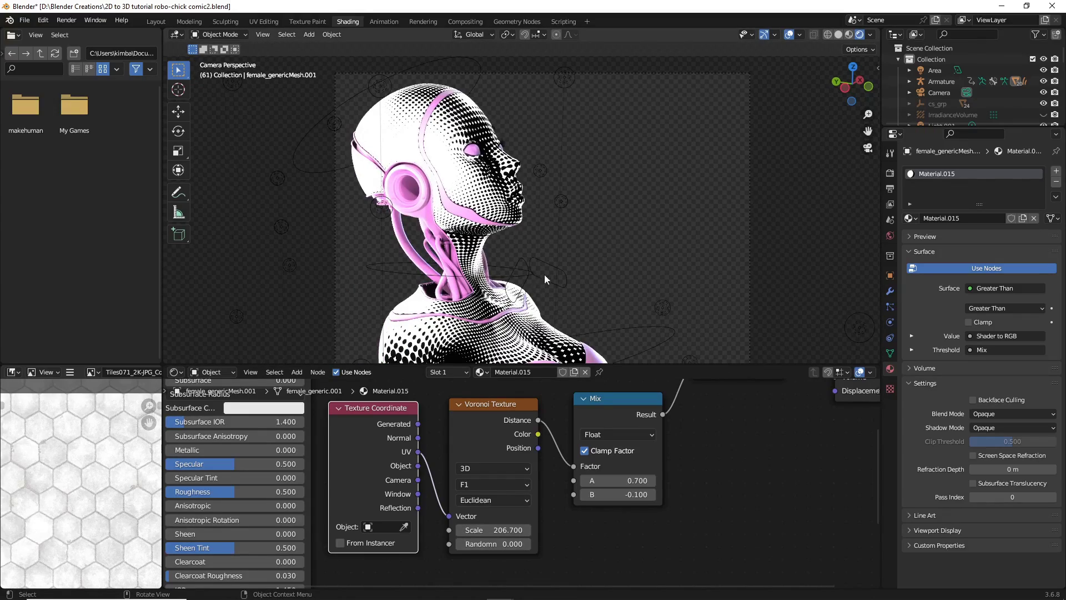
mouse_move(867, 131)
left_mouse_down()
mouse_move(869, 4)
mouse_move(872, 135)
left_mouse_up()
scroll(561, 221, "up", 4)
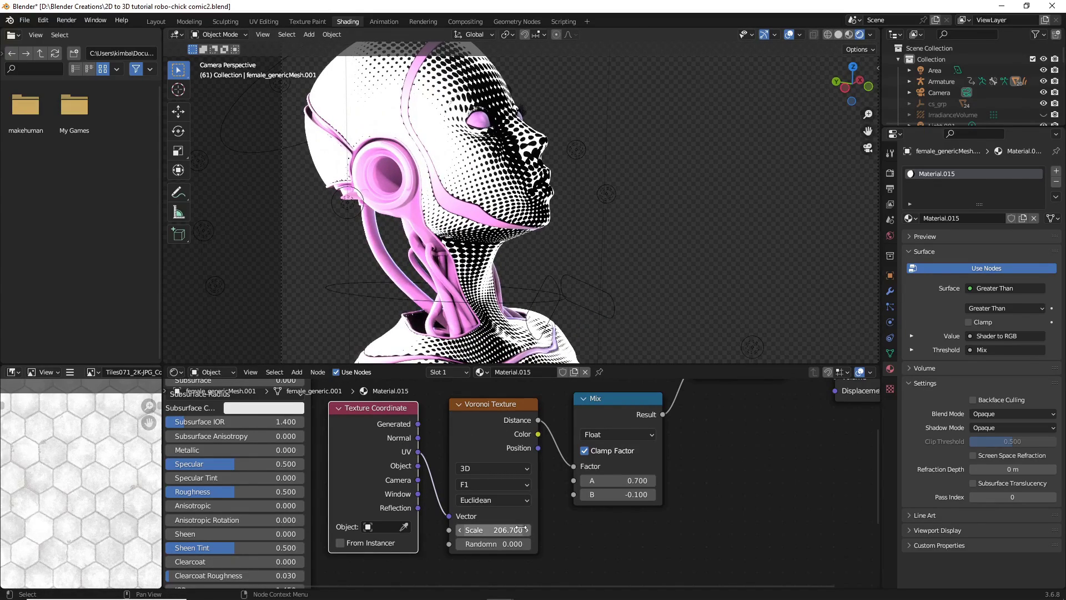
Set the Voronoi Texture's Scale to 211.200 and the Mix node's A value to 0.600.
left_click_drag(492, 528, 517, 527)
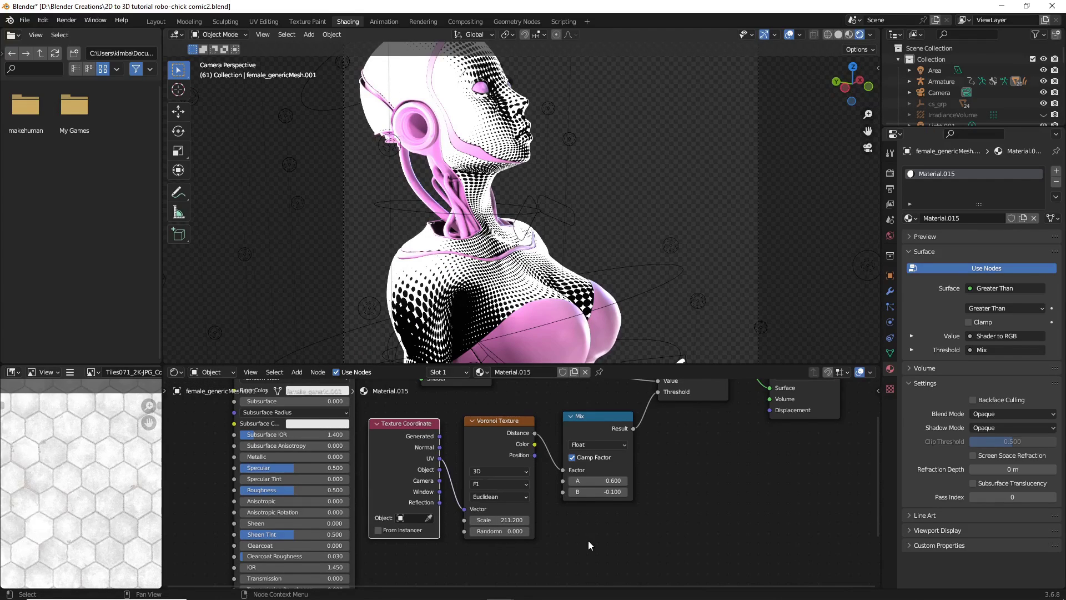
middle_click_drag(588, 541, 623, 524)
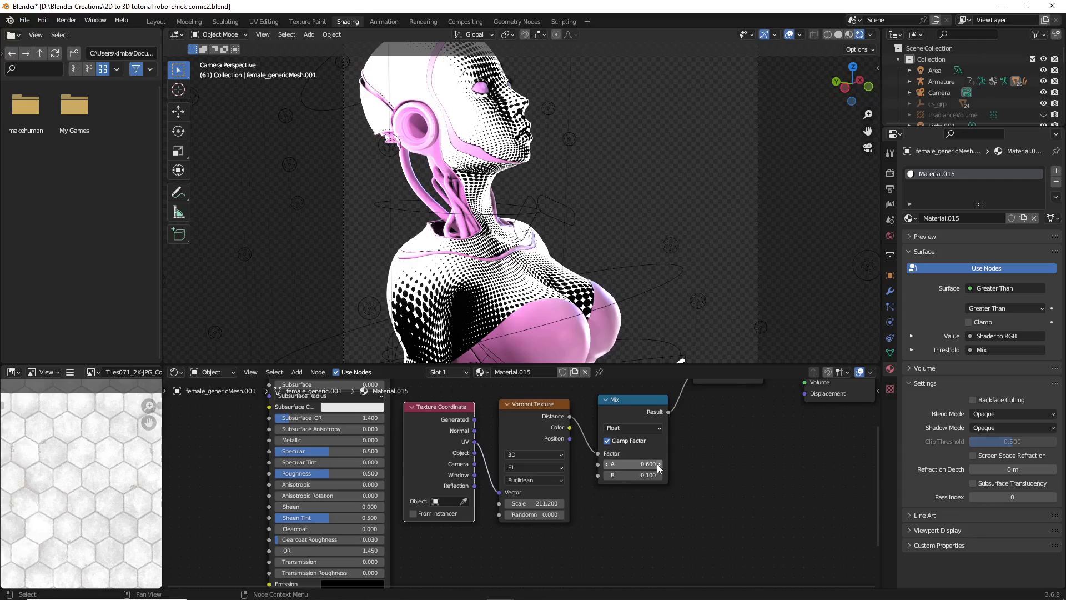
Add a Camera Data node below Texture Coordinate and try its View Vector output as the Voronoi Texture's Vector input.
key("shift+a")
left_click(605, 469)
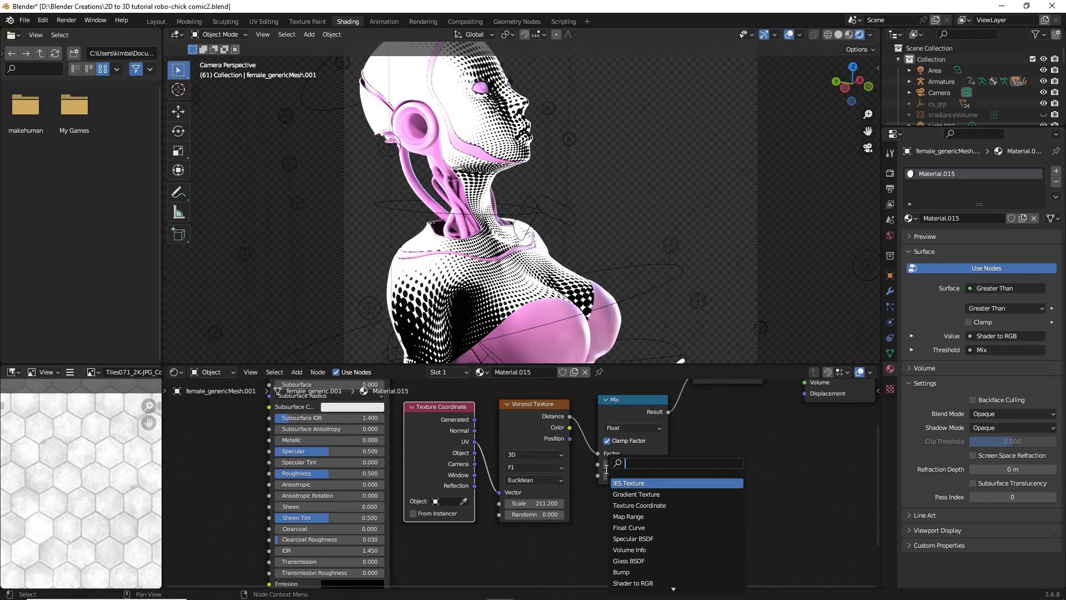
type("camera")
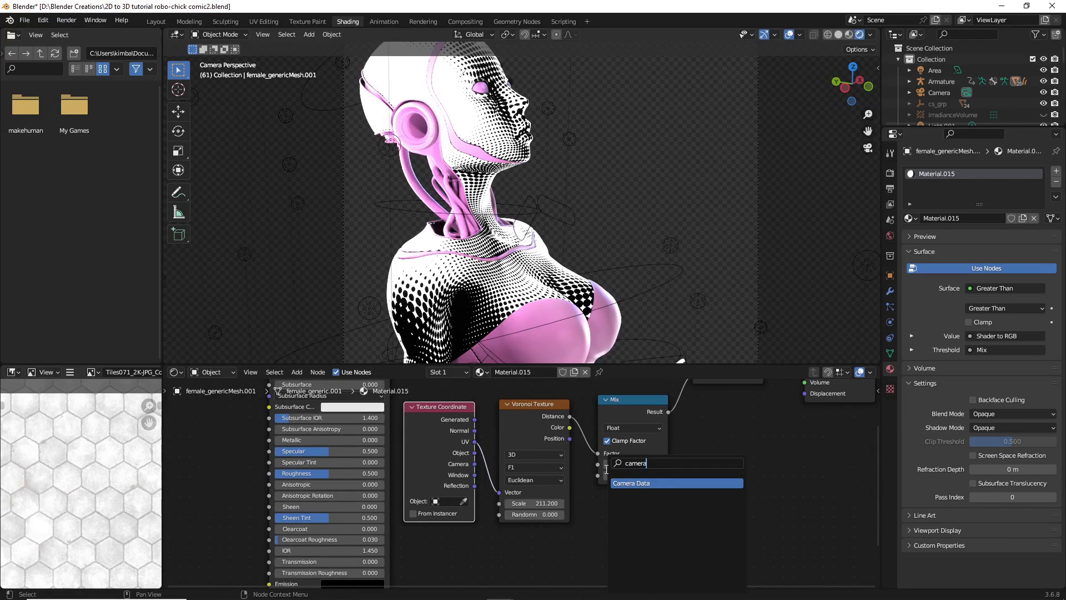
left_click(620, 478)
left_click(441, 548)
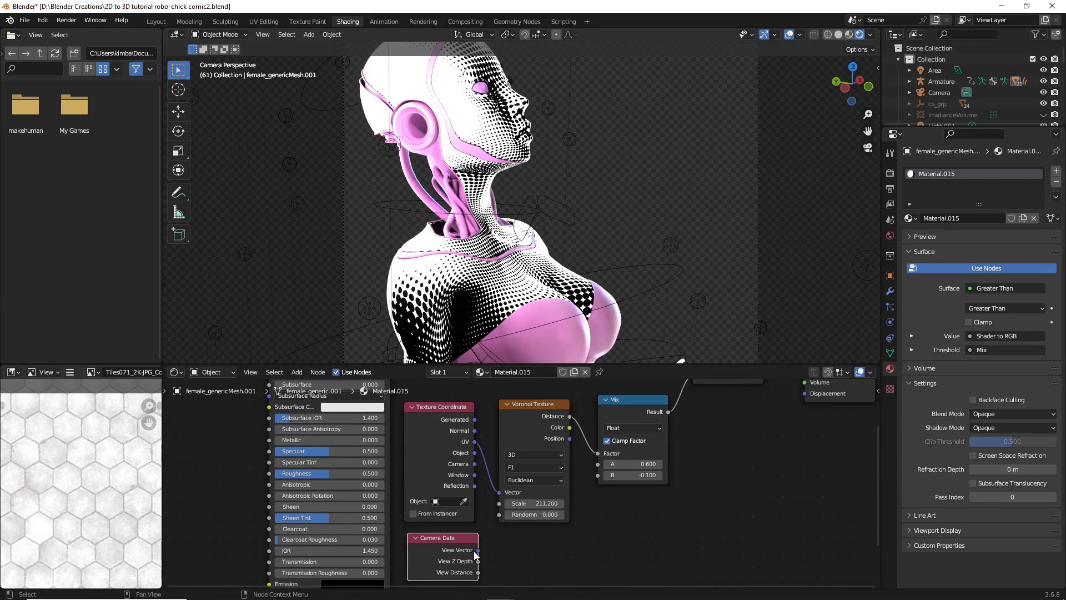
left_click_drag(476, 550, 497, 495)
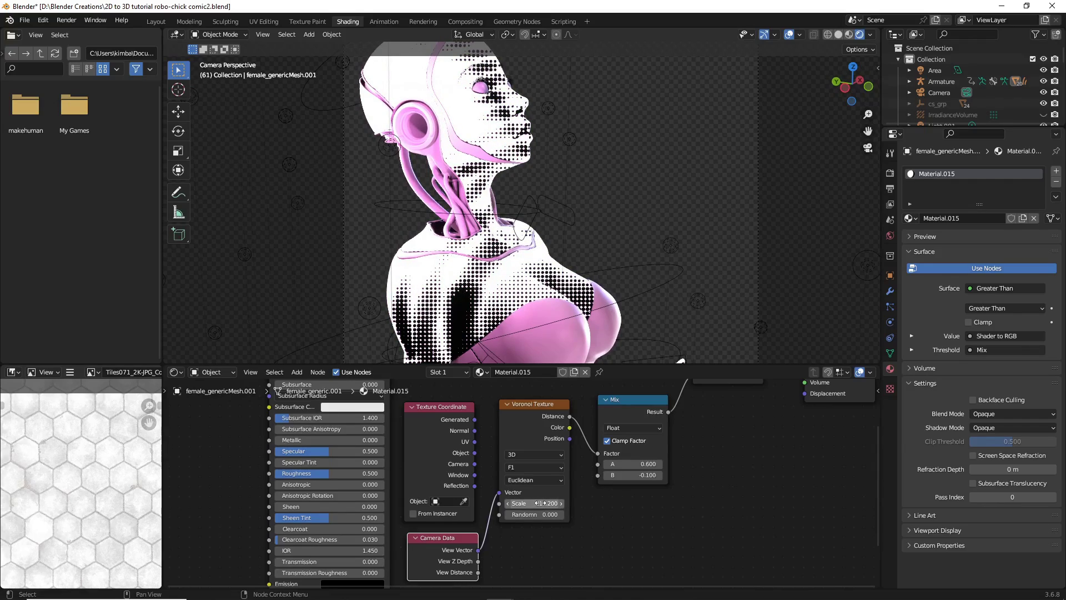
scroll(557, 290, "down", 1)
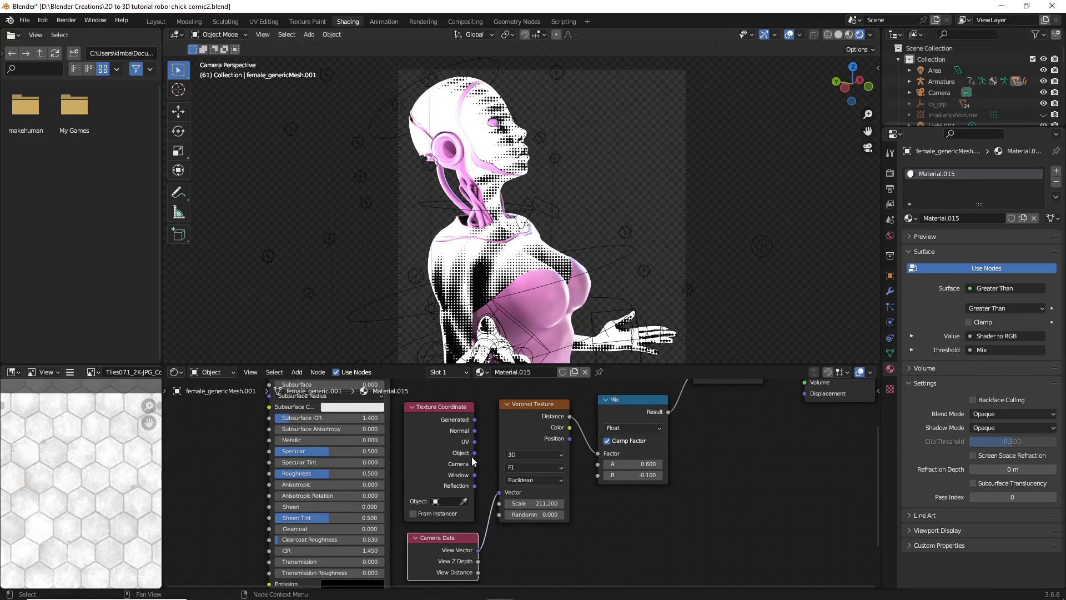
scroll(476, 483, "up", 1)
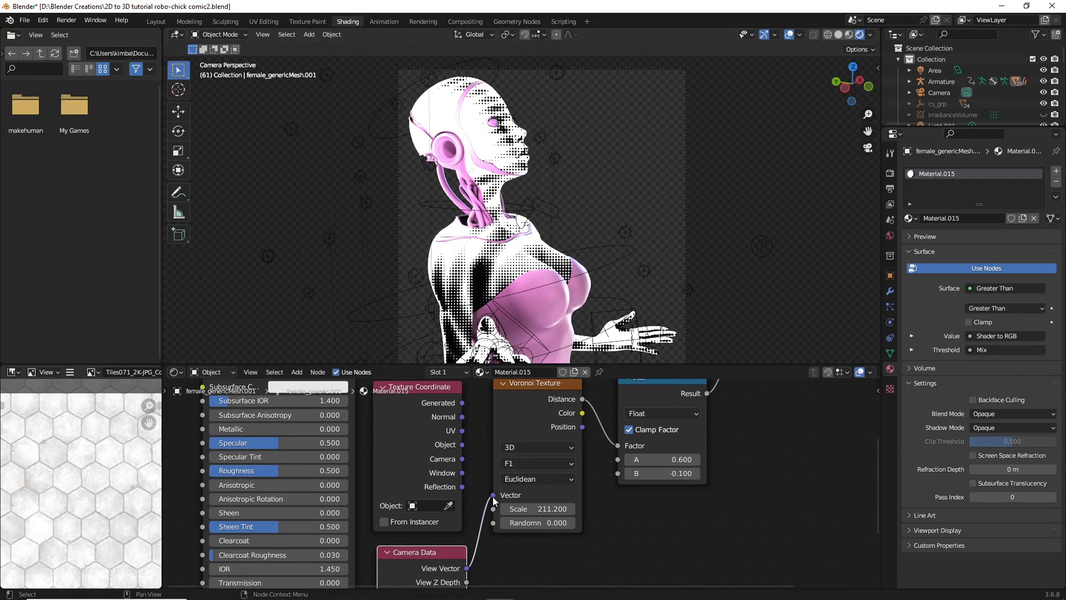
Reconnect Texture Coordinate's UV output to the Voronoi Vector and delete the Camera Data node.
left_click_drag(462, 431, 493, 495)
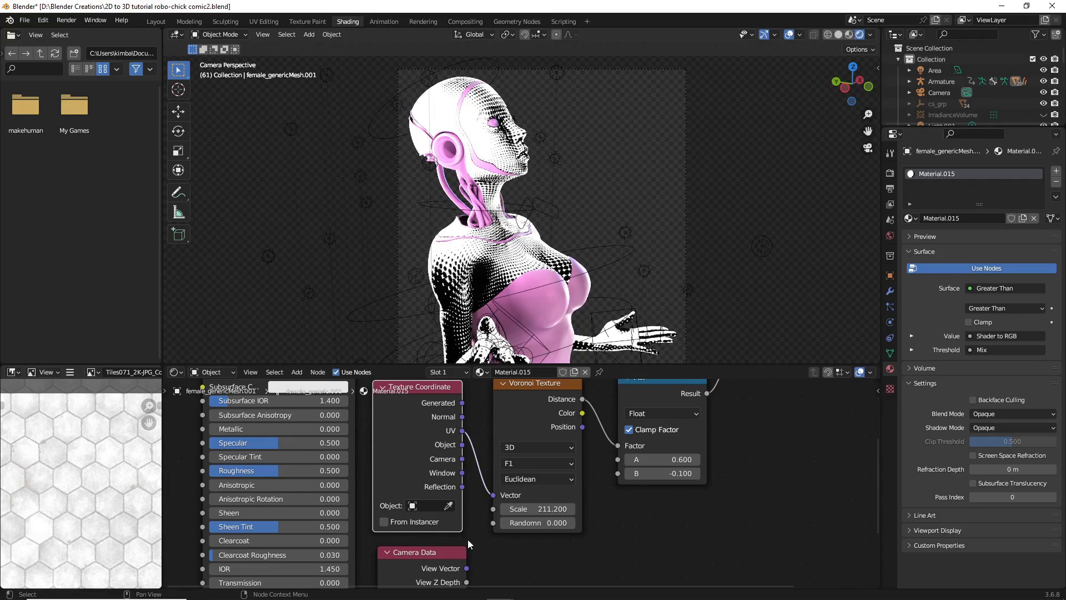
left_click(452, 552)
key("Delete")
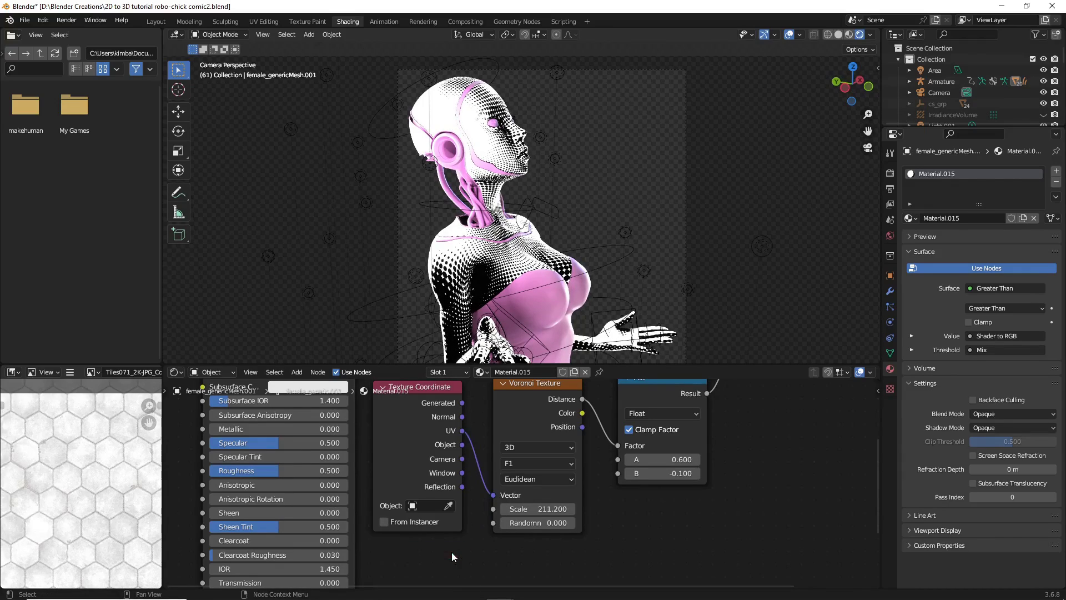
Set the Voronoi Texture's Scale to 225.900 and check the dot size on the figure.
scroll(691, 447, "down", 2)
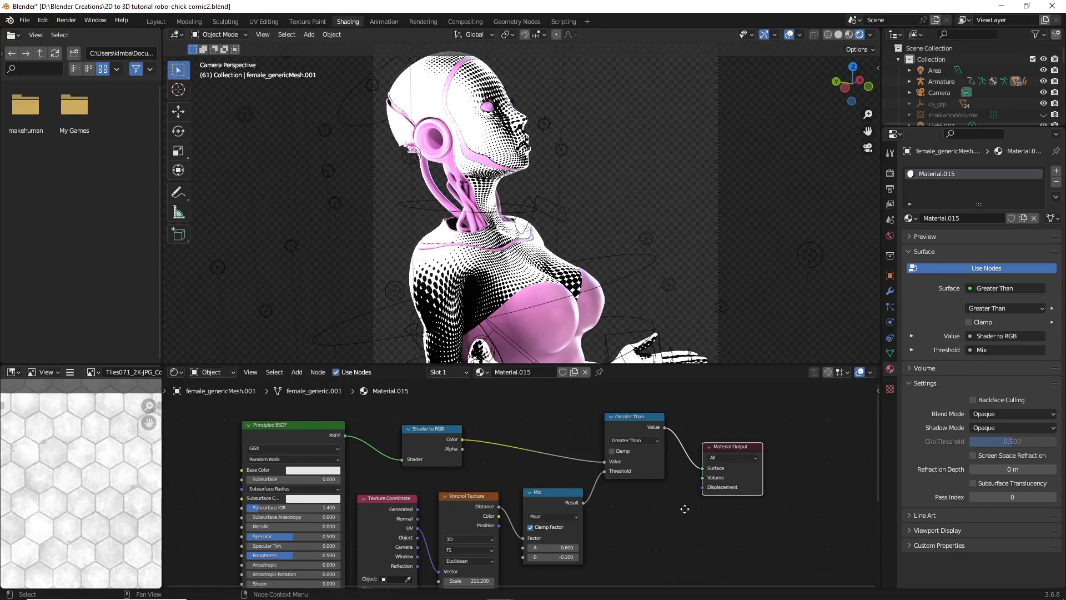
scroll(678, 509, "up", 1)
left_click_drag(489, 559, 507, 559)
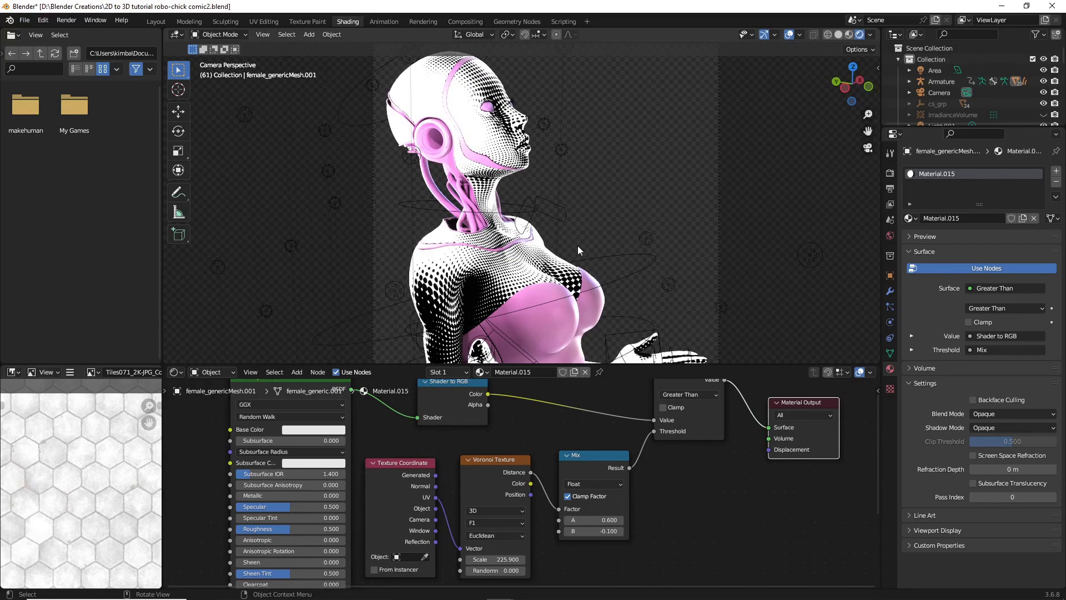
scroll(577, 245, "down", 2)
scroll(590, 210, "up", 2)
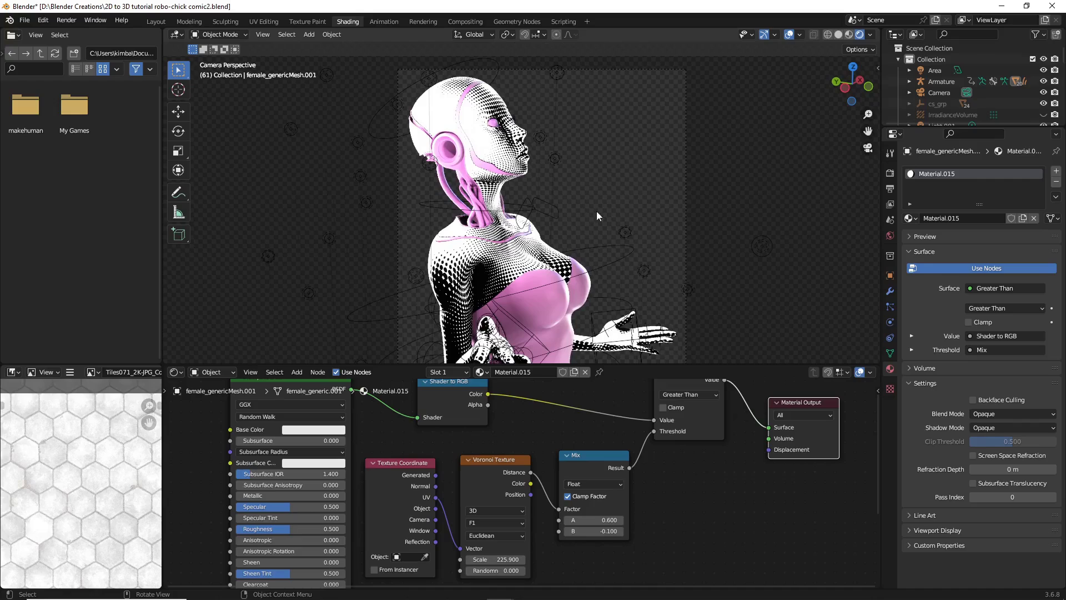
Move the Material Output farther from Greater Than and insert a Mix Color node on the link between them.
middle_click_drag(623, 460, 501, 409)
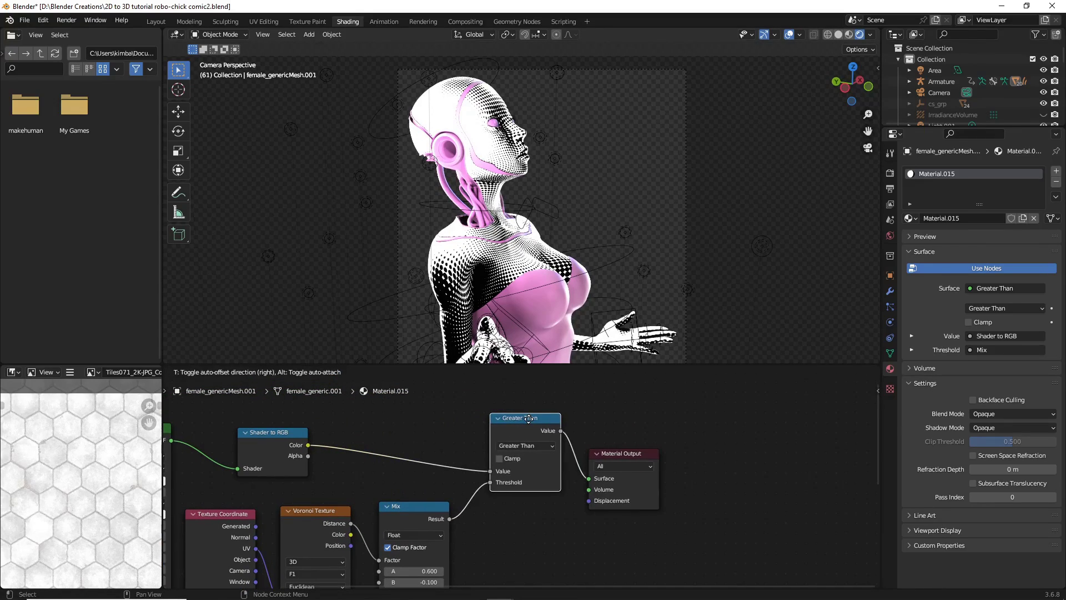
left_click_drag(643, 454, 843, 449)
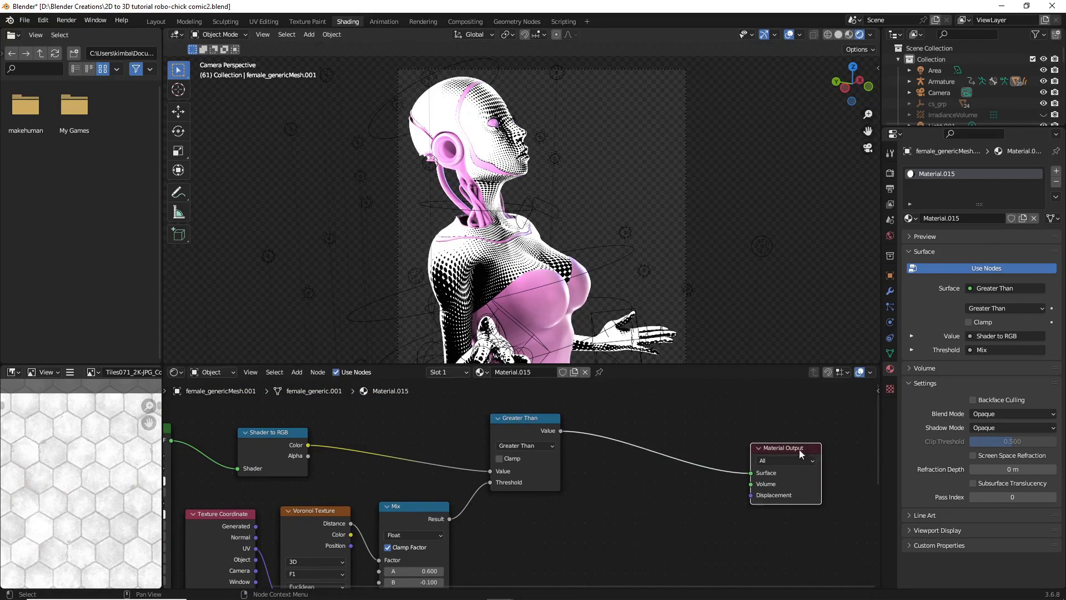
left_click(686, 425)
key("shift+a")
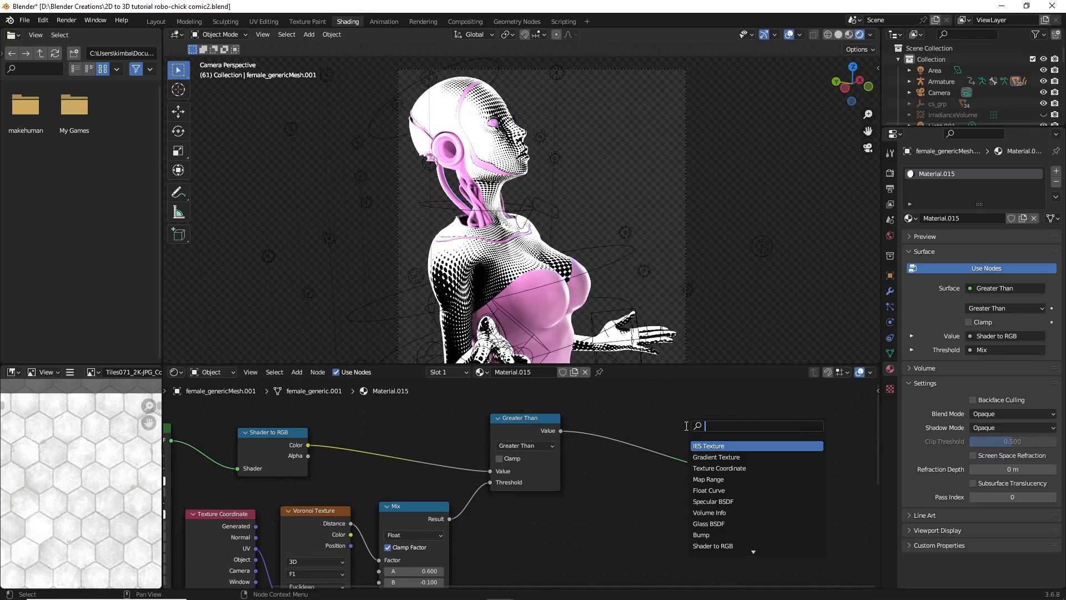
type("mix")
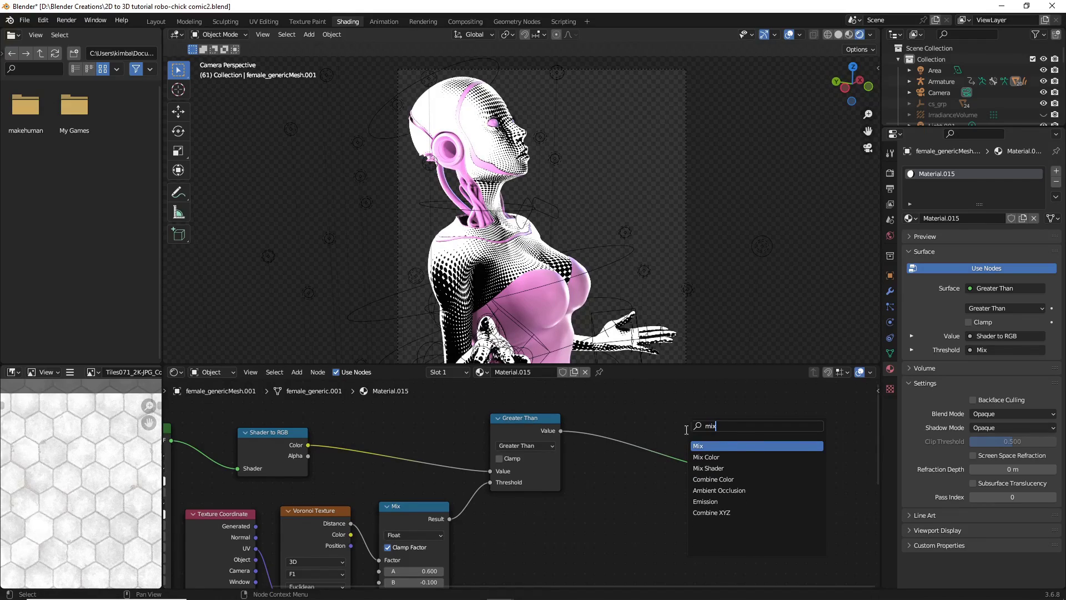
left_click(731, 455)
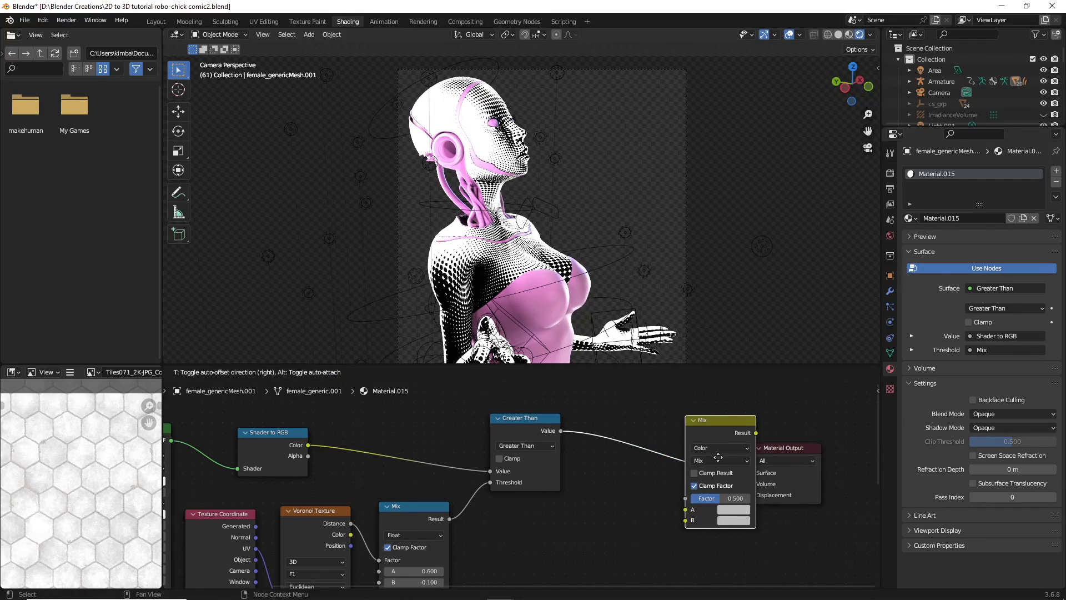
left_click(699, 476)
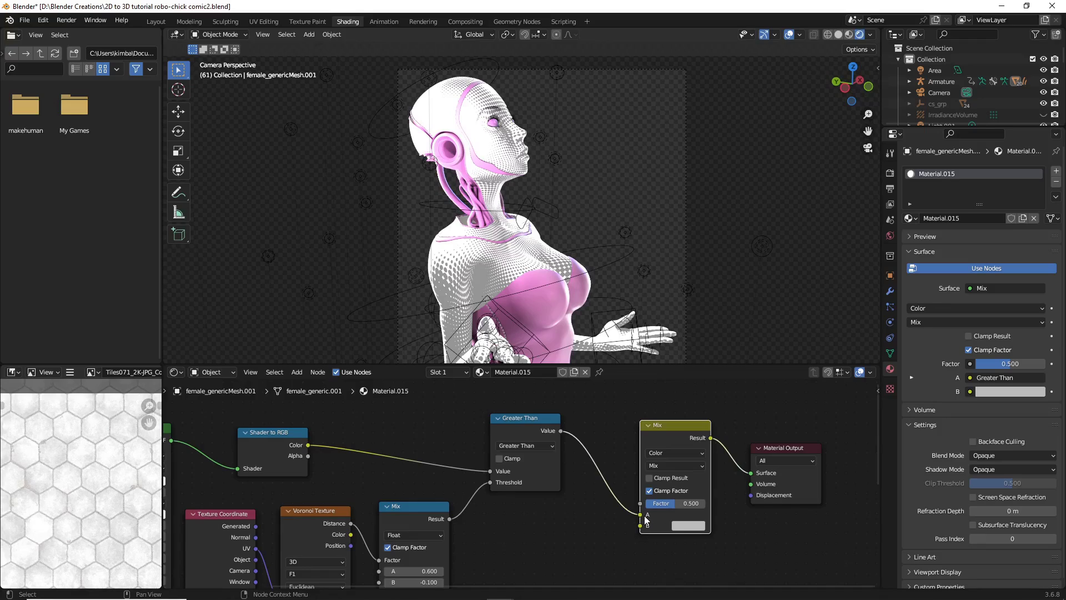
Move the Greater Than link from the color Mix node's A input to its Factor and make color A black.
left_click_drag(641, 515, 640, 503)
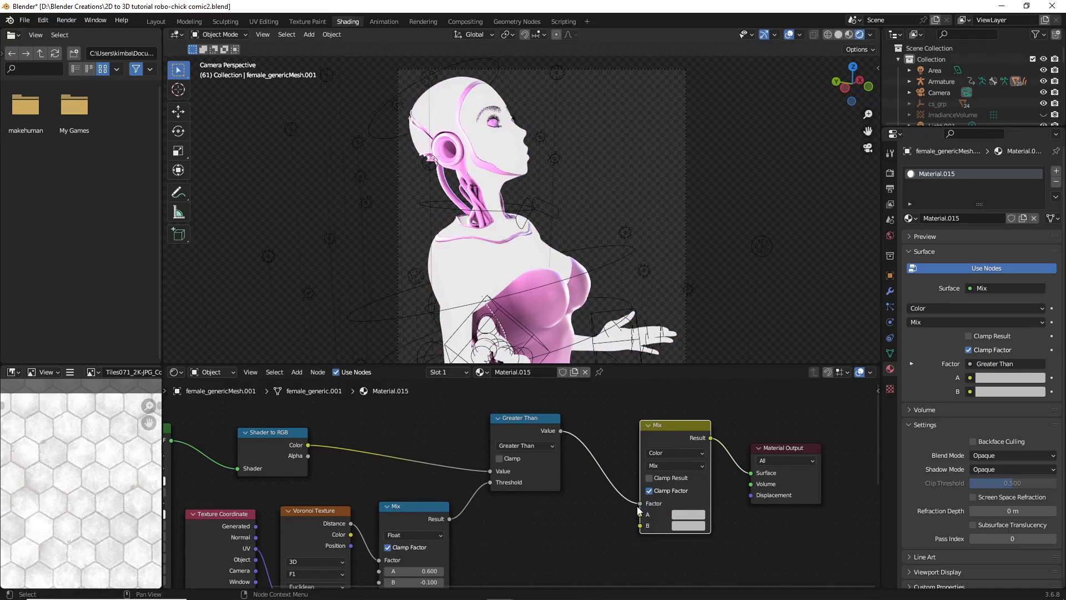
left_click(689, 514)
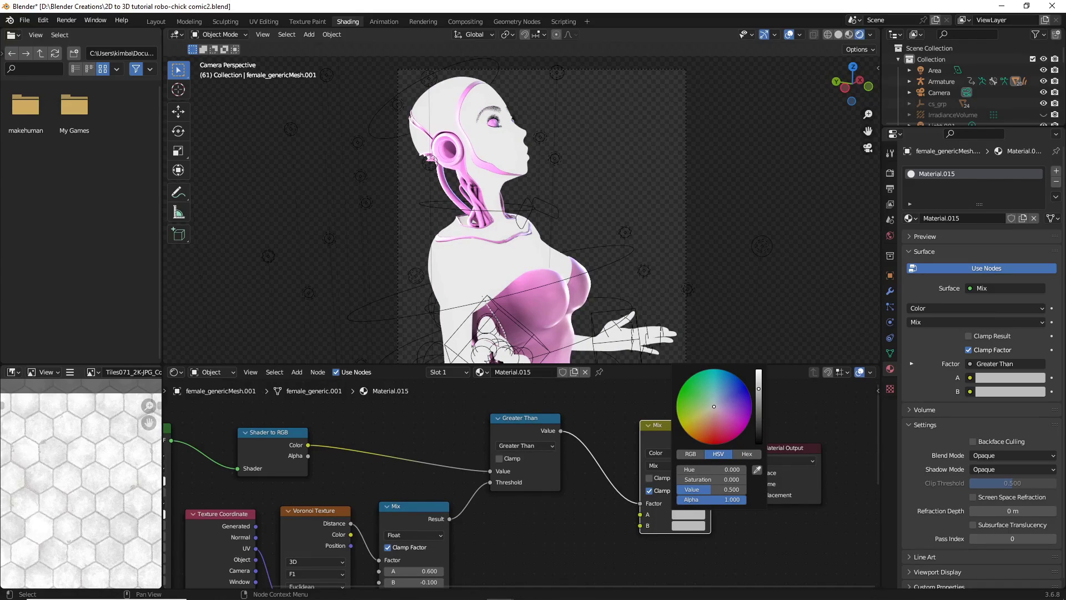
left_click_drag(759, 412, 758, 443)
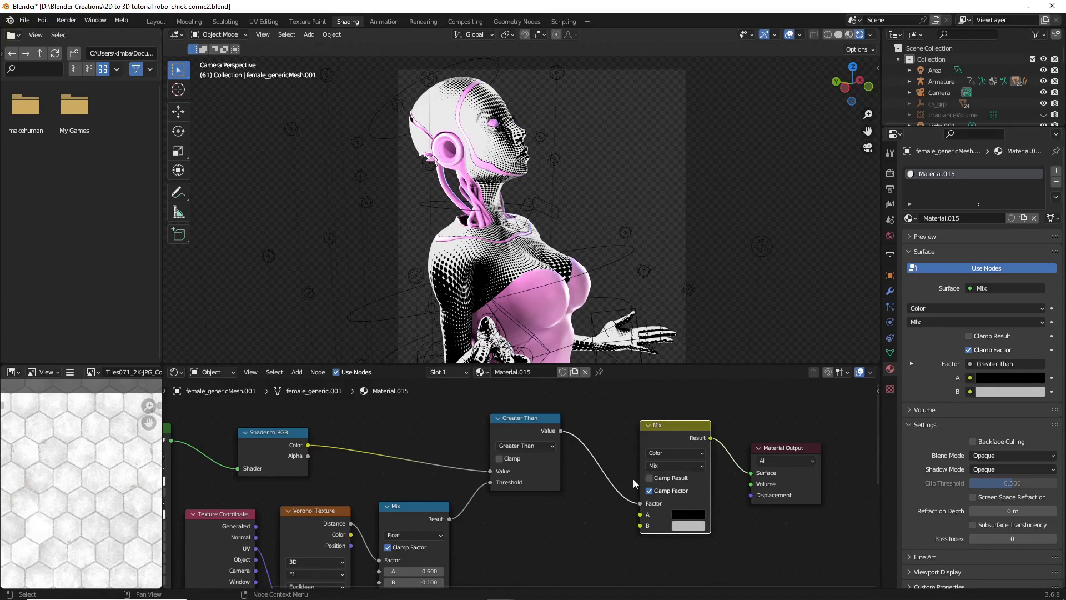
Add a Layer Weight node in the empty space below the float Mix and Greater Than nodes.
scroll(574, 518, "down", 2)
middle_click_drag(579, 526, 539, 497)
left_click(558, 516)
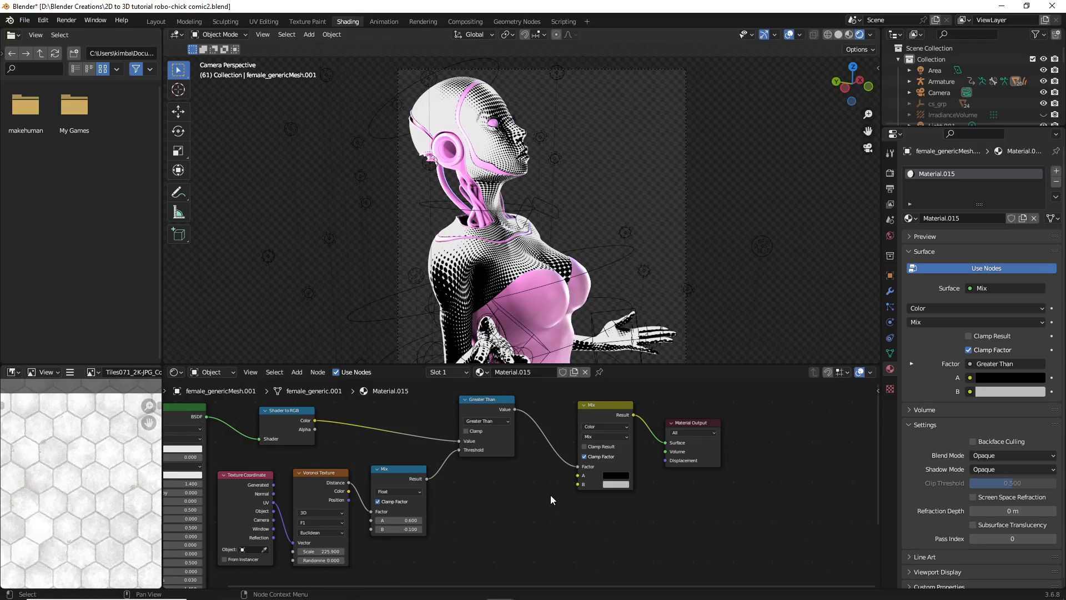
scroll(549, 491, "down", 1)
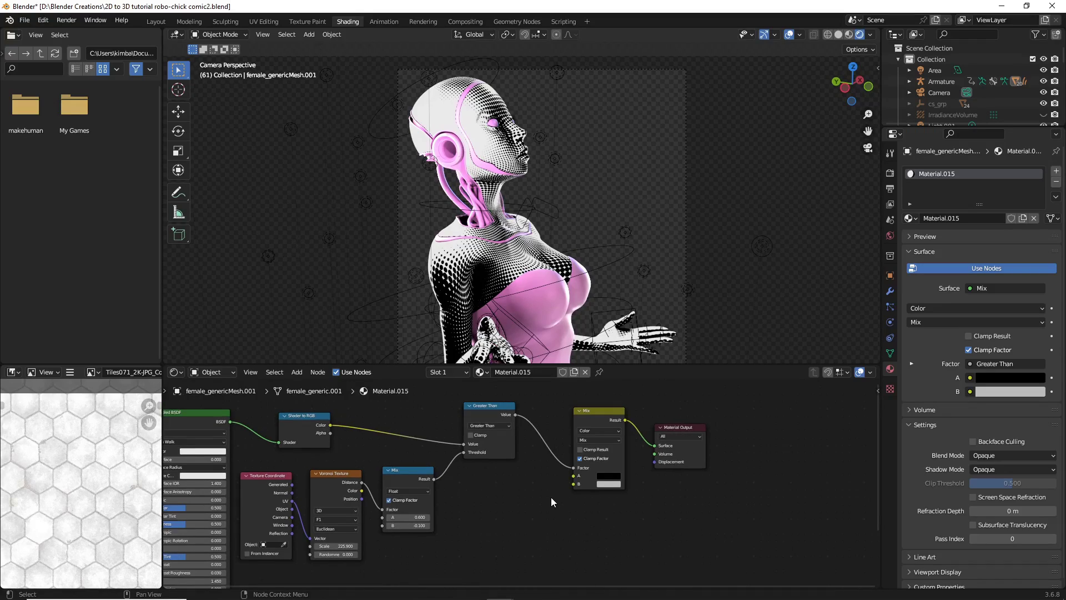
middle_click_drag(551, 497, 542, 494)
key("shift+a")
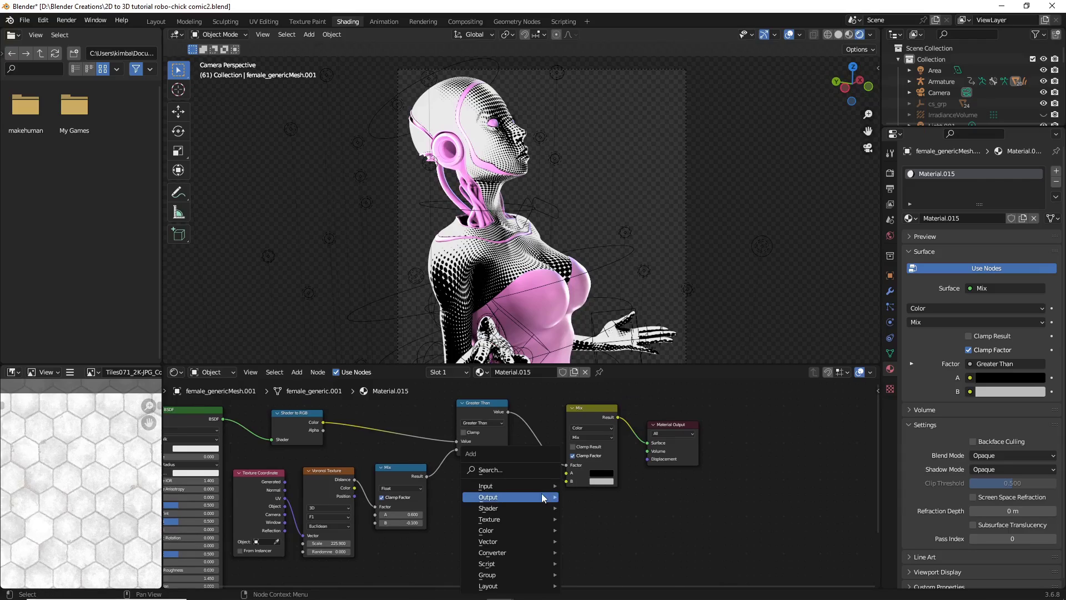
left_click(529, 470)
type("layer")
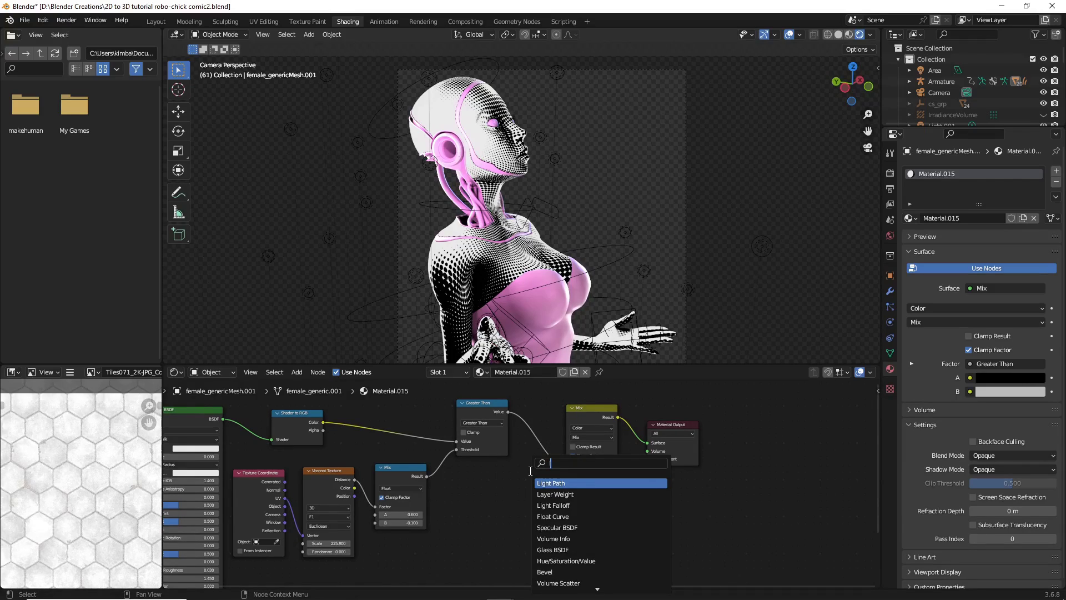
left_click(552, 483)
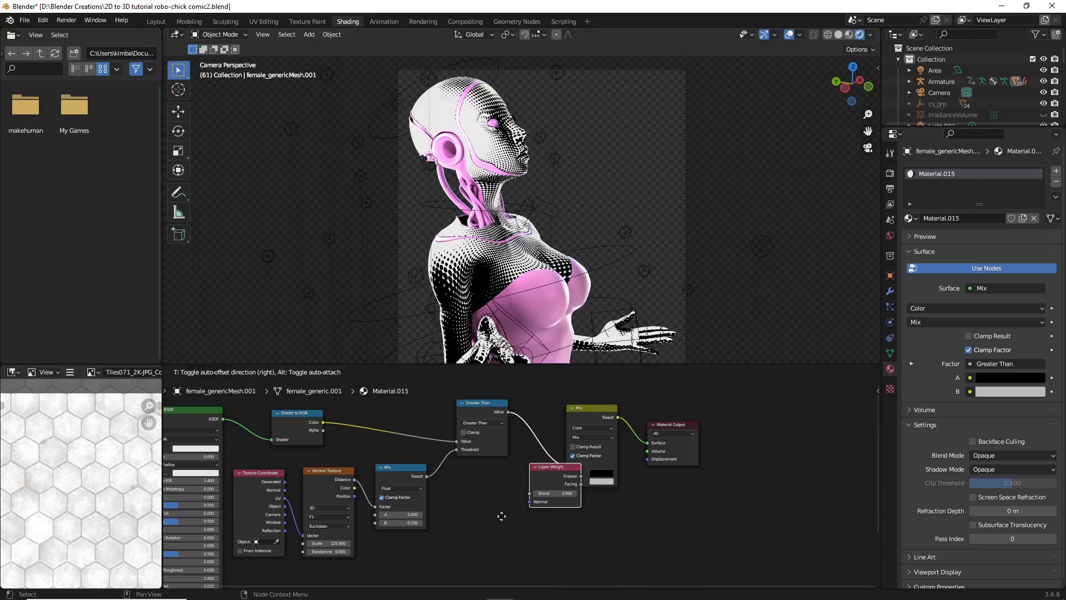
left_click(464, 547)
Duplicate the Greater Than node and place the copy beside the Layer Weight node.
scroll(515, 514, "up", 1)
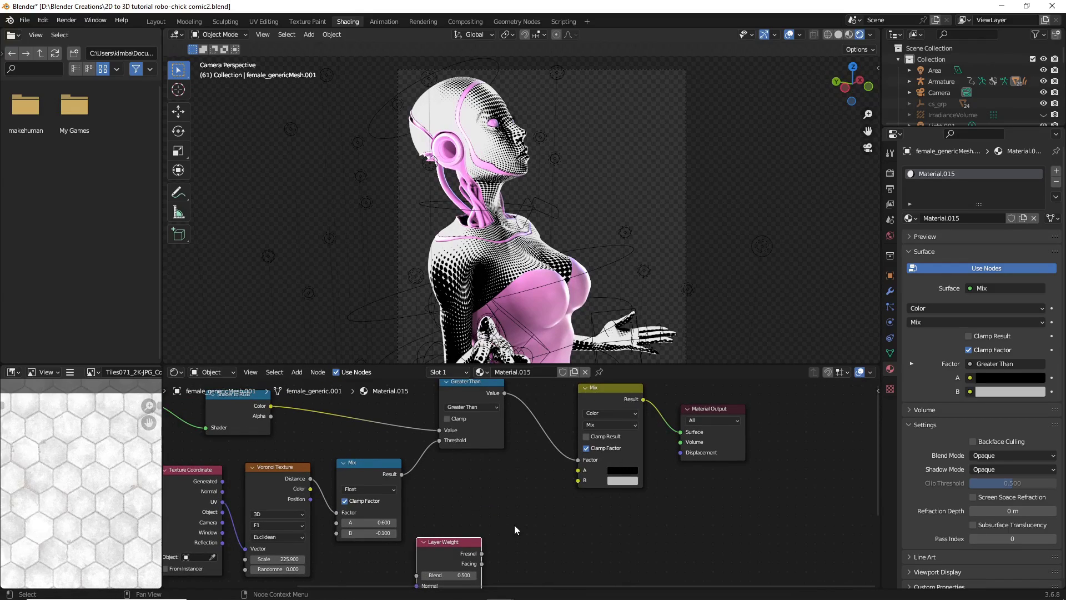
scroll(514, 525, "down", 2)
middle_click_drag(514, 525, 513, 479)
left_click(486, 387)
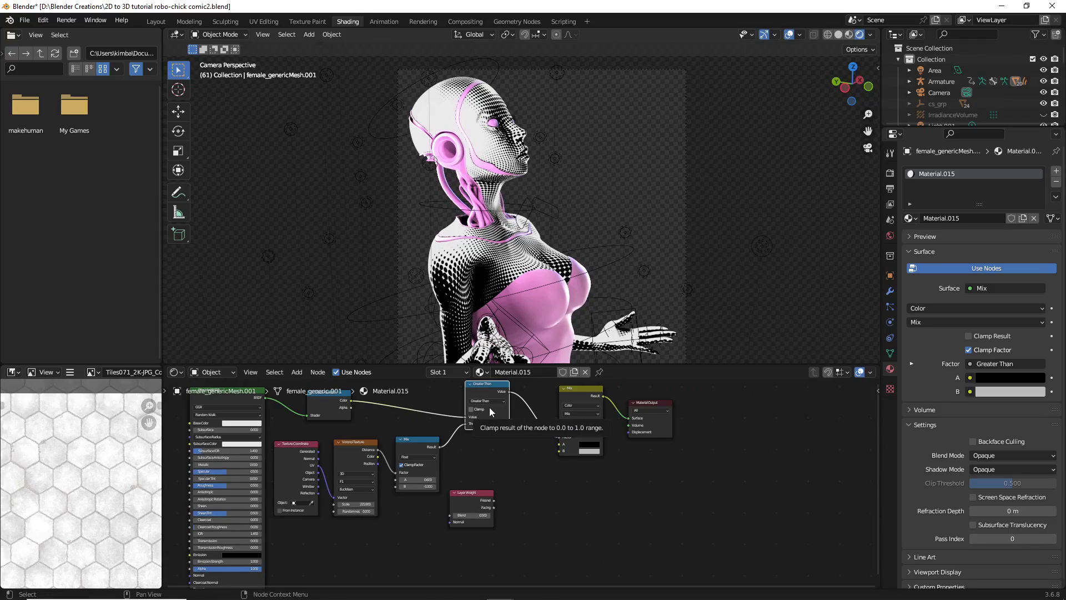
left_click_drag(495, 414, 531, 488)
scroll(531, 488, "up", 2)
scroll(535, 489, "up", 1)
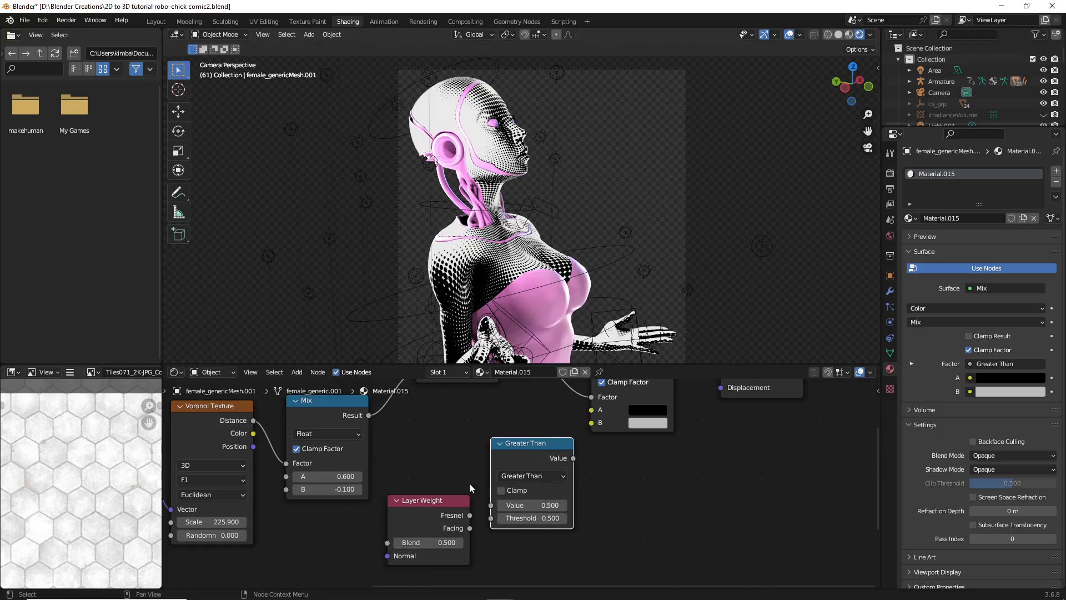
Wire Layer Weight's Fresnel into the duplicated Greater Than's Value, and that node's output into the color Mix node's B input.
left_click_drag(469, 515, 491, 507)
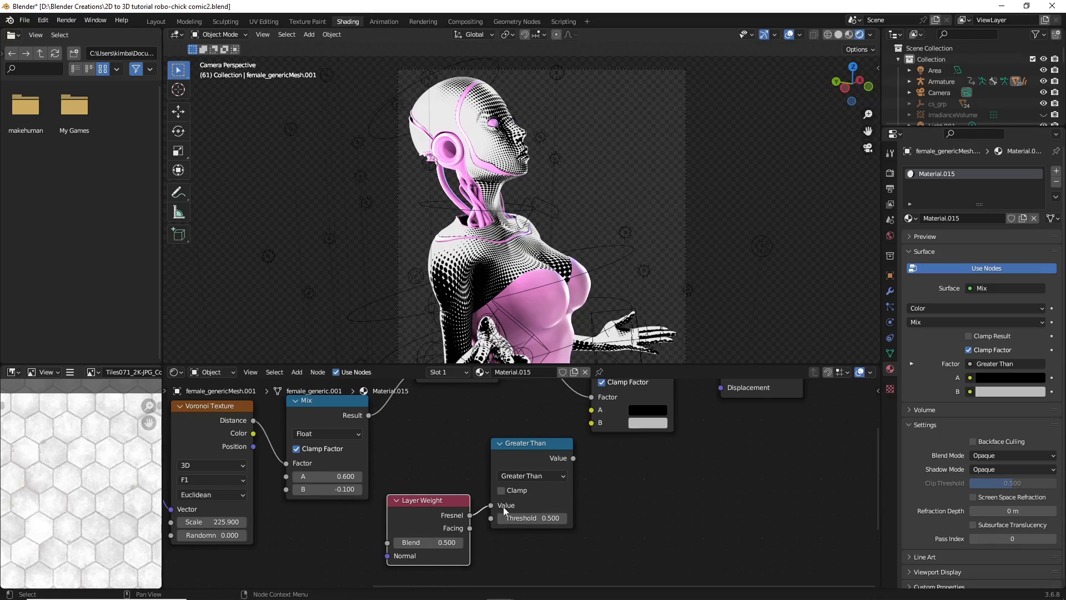
middle_click_drag(503, 506, 498, 530)
left_click_drag(573, 457, 586, 449)
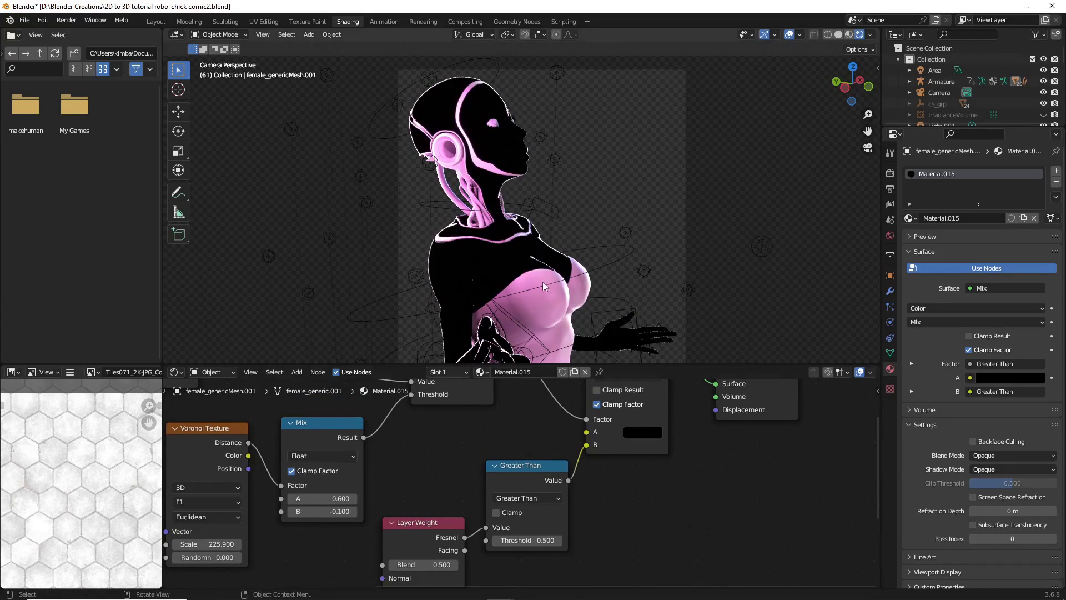
Change the duplicated math node's operation to Less Than.
scroll(544, 287, "up", 1)
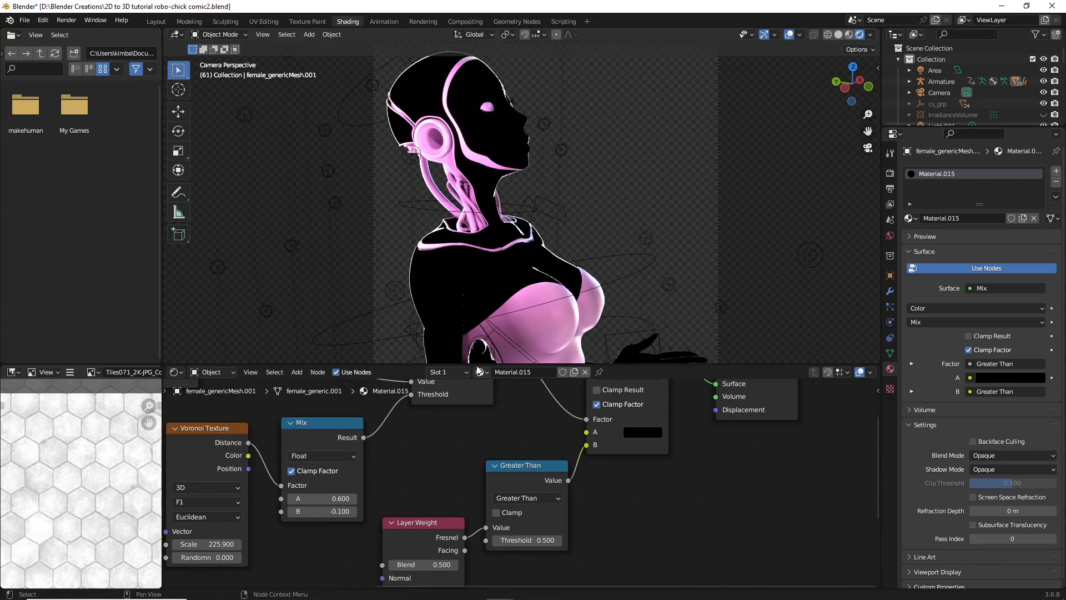
left_click(526, 499)
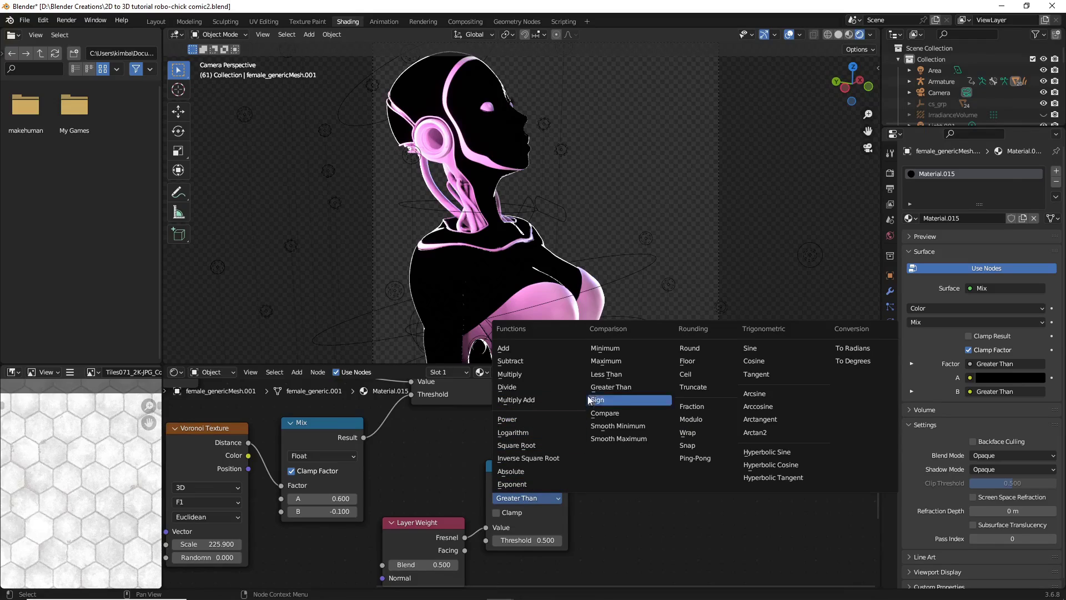
left_click(605, 373)
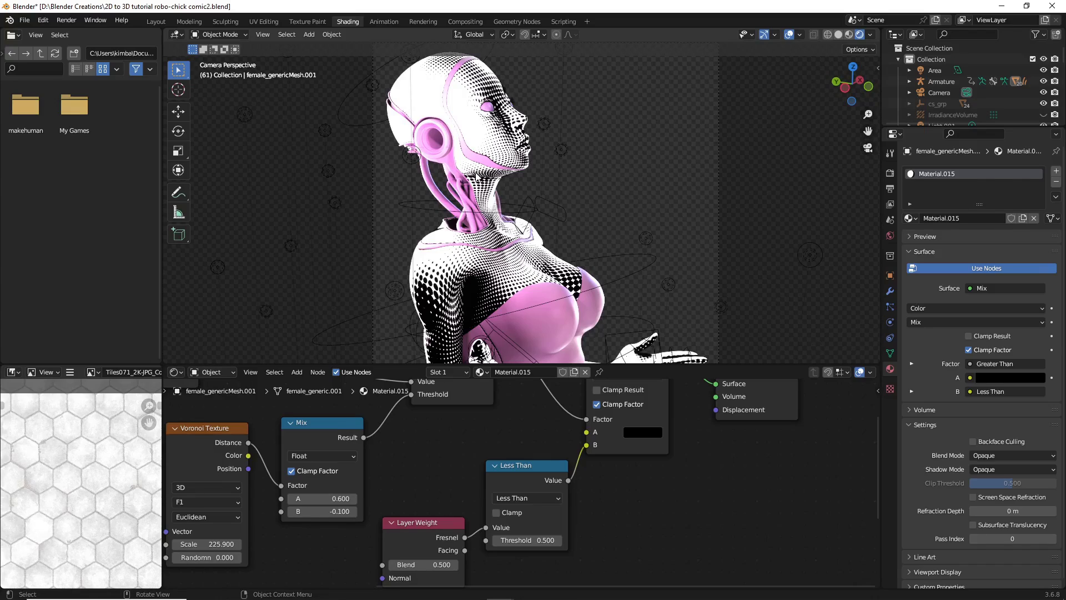
Try Threshold values of 0.1, 0.2, 0.3 and 0.15 on the Less Than node.
left_click(558, 540)
left_click(559, 540)
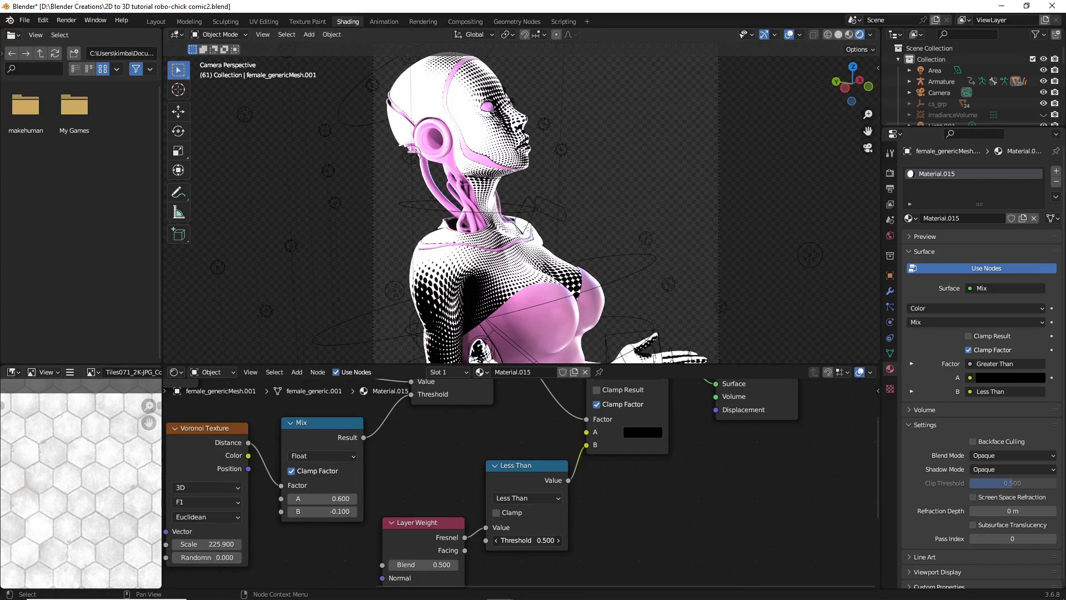
key("BackSpace")
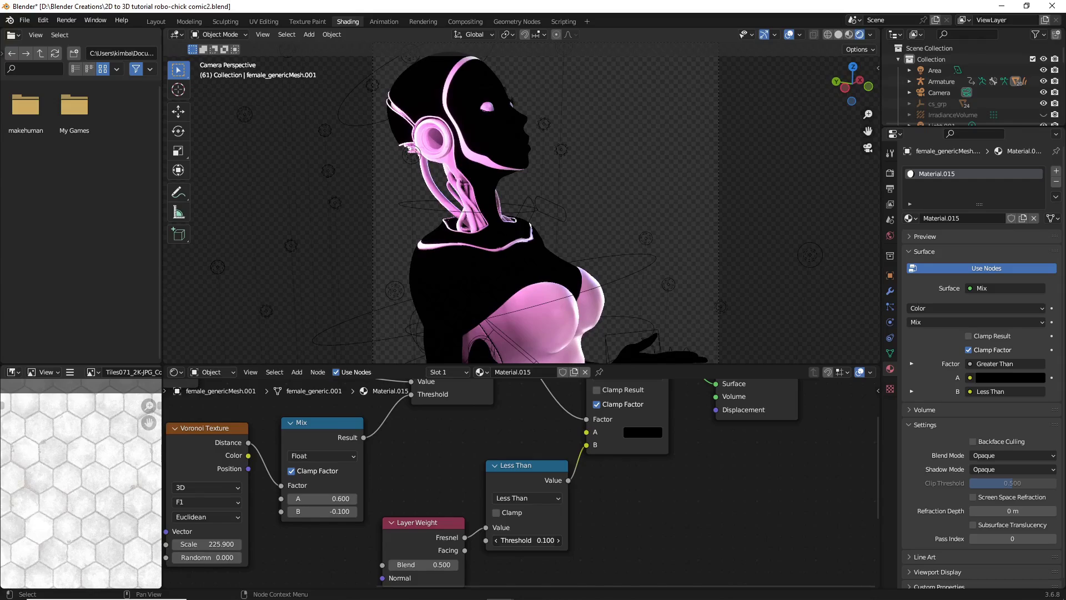
left_click(559, 540)
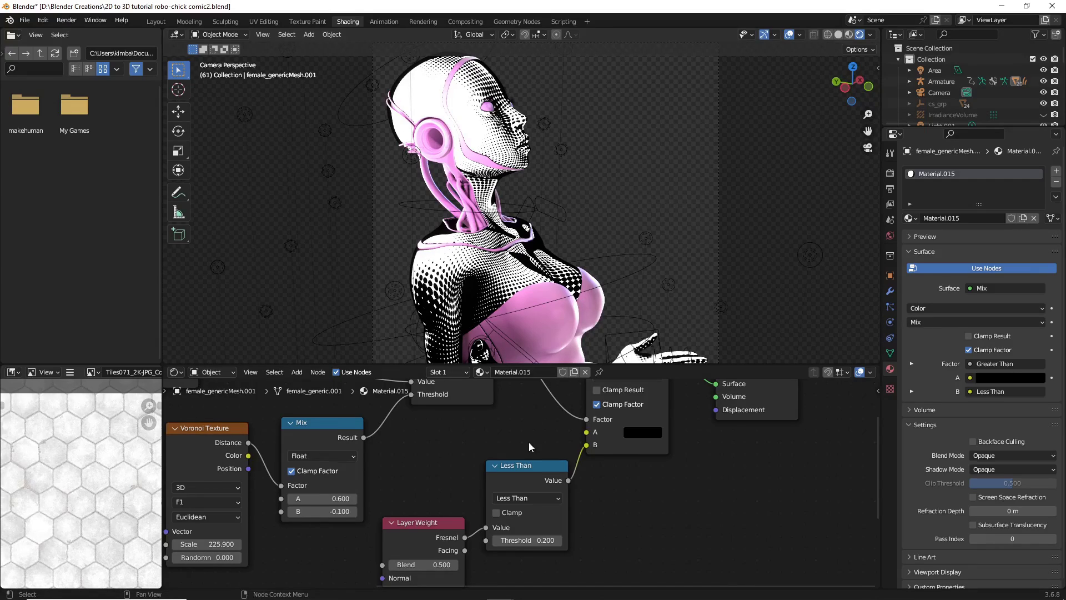
left_click(559, 540)
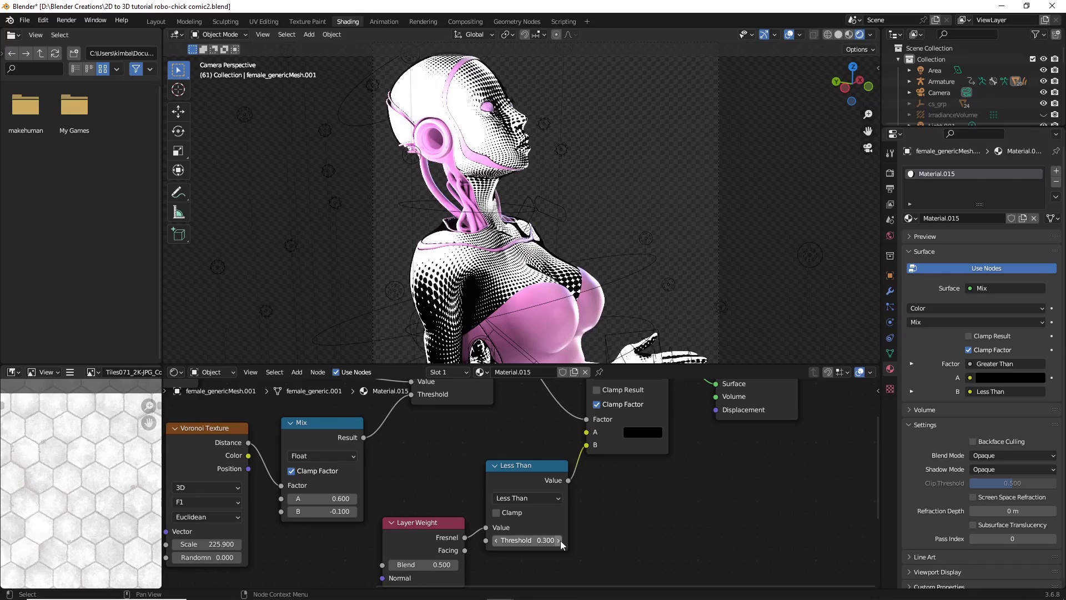
left_click(497, 541)
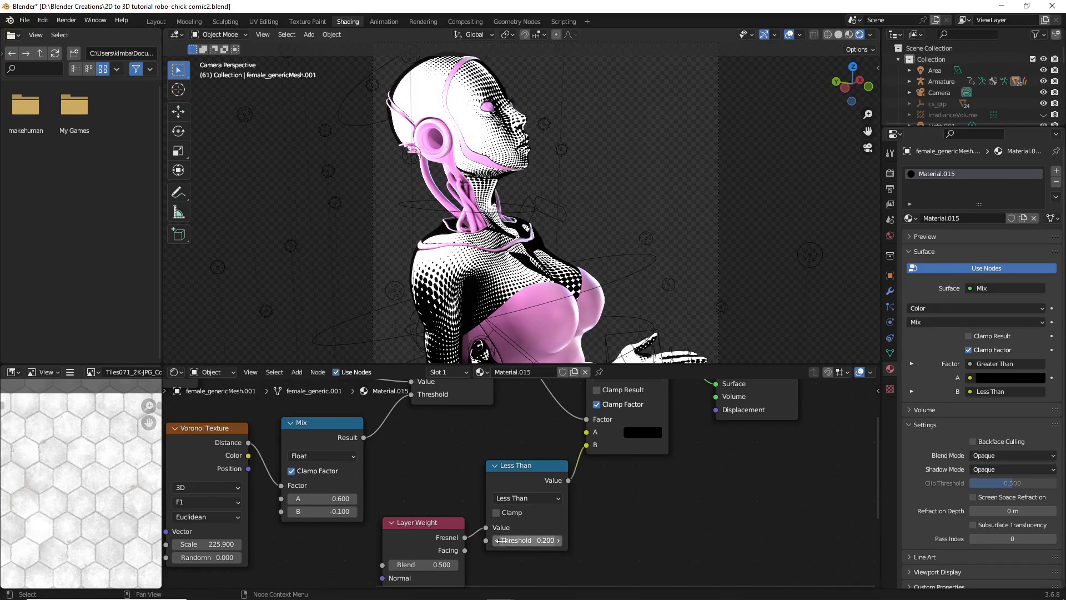
left_click(528, 540)
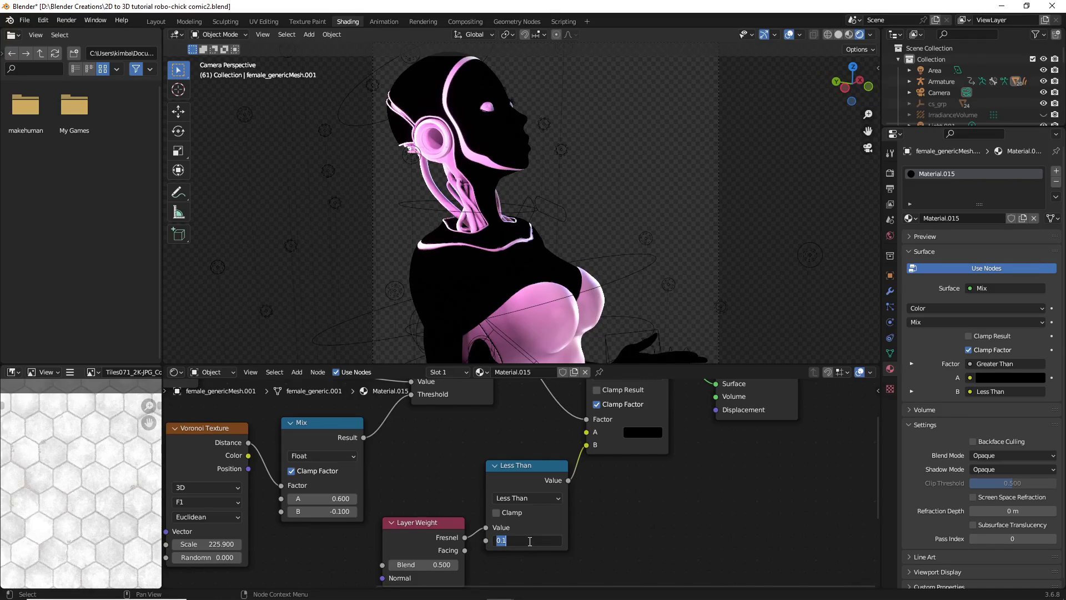
type(".15")
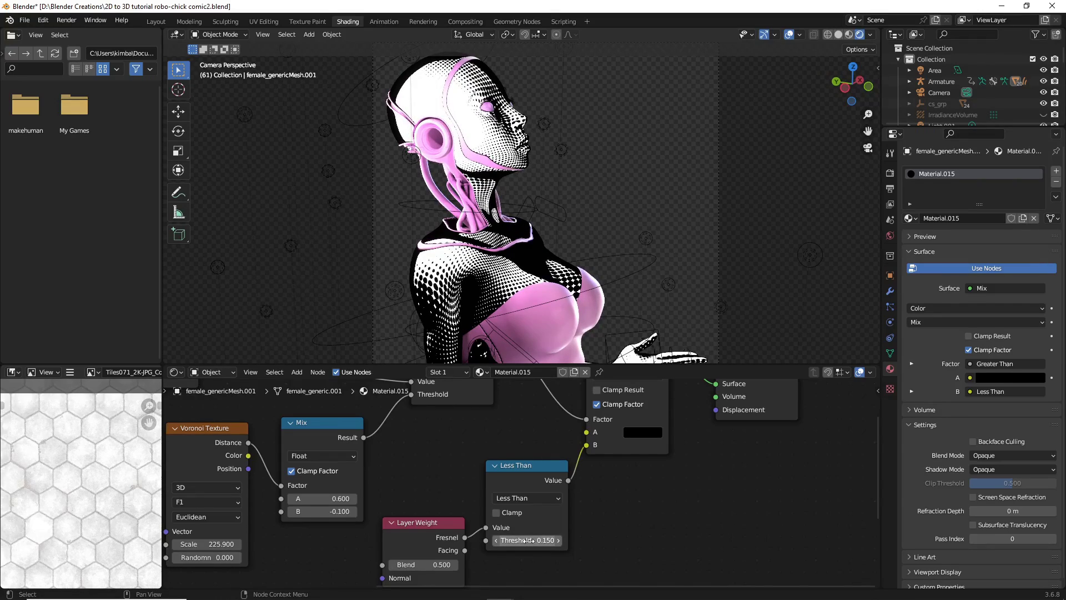
key("Return")
Set the Less Than node's Threshold to 0.25.
left_click(531, 540)
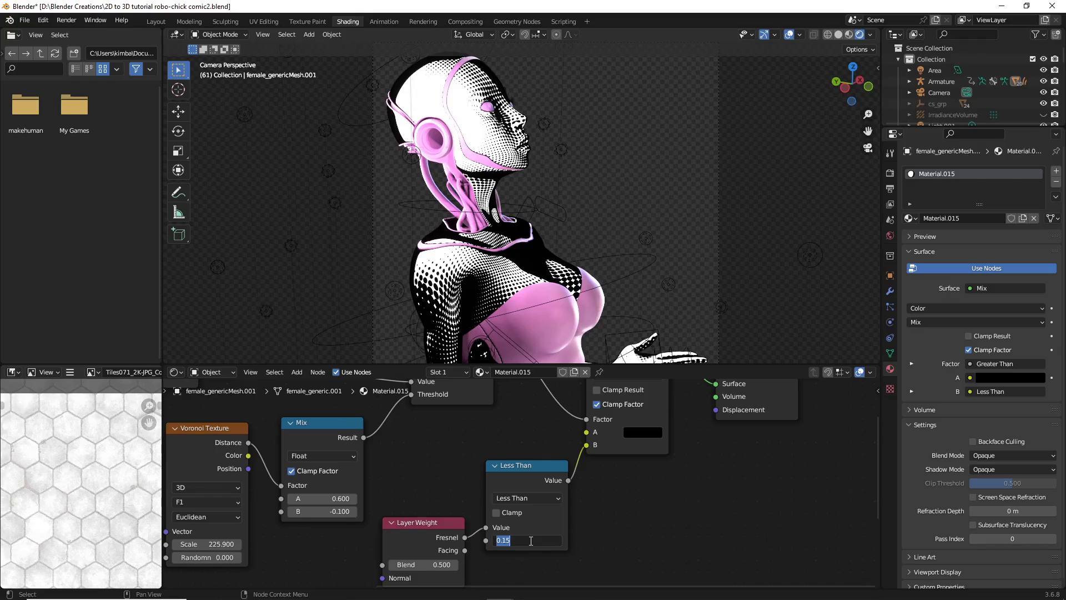
key("BackSpace")
type(".175")
key("BackSpace")
key("BackSpace")
key("BackSpace")
type("25")
key("Return")
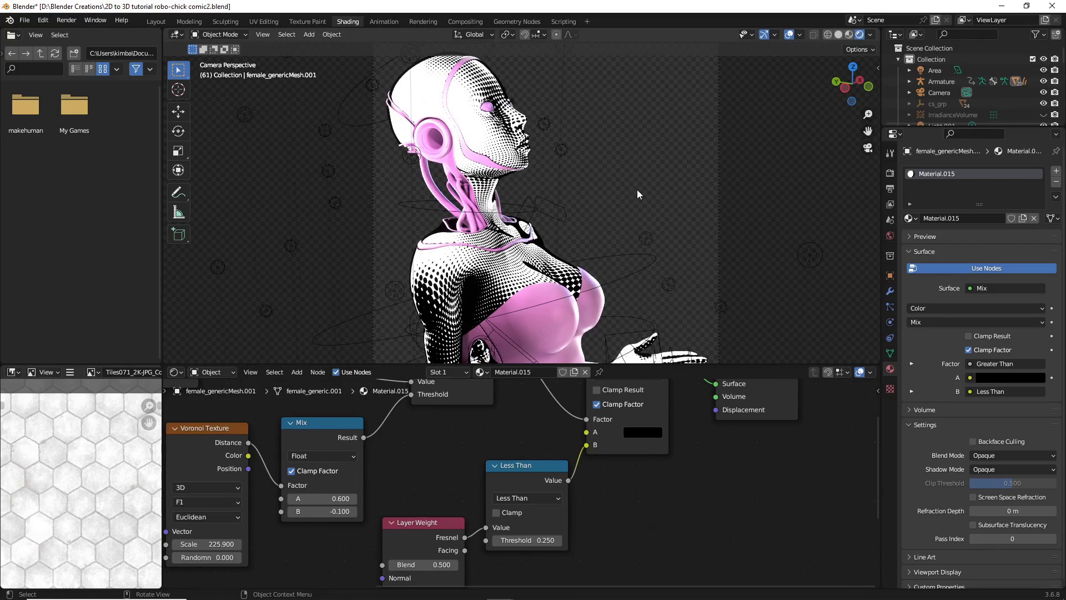
scroll(637, 191, "down", 1)
scroll(752, 477, "down", 3)
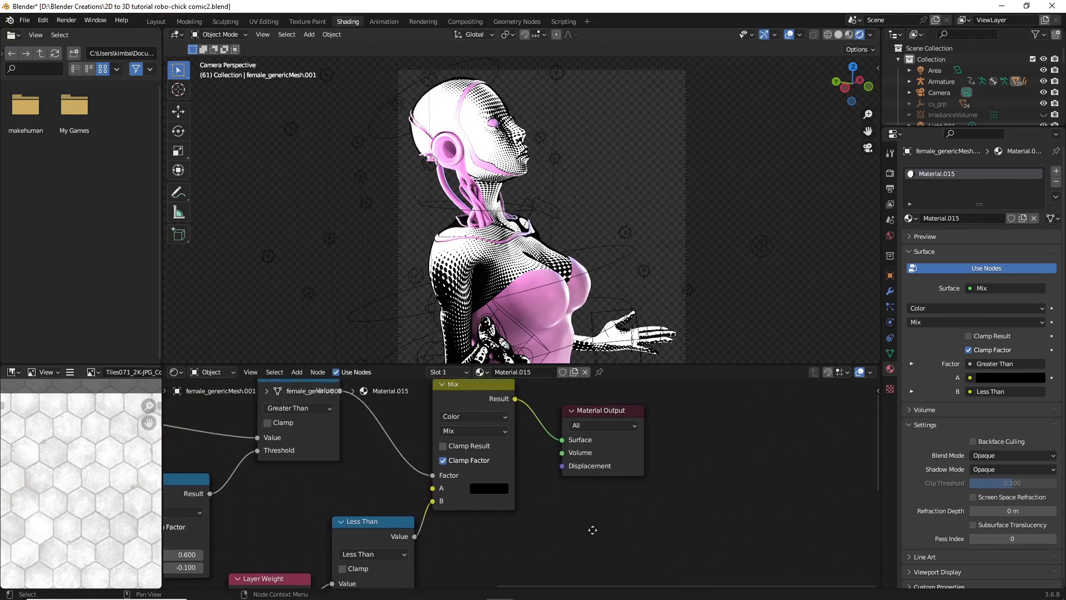
Move the Material Output node farther from the color Mix node to make room between them.
key("g")
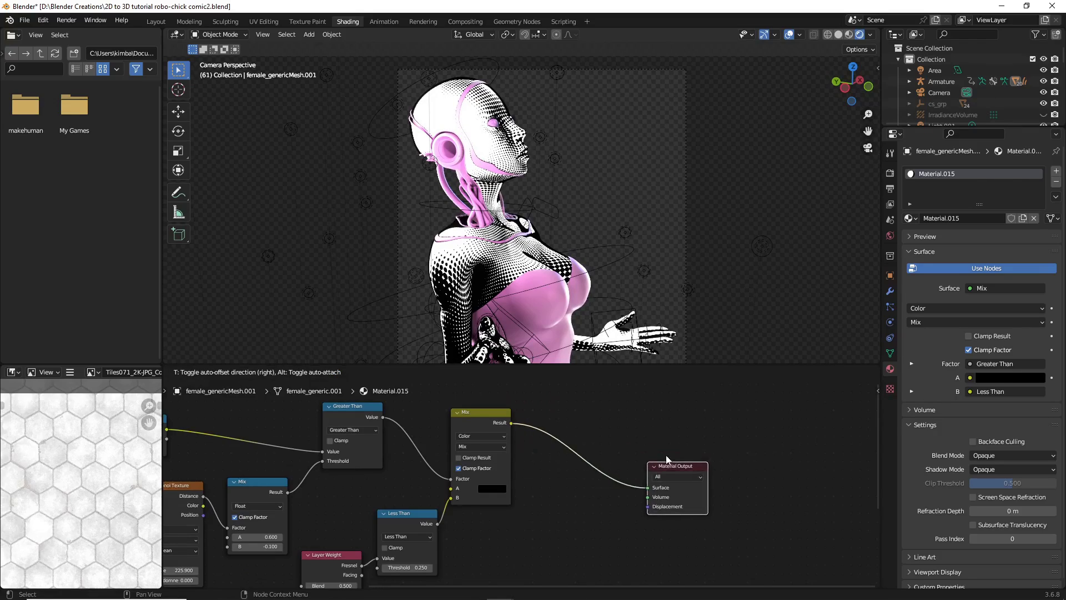
left_click(665, 455)
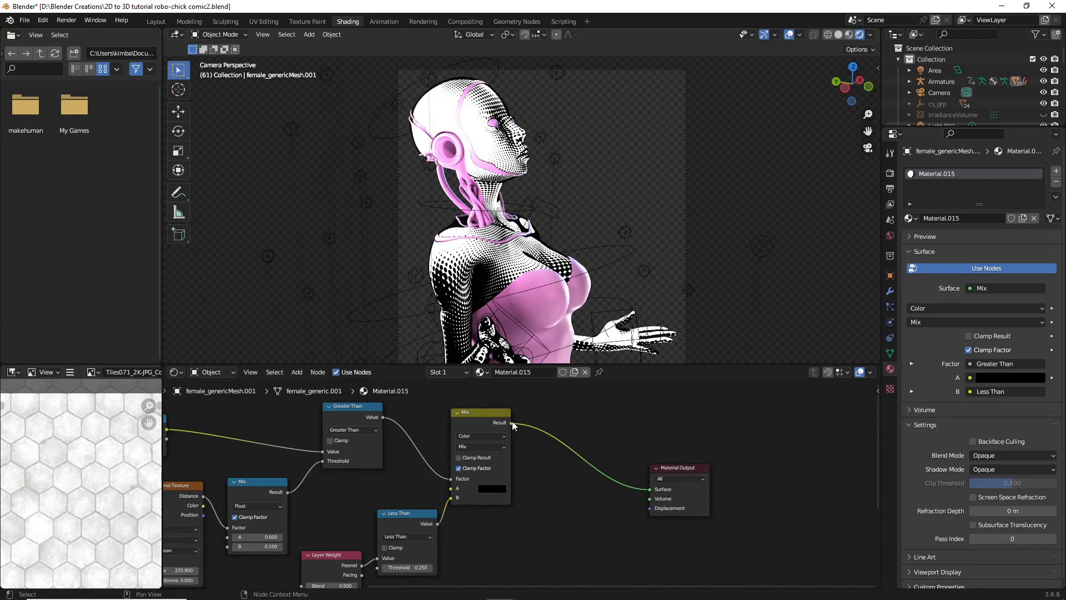
left_click(496, 420)
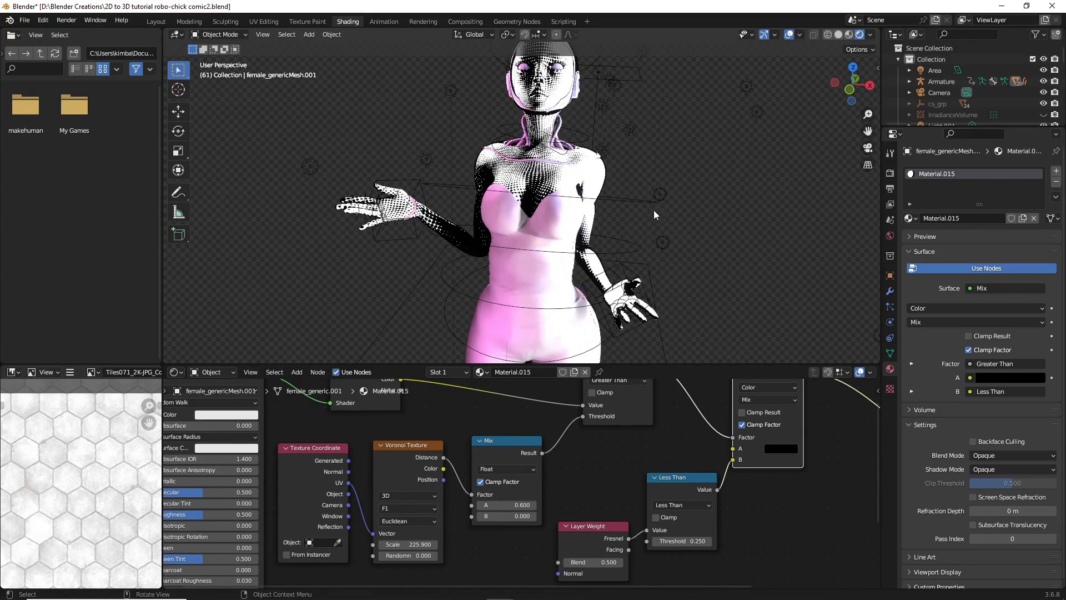
Examine the halftone dots and edge outline on the figure from the front and the side.
scroll(694, 244, "up", 3)
scroll(694, 244, "down", 5)
middle_click_drag(694, 244, 800, 172)
scroll(708, 222, "up", 4)
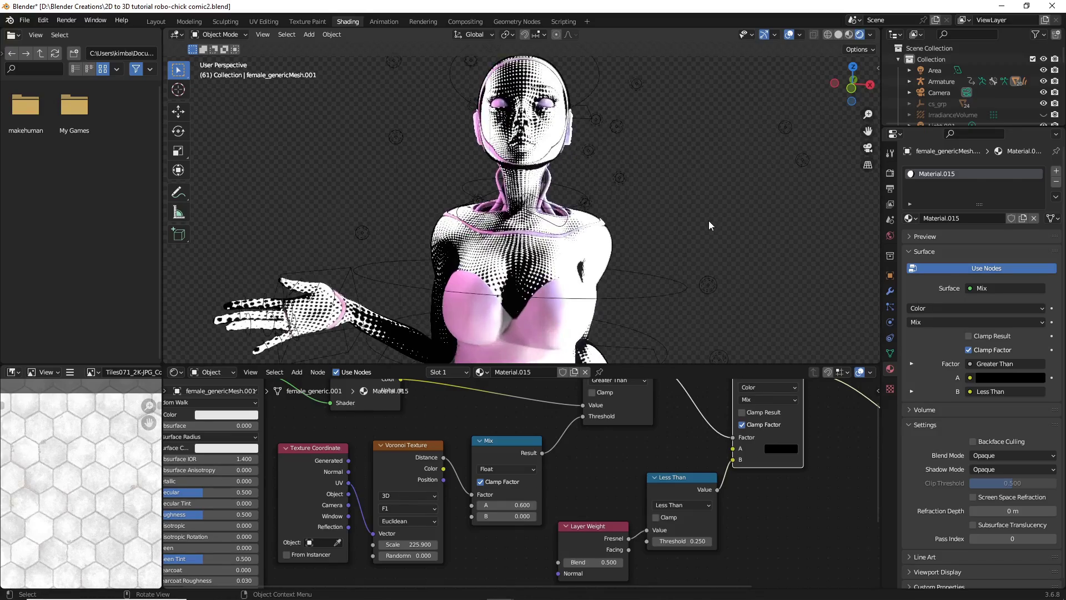
middle_click_drag(708, 221, 610, 212)
scroll(611, 214, "down", 2)
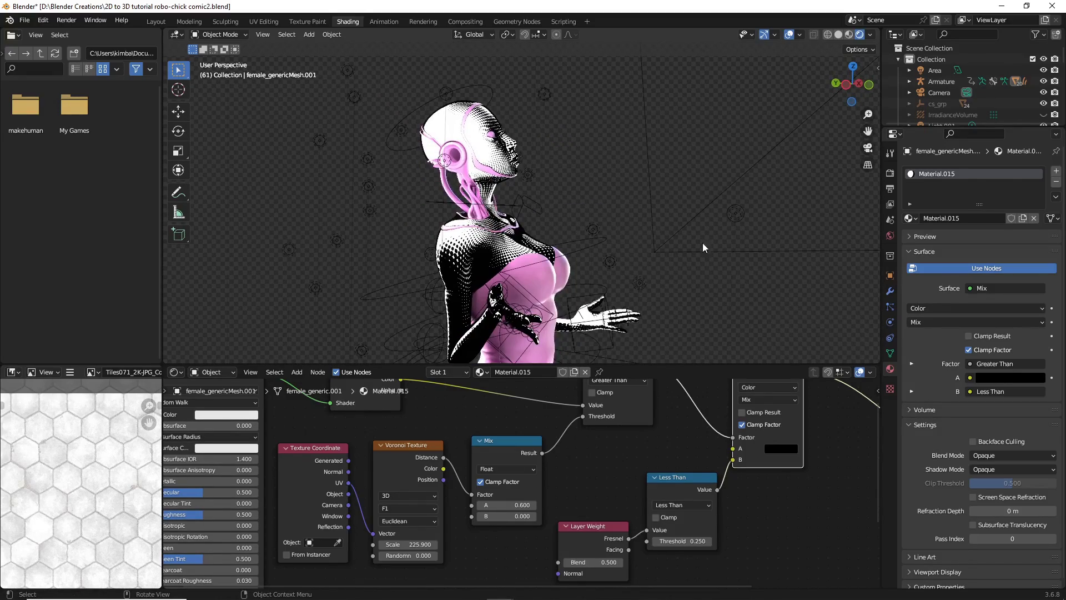
middle_click_drag(703, 247, 541, 277)
left_click(590, 161)
middle_click_drag(590, 162, 605, 207)
Reposition the 50 W pink point light beside the figure's shoulder and return to the camera view.
left_click(447, 201)
key("g")
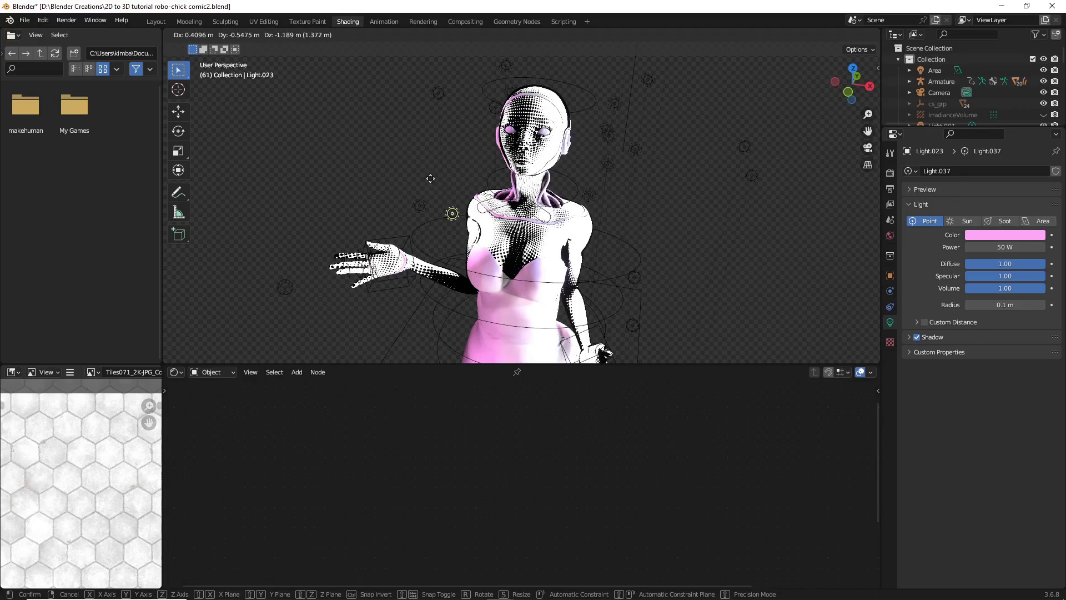
middle_click_drag(410, 150, 661, 238)
left_click(695, 120)
key("KP_0")
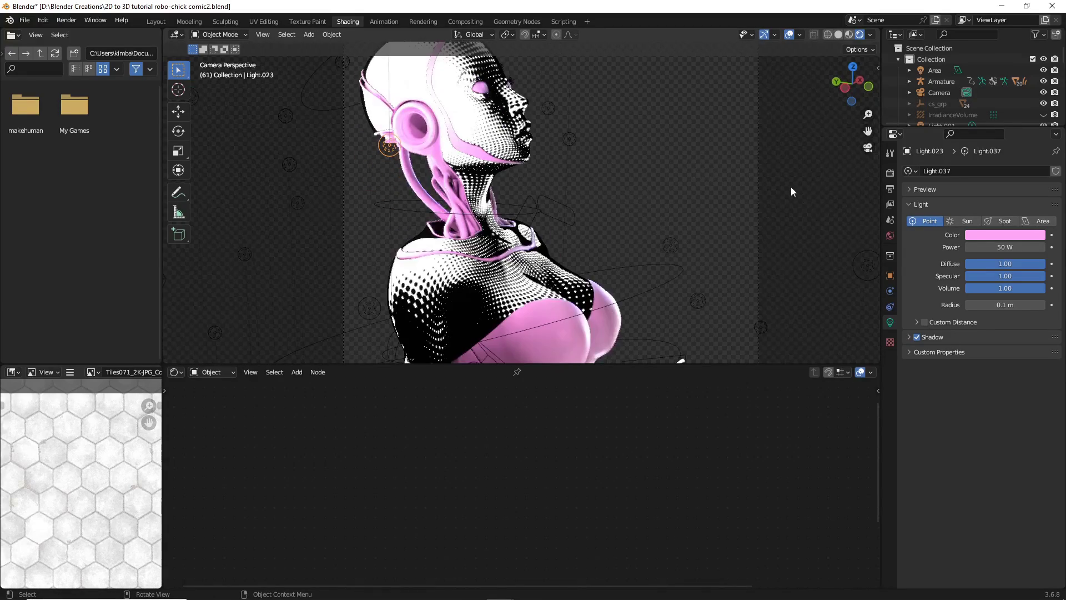
Duplicate the body material's color Mix node, insert the copy before Material Output, and feed the original's Result into the copy's Factor.
scroll(582, 238, "down", 5)
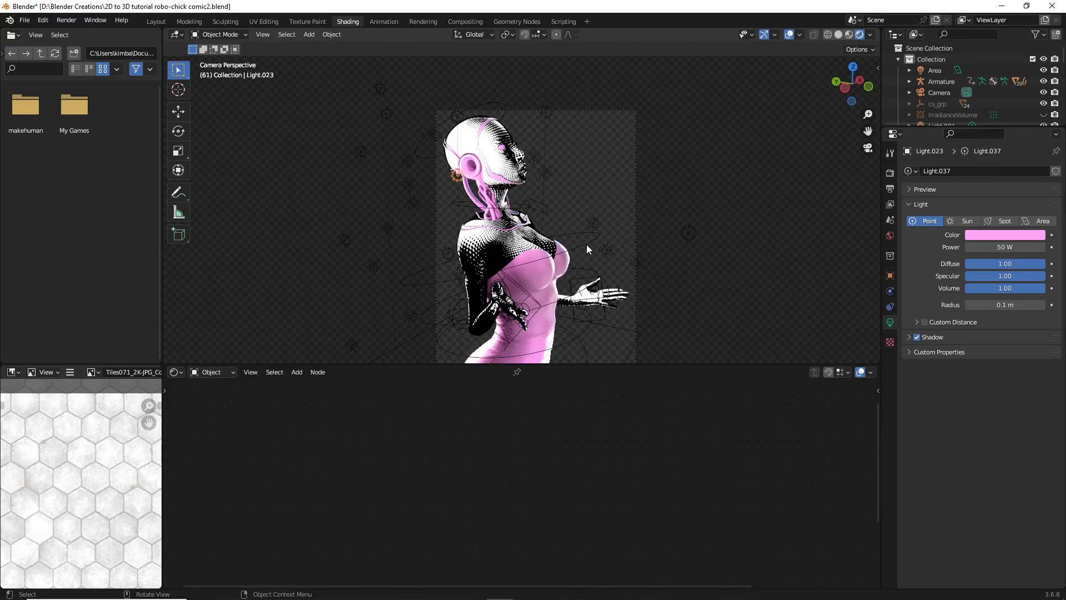
left_click(583, 244)
scroll(583, 244, "up", 2)
left_click(512, 434)
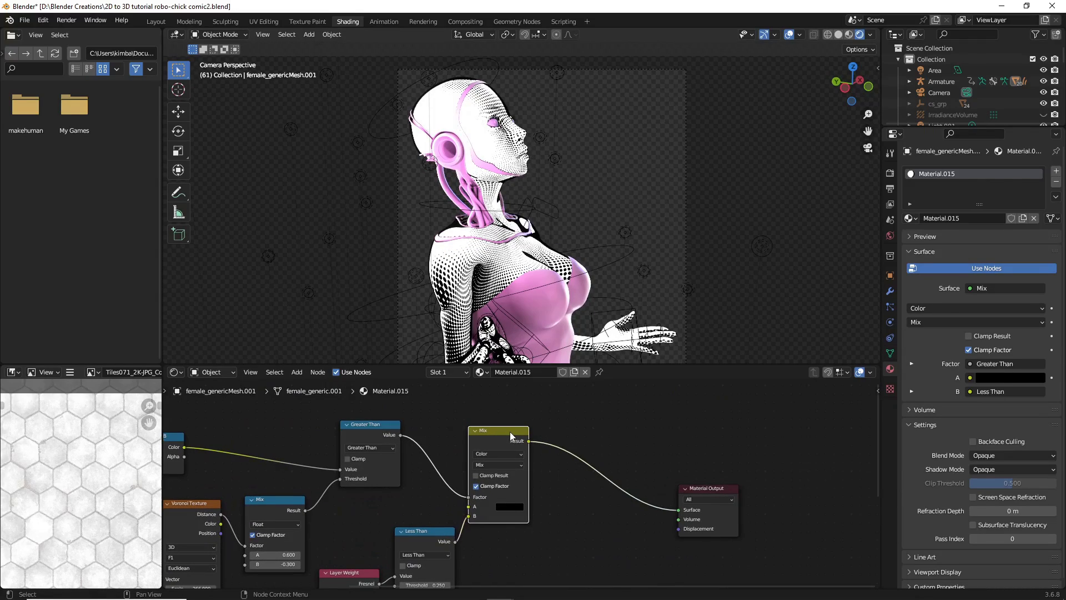
key("shift+d")
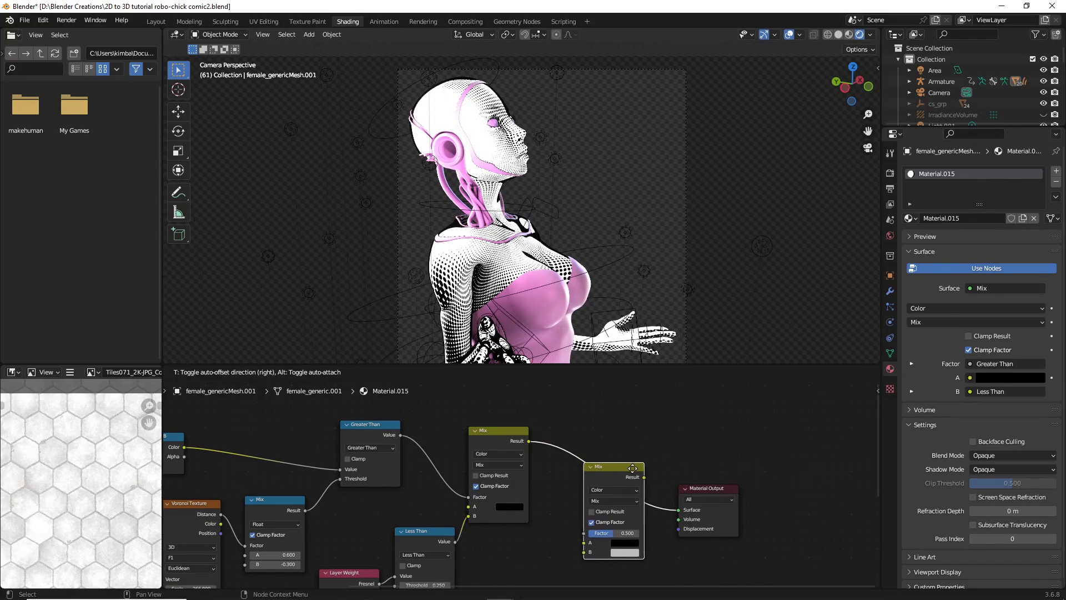
left_click(631, 466)
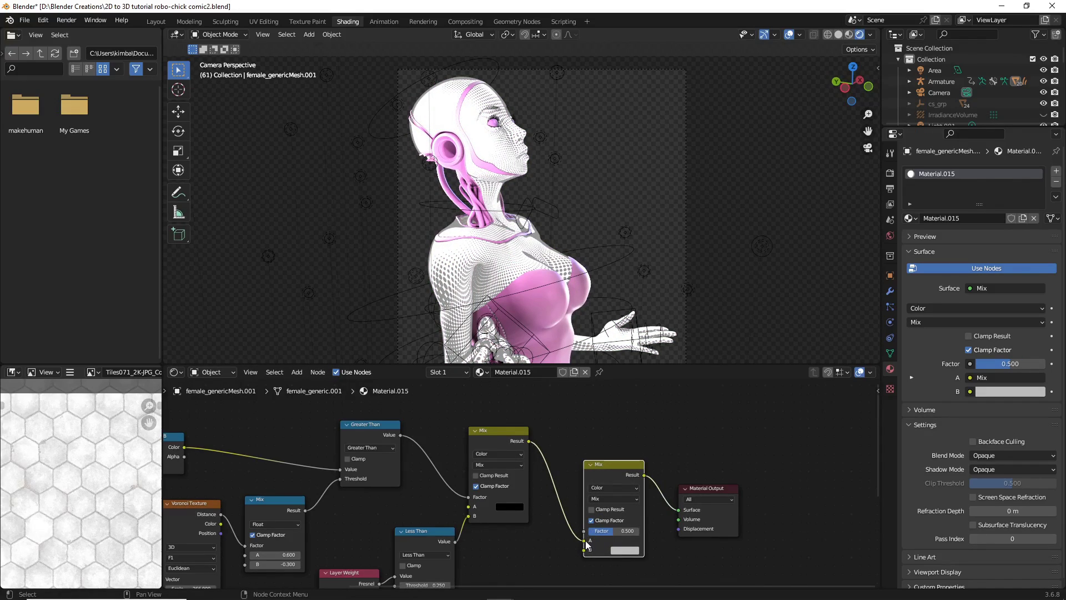
left_click_drag(585, 540, 584, 532)
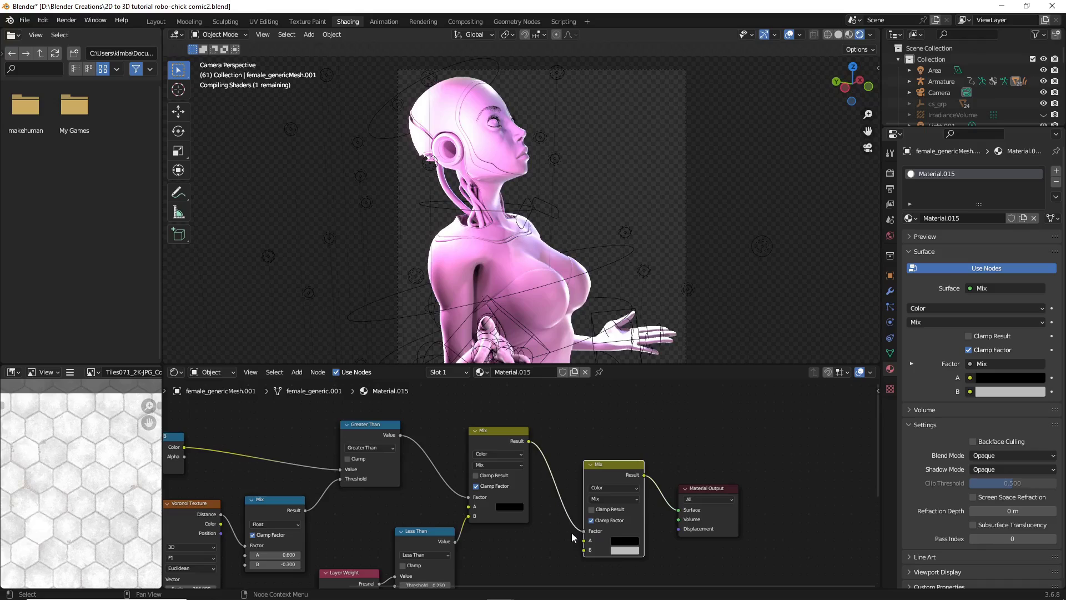
Set the new color Mix node's A color to black and its B color to a pale mint green.
scroll(571, 532, "up", 2)
left_click(656, 499)
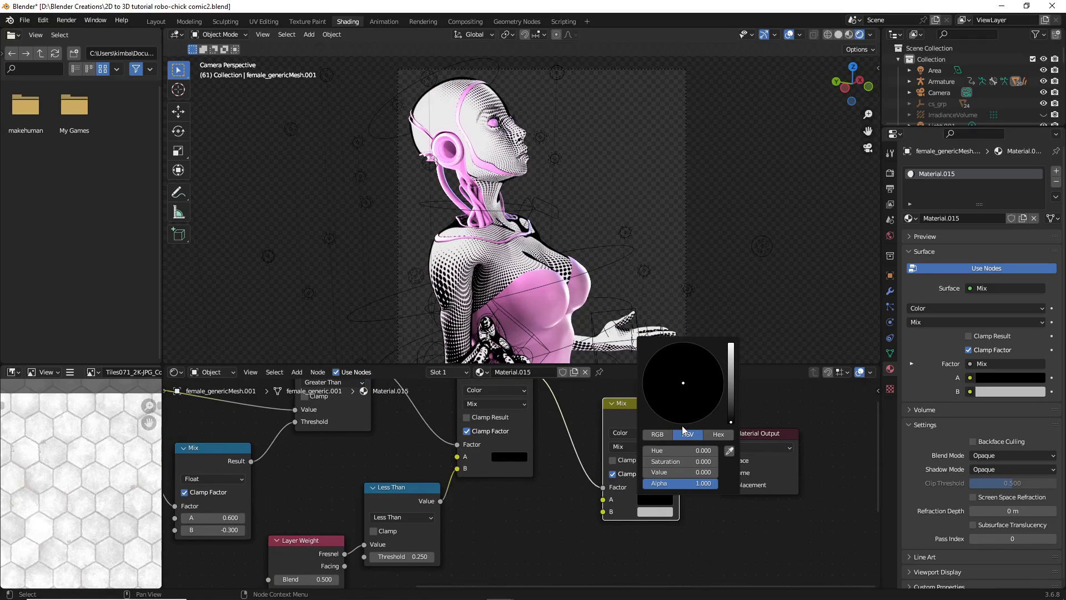
mouse_move(731, 421)
left_mouse_down()
mouse_move(731, 355)
mouse_move(730, 422)
left_mouse_up()
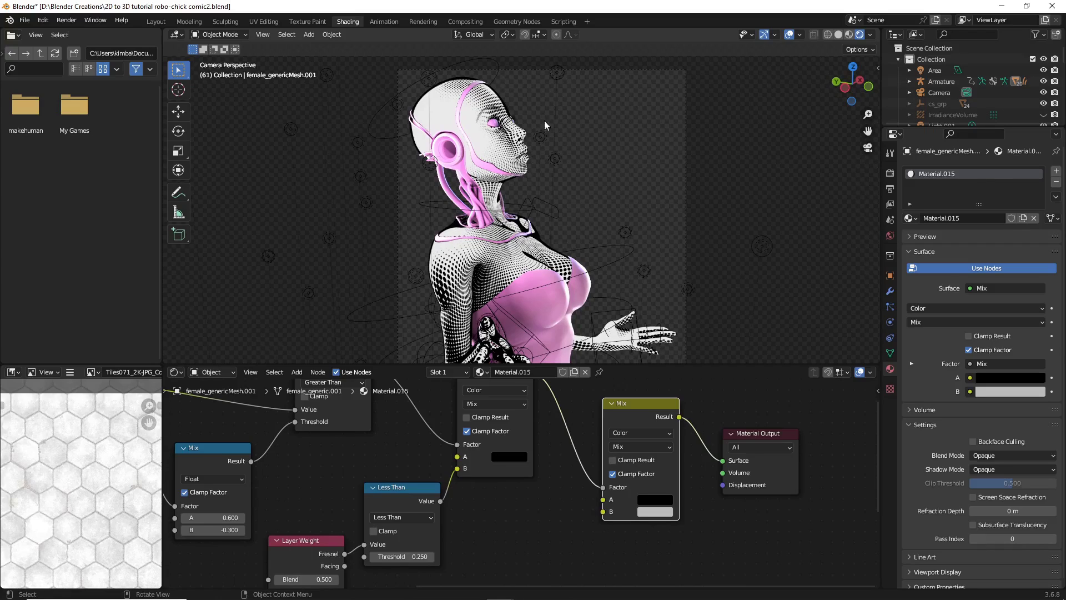
left_click(667, 500)
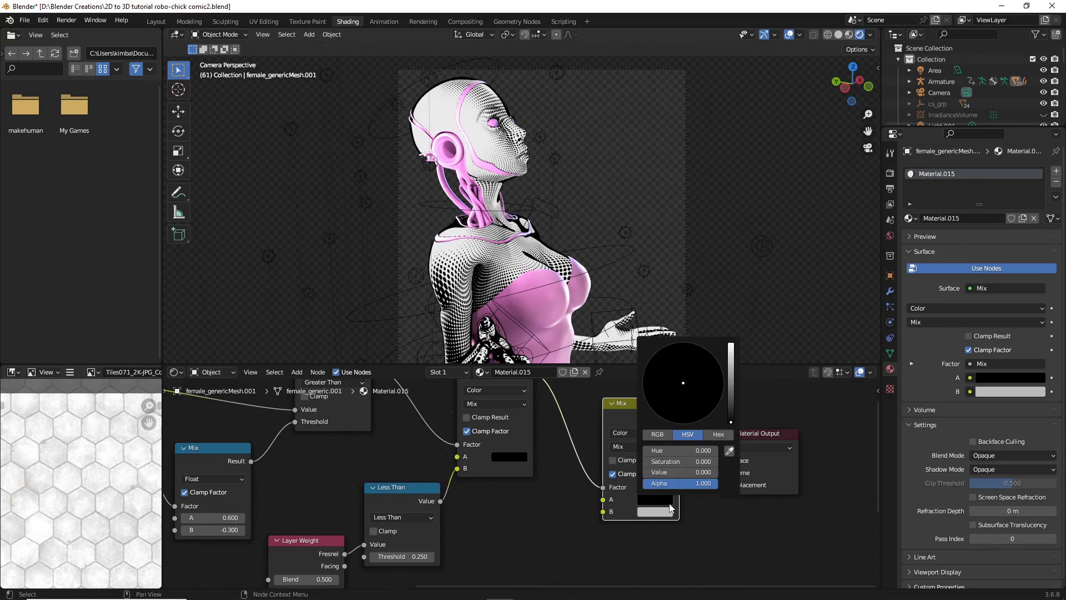
mouse_move(732, 385)
left_mouse_down()
mouse_move(734, 346)
mouse_move(731, 417)
left_mouse_up()
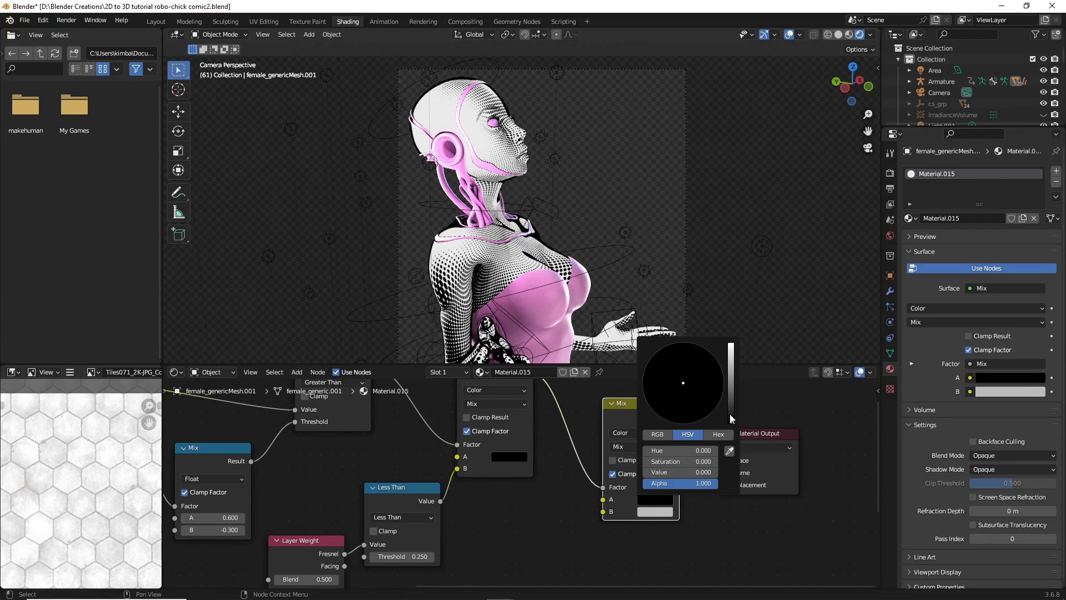
left_click(649, 511)
left_click_drag(693, 417, 682, 393)
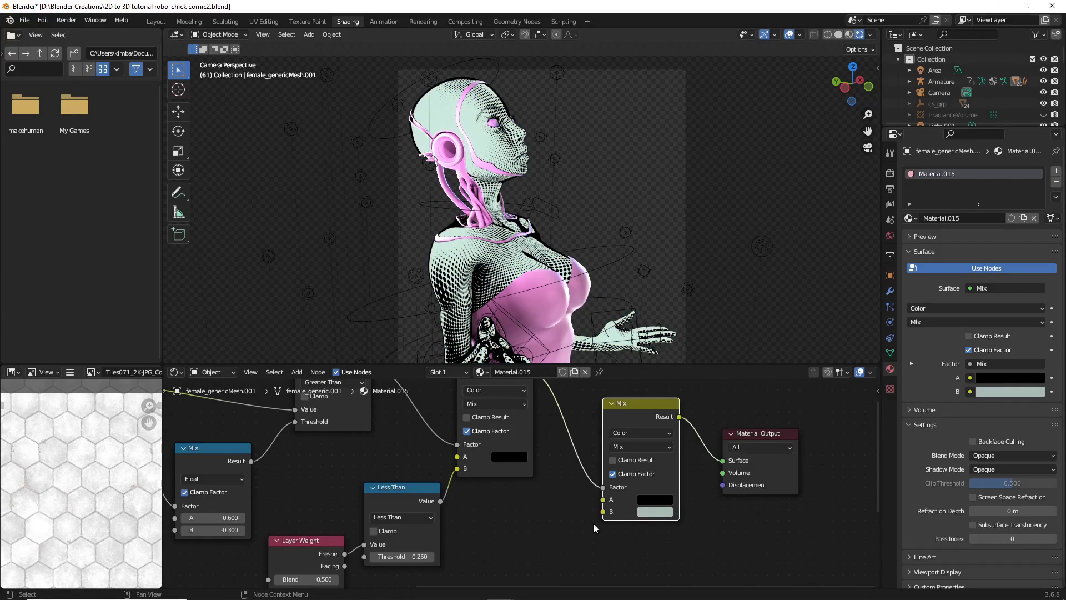
Duplicate the Layer Weight and Less Than nodes together and place the copies below the originals.
middle_click_drag(574, 529, 577, 485)
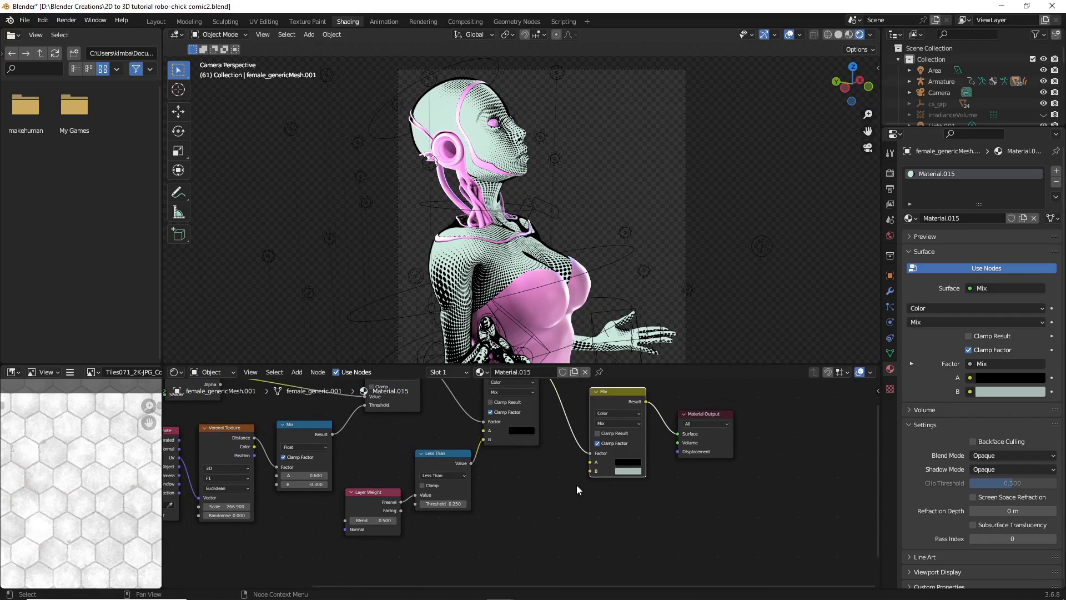
scroll(577, 485, "down", 3)
left_click_drag(425, 531, 515, 437)
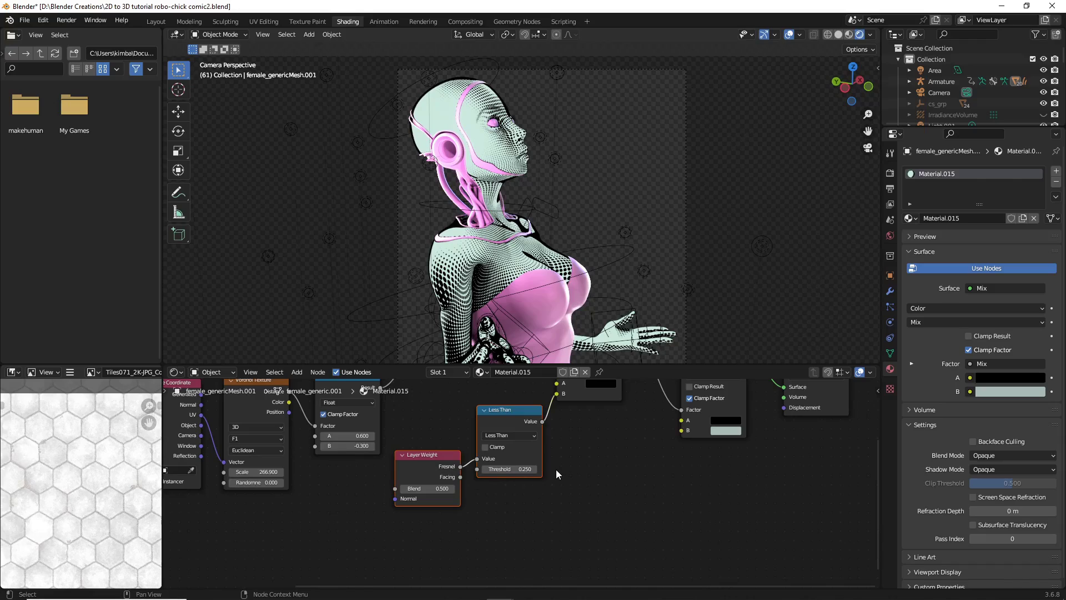
key("shift+d")
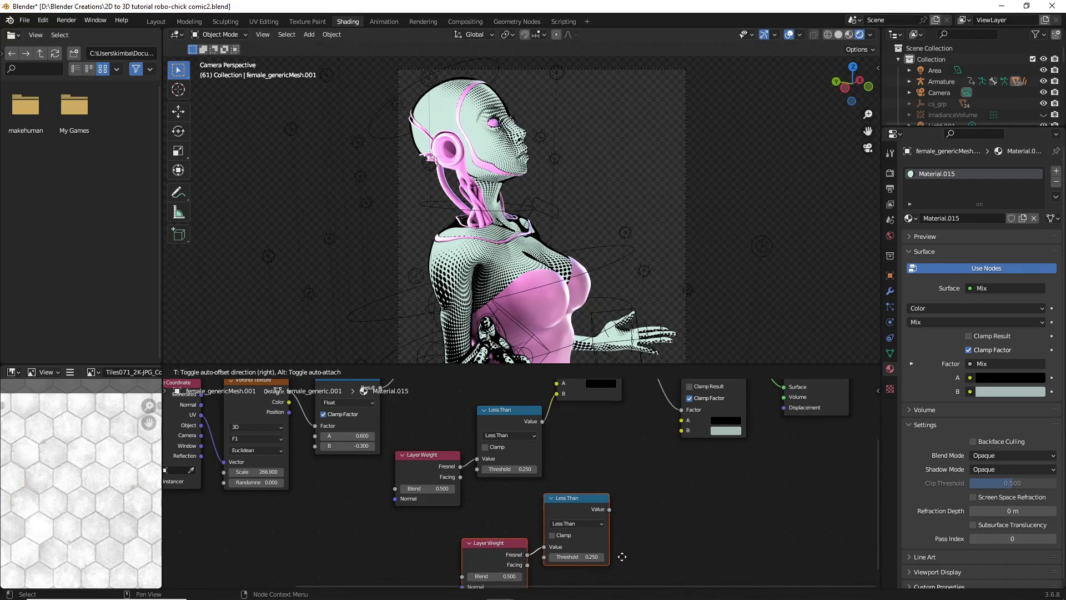
left_click(651, 567)
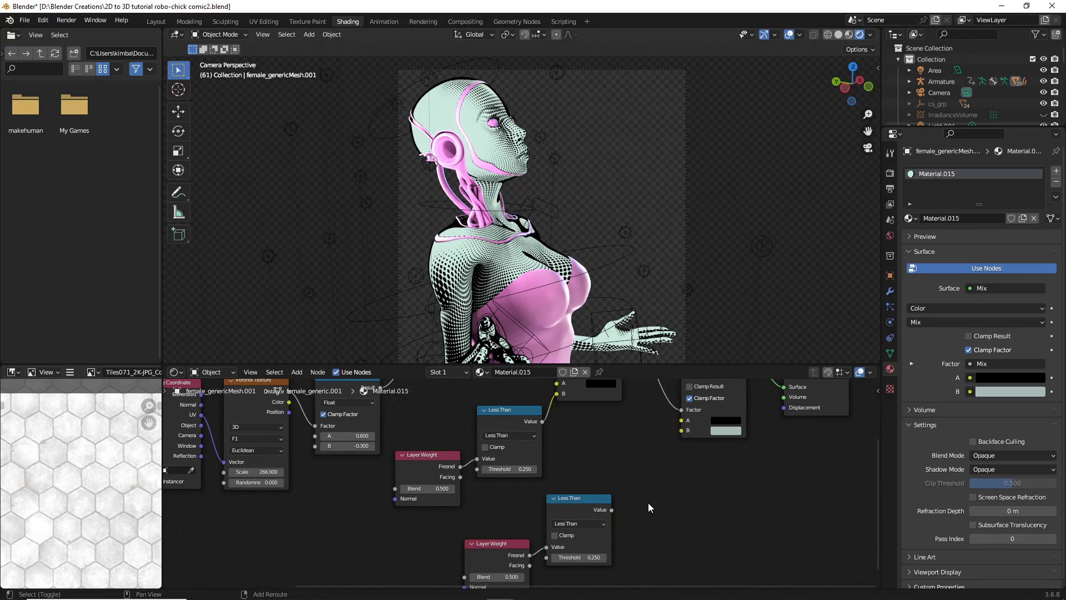
Add a Color Ramp node beside the duplicated Less Than node.
key("shift+a")
left_click(641, 470)
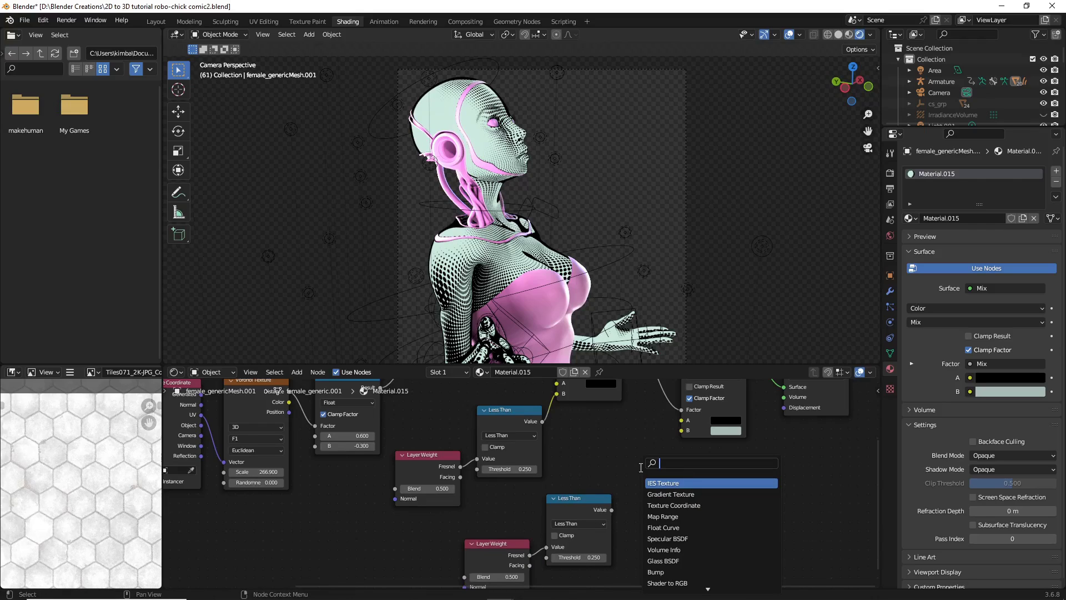
type("ramp")
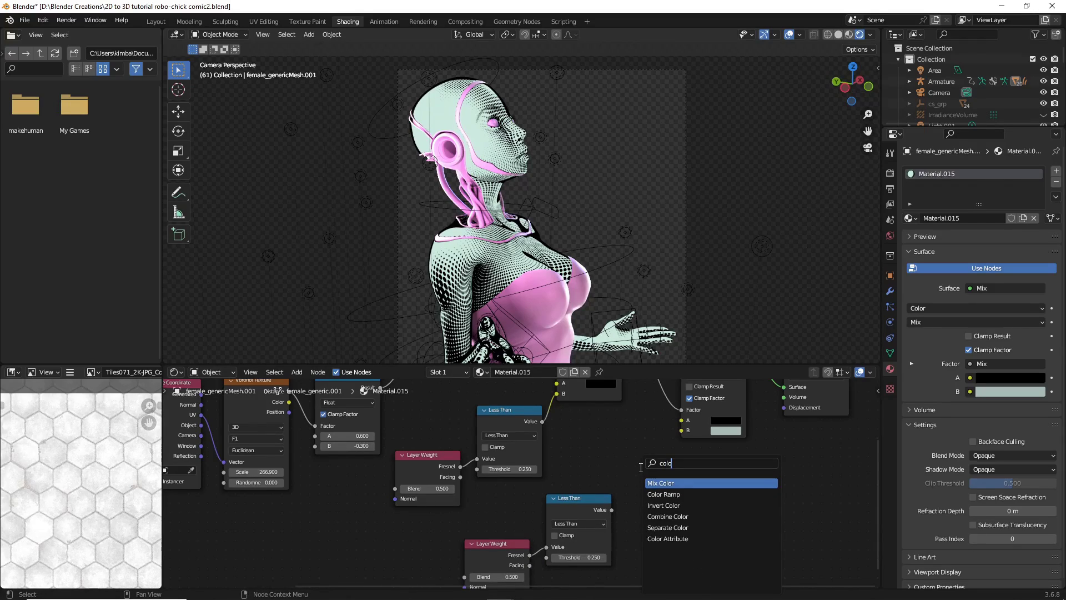
key("Return")
Move the duplicated Layer Weight and Less Than pair lower and place the Color Ramp close to them, below the color Mix nodes.
left_click(521, 545)
left_click(568, 538, "shift")
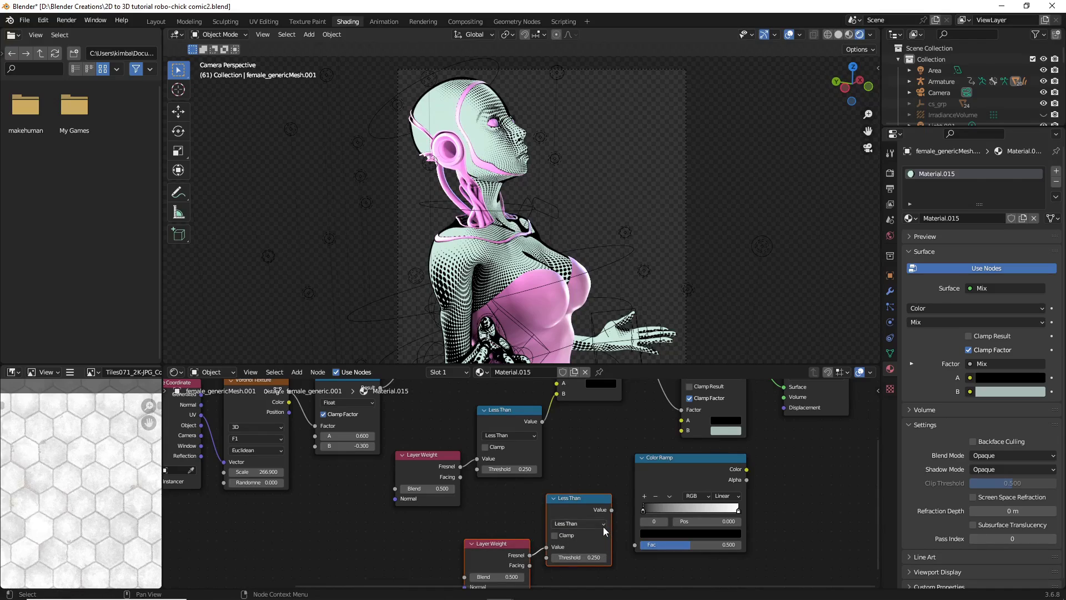
key("g")
left_click(522, 570)
left_click_drag(695, 481, 641, 490)
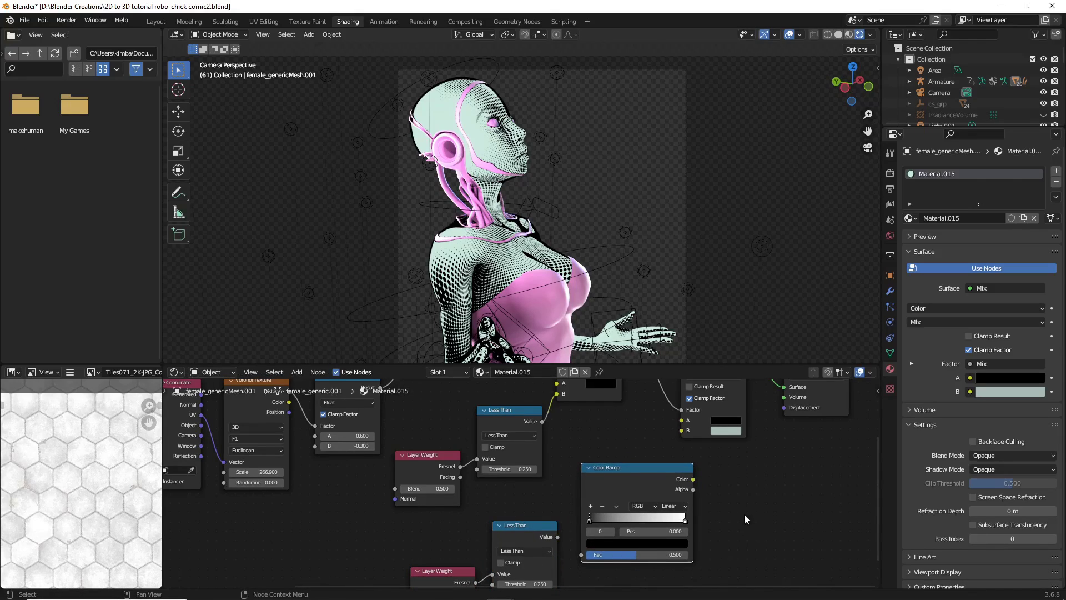
Feed the duplicated Less Than value into the Color Ramp and connect the ramp's color to the final Mix node's B input.
middle_click_drag(733, 526, 698, 495)
left_click_drag(521, 505, 547, 523)
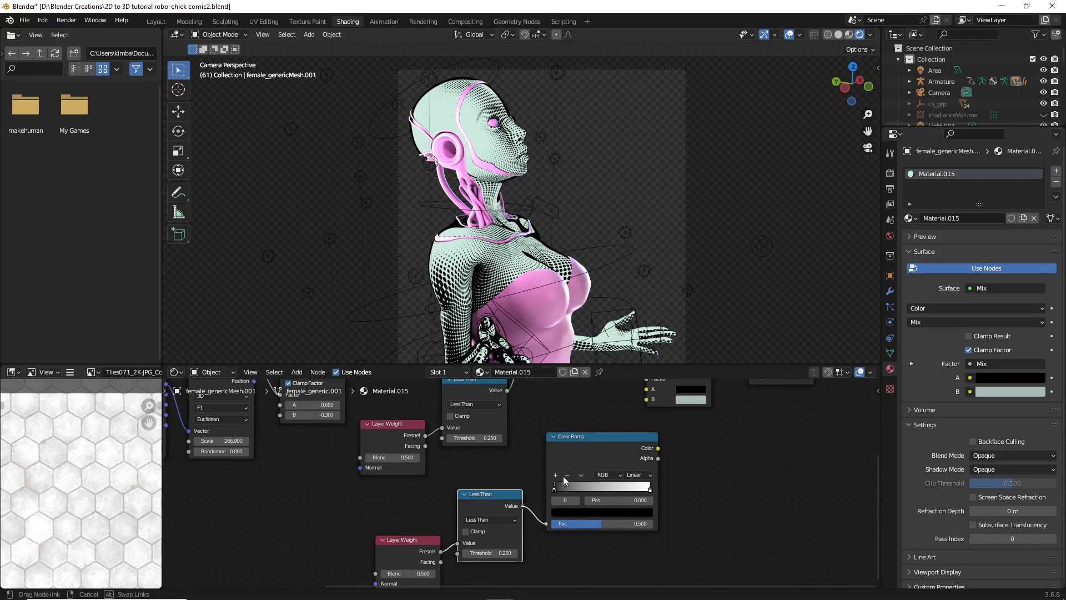
left_click_drag(592, 448, 576, 445)
left_click_drag(642, 444, 646, 400)
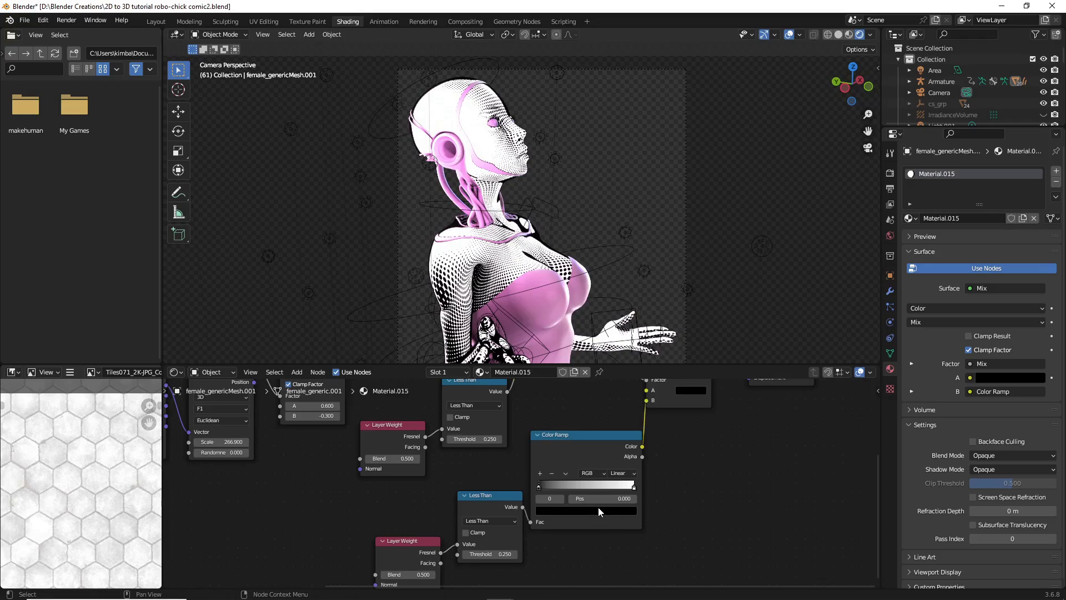
Color the ramp's end stop light violet and its start stop dark blue.
left_click(634, 486)
left_click(628, 511)
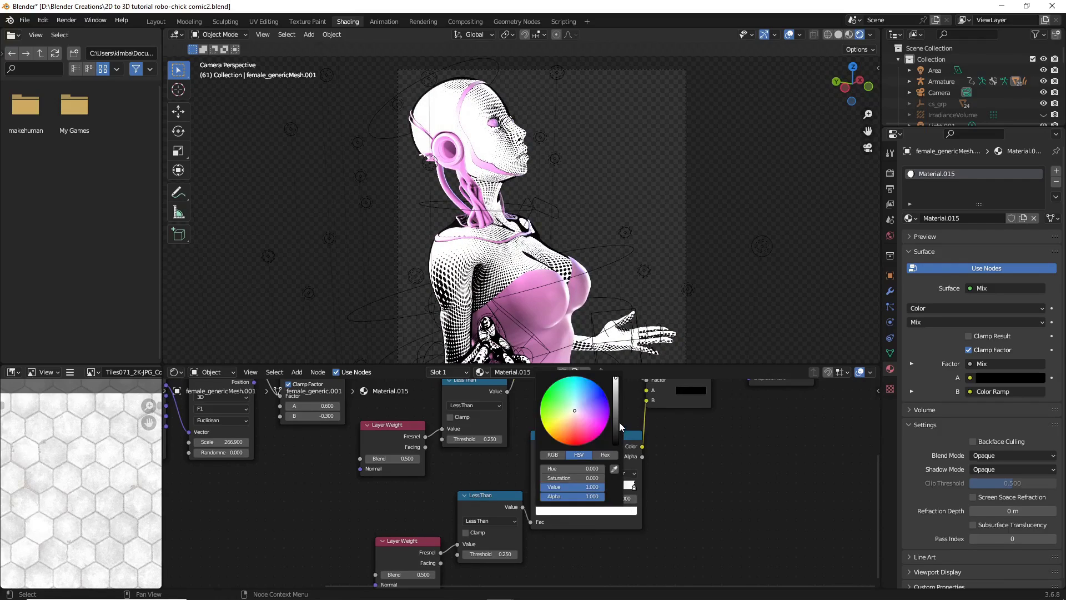
left_click_drag(591, 407, 585, 407)
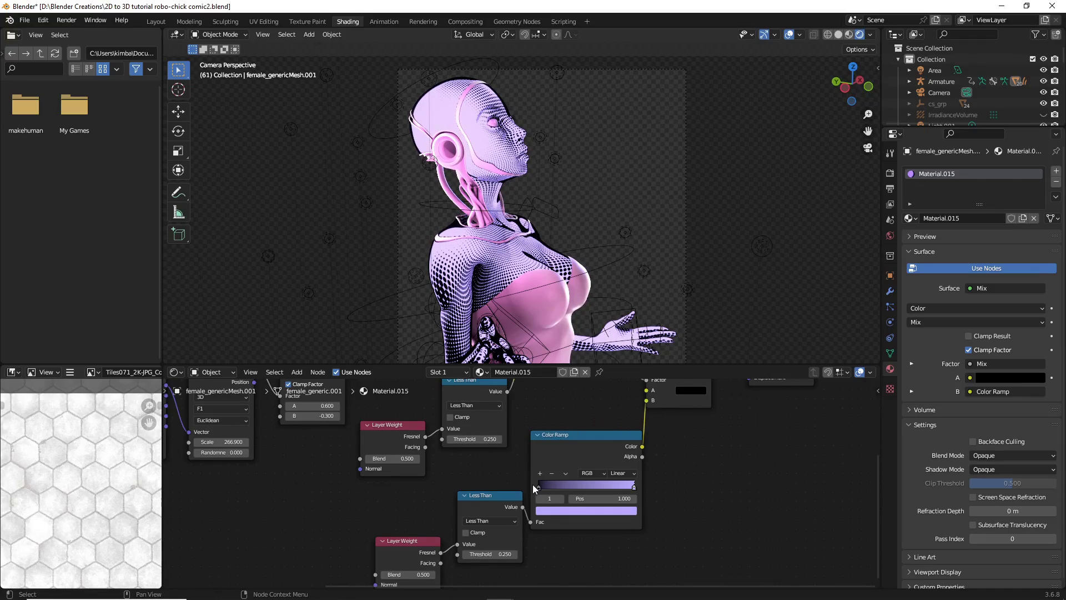
left_click(537, 487)
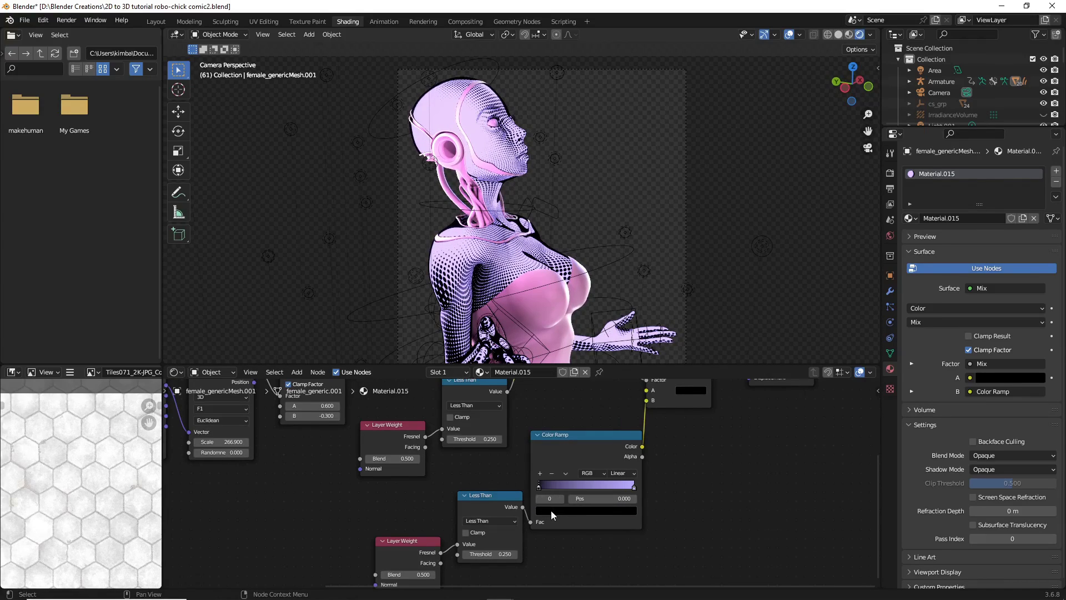
left_click(551, 510)
left_click_drag(615, 439, 616, 404)
left_click(592, 404)
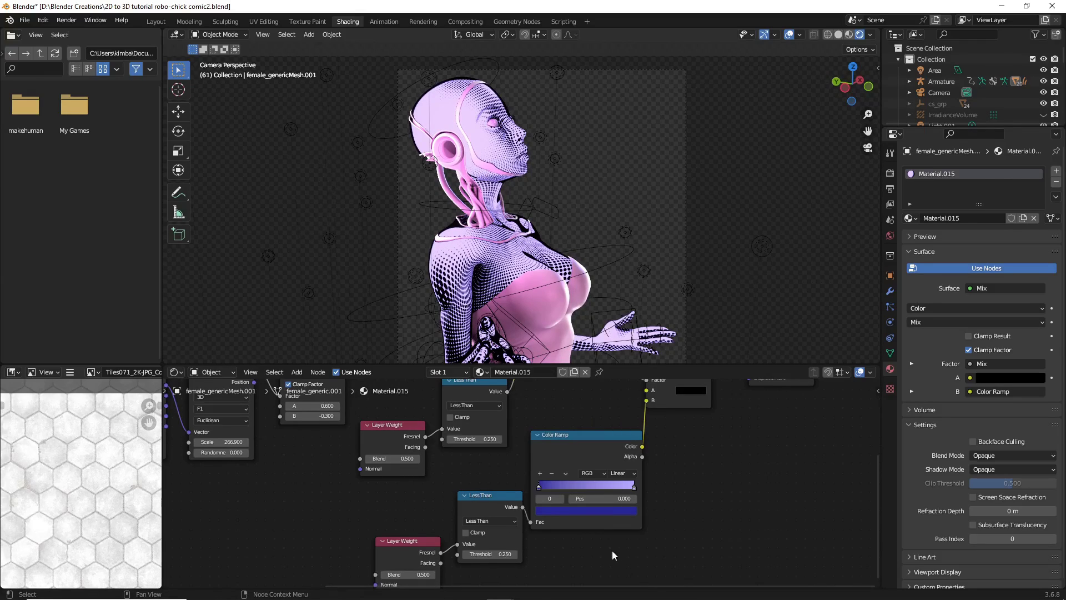
Try thresholds of 0.05, 0.125 and 0.15 on the duplicated Less Than node feeding the Color Ramp.
scroll(544, 545, "up", 3)
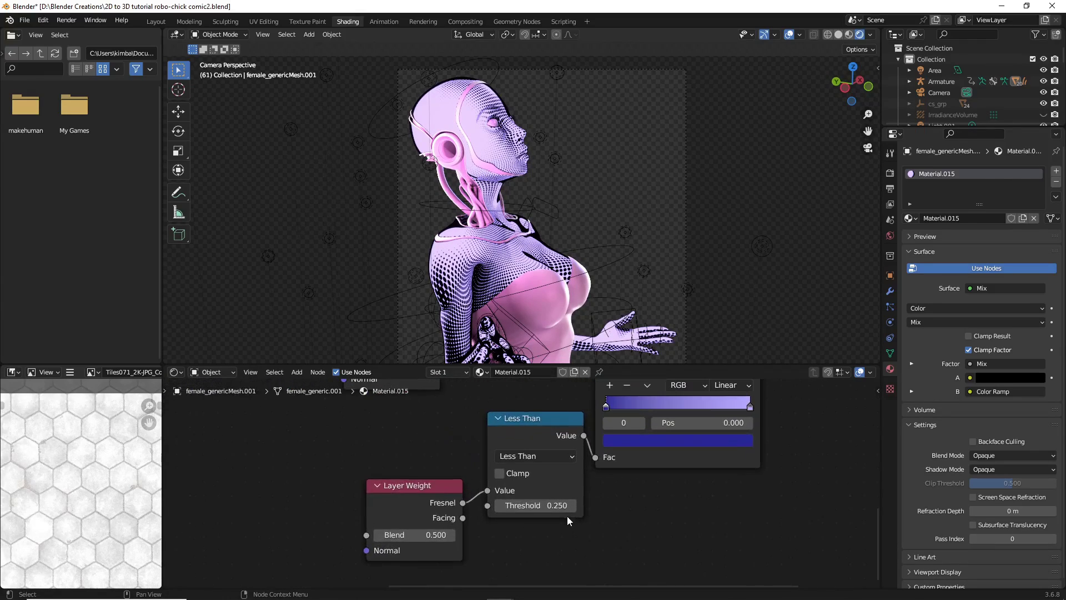
left_click(577, 508)
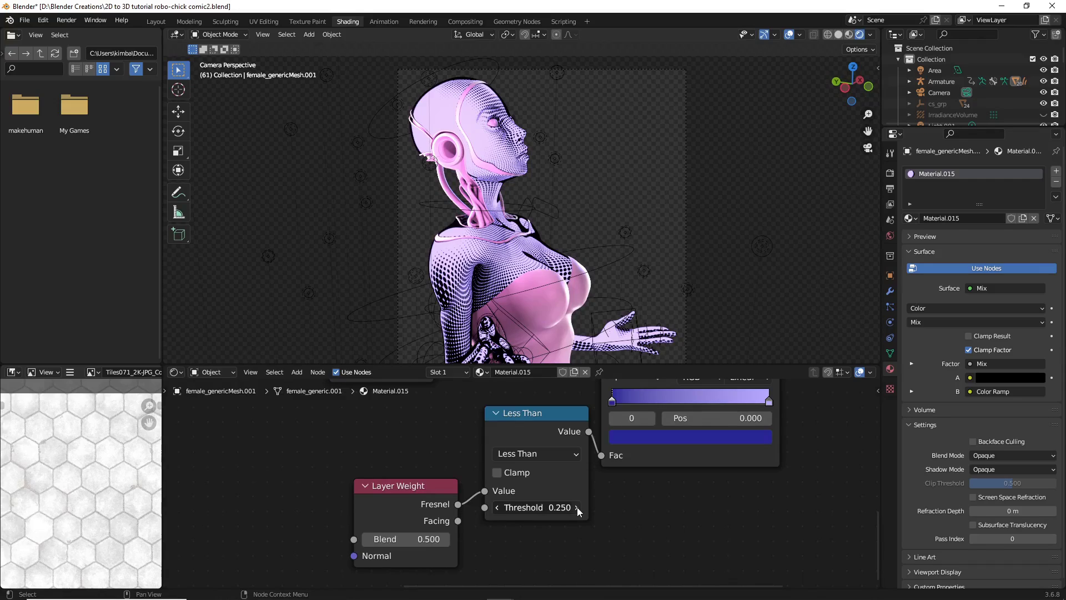
left_click(499, 507)
left_click(498, 508)
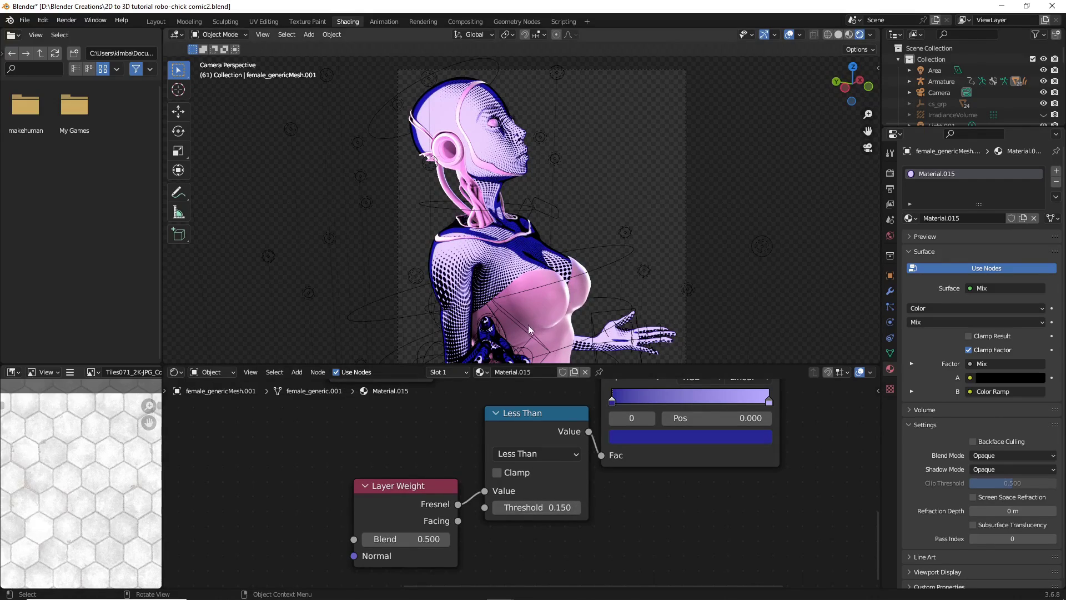
left_click(497, 508)
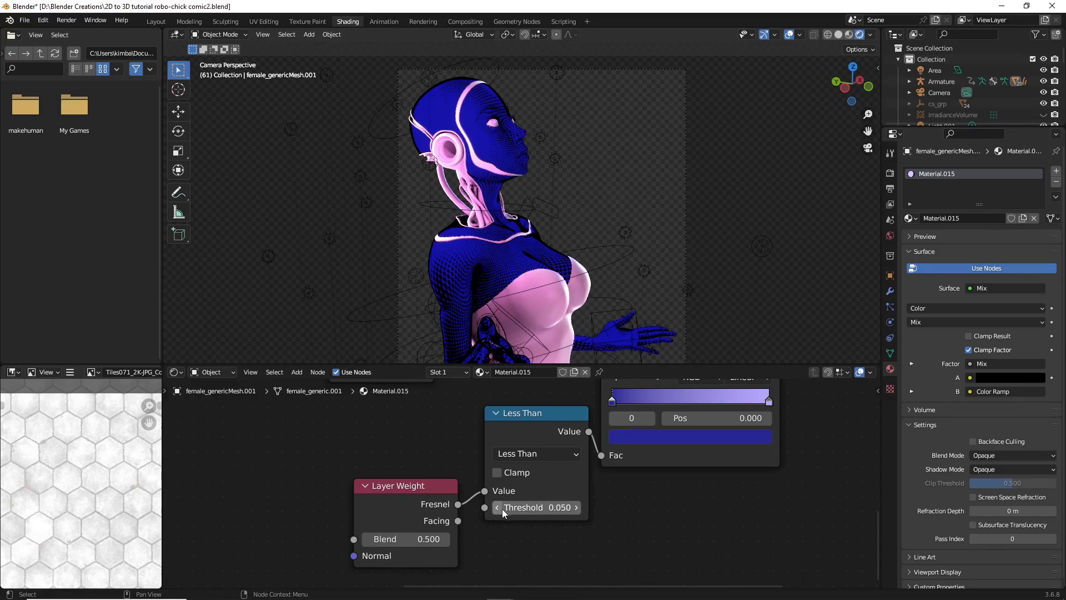
left_click(576, 508)
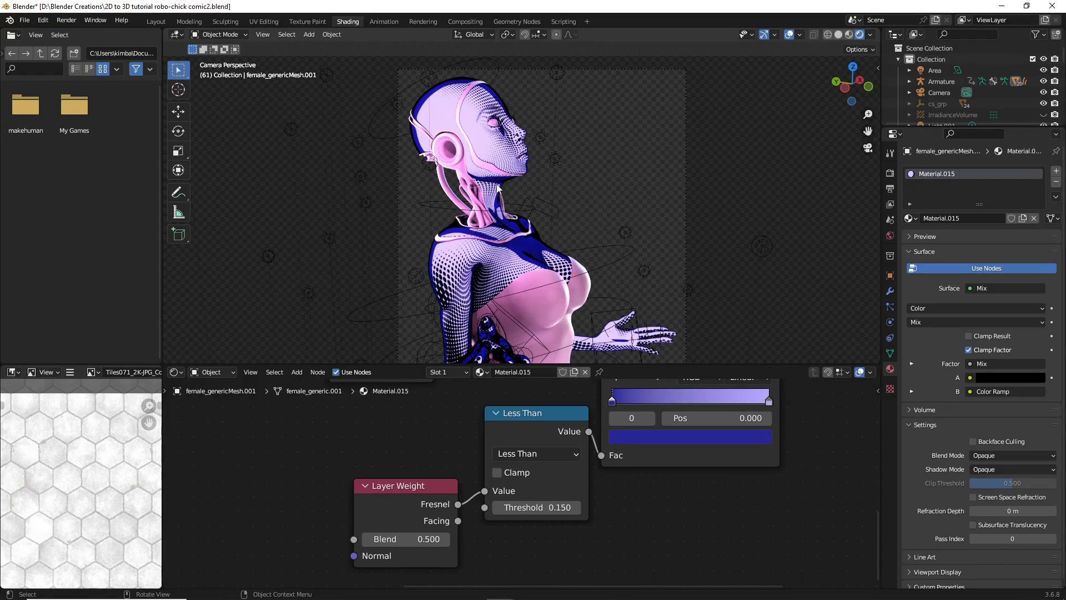
left_click(552, 507)
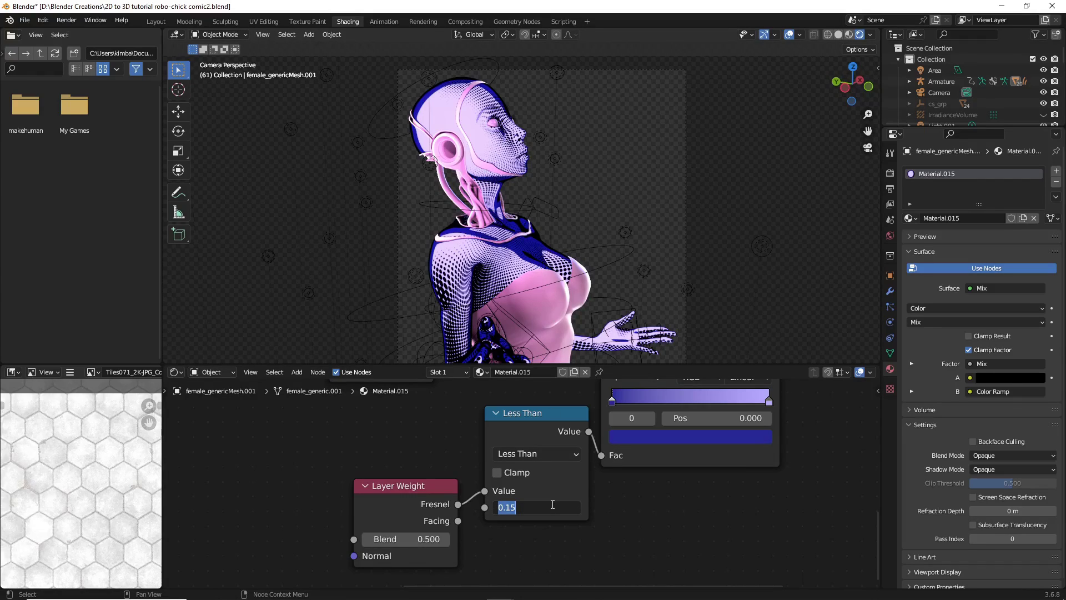
type(".125")
key("Return")
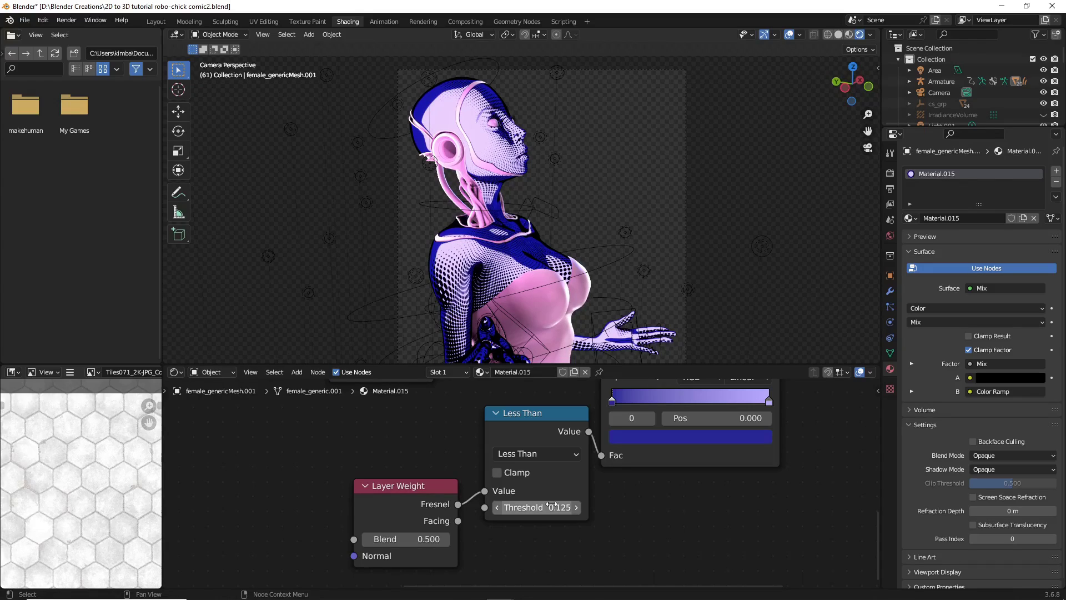
left_click(553, 506)
type(".15")
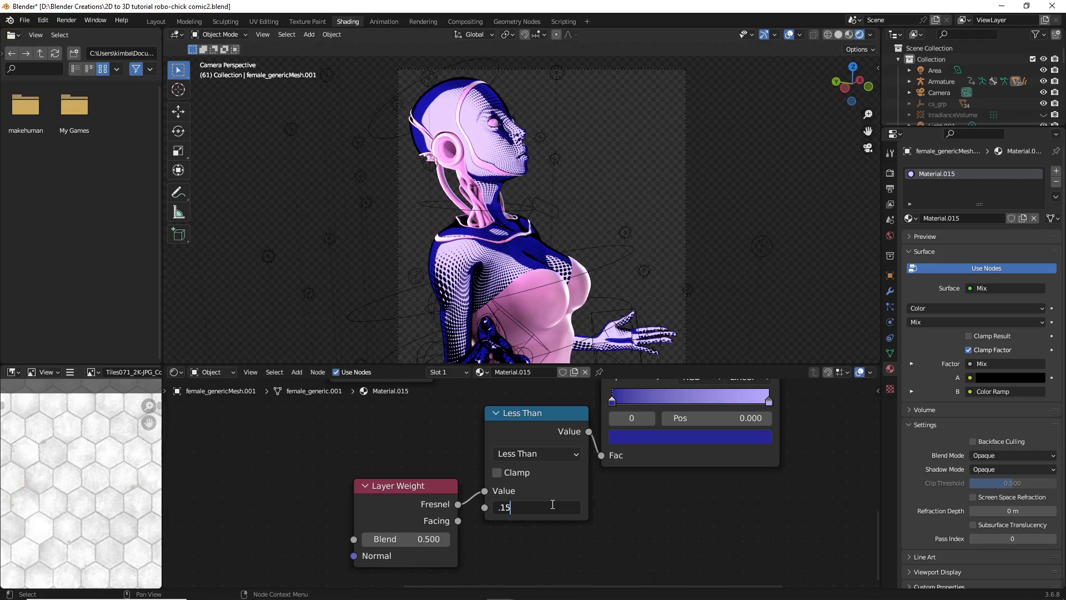
key("Return")
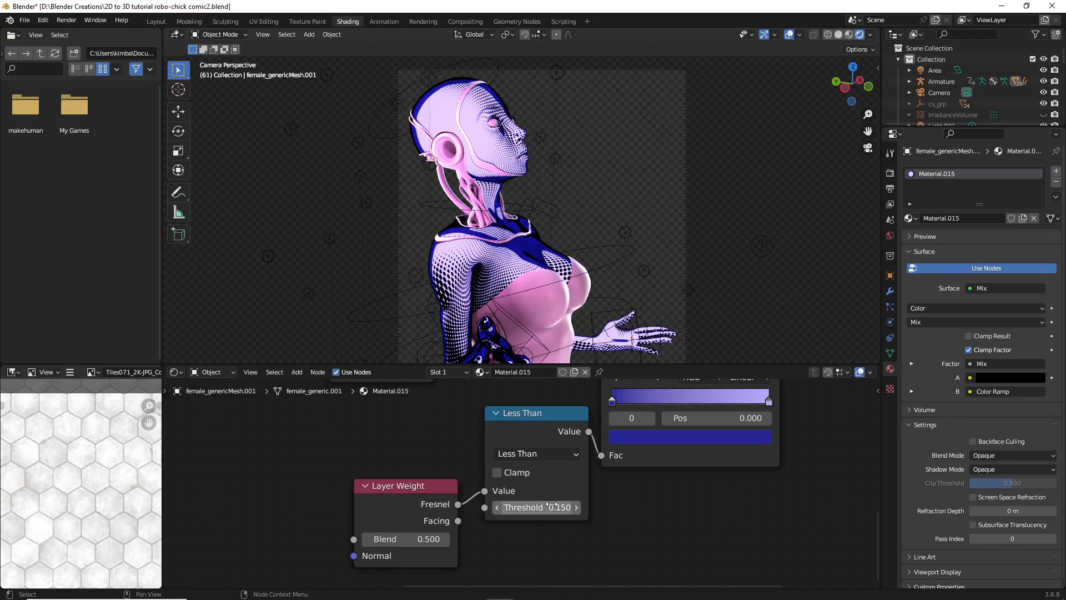
Set the threshold of the duplicated Less Than node to 0.175.
left_click(551, 506)
type(".175")
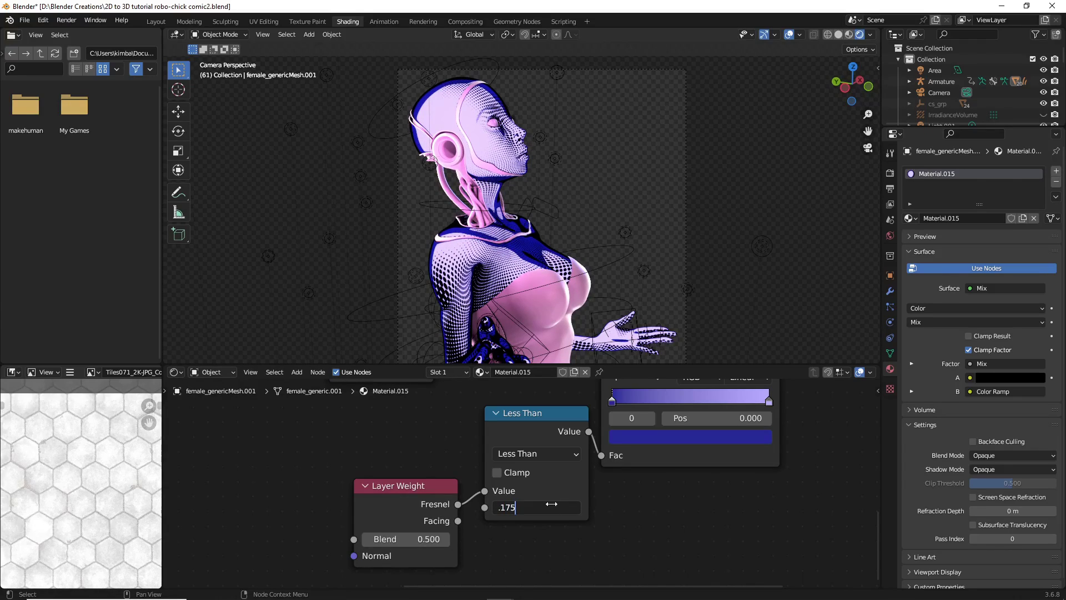
key("Return")
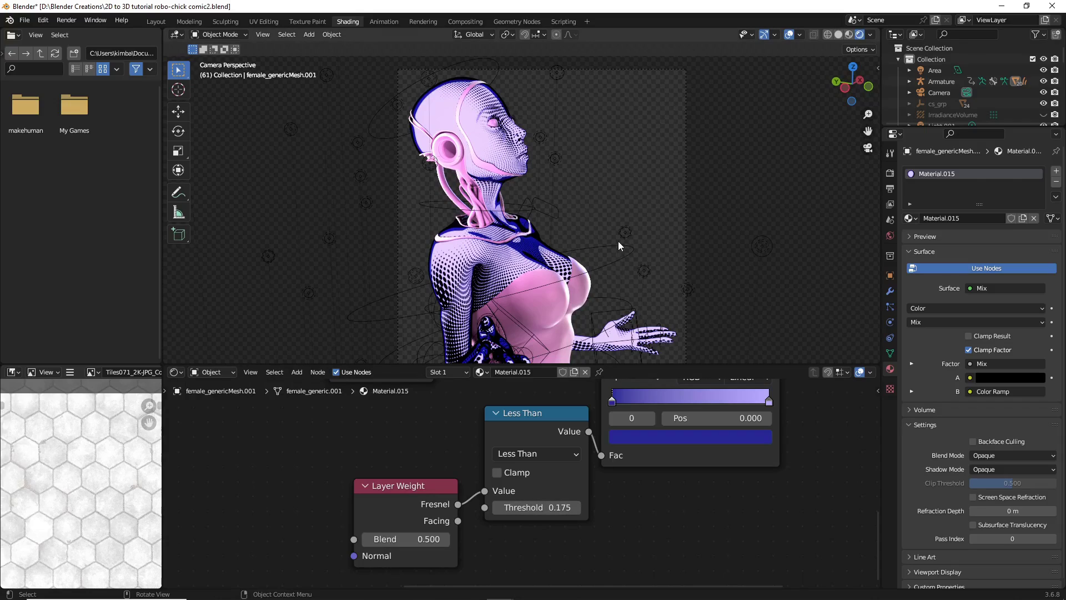
scroll(624, 248, "up", 2)
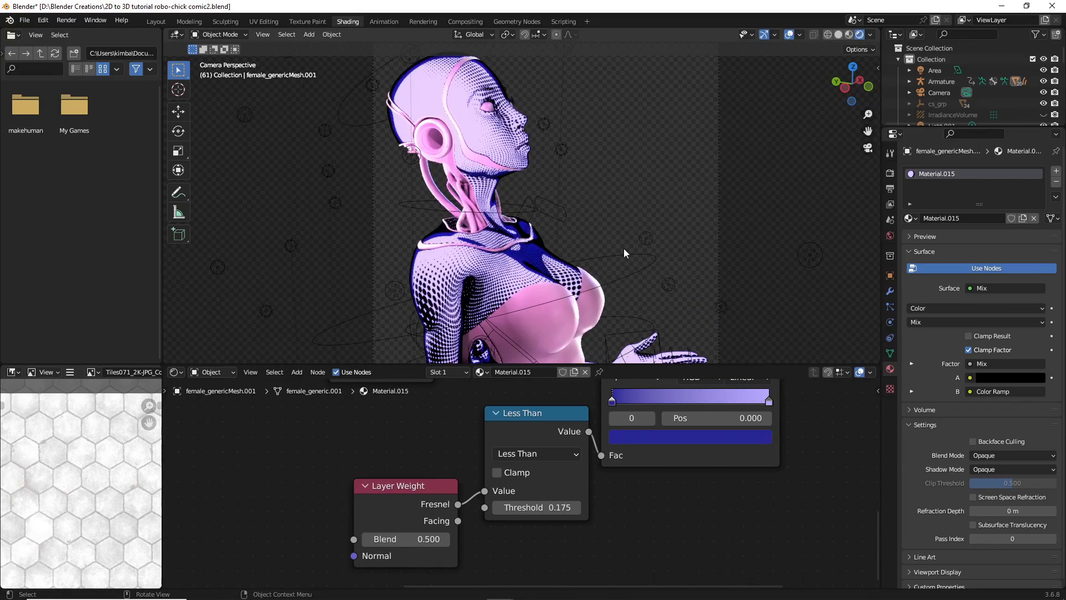
Brighten the Color Ramp's start stop to a value of 1.000 and soften it to a light blue.
left_click(651, 439)
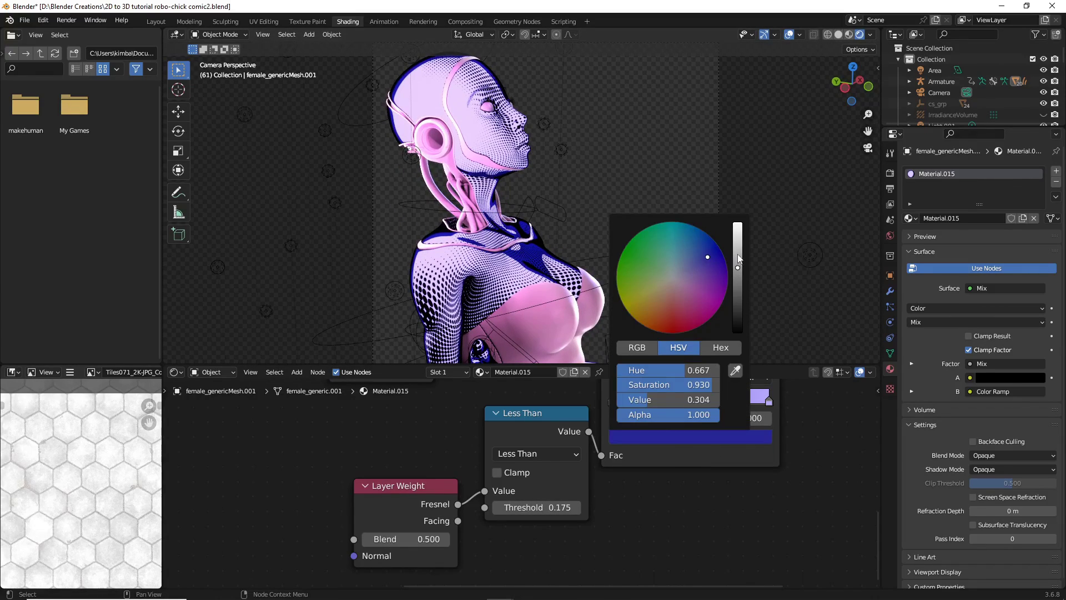
left_click_drag(666, 399, 711, 399)
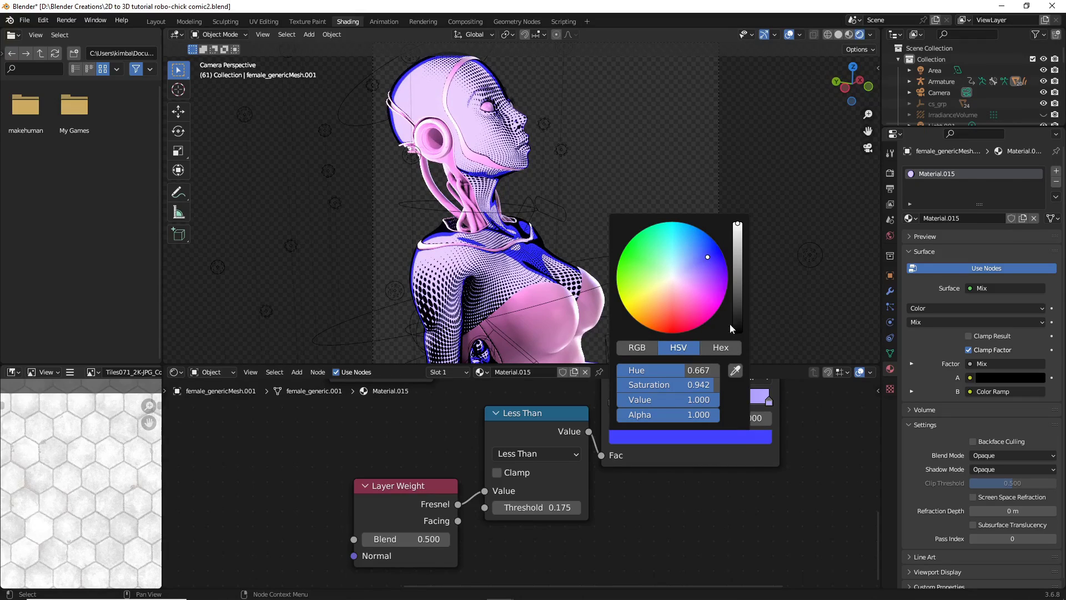
left_click(760, 397)
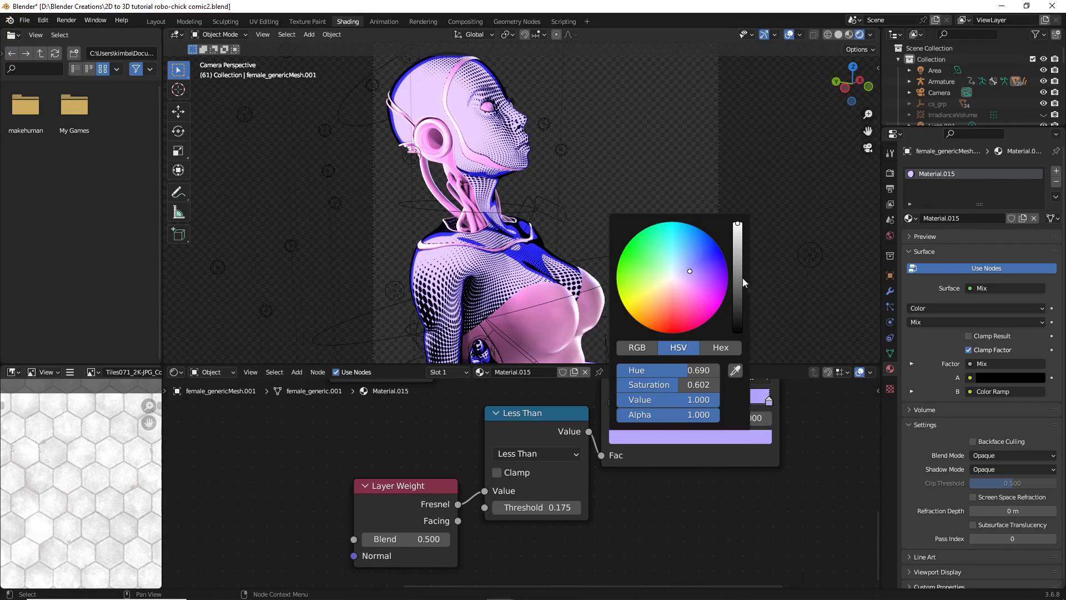
left_click(613, 401)
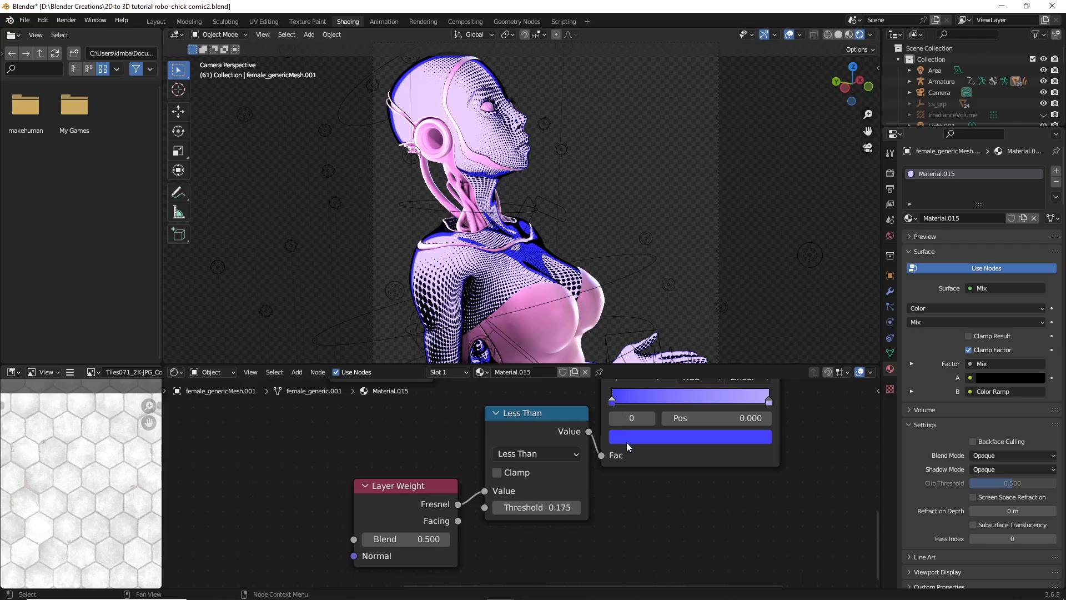
left_click(628, 441)
left_click_drag(707, 257, 693, 257)
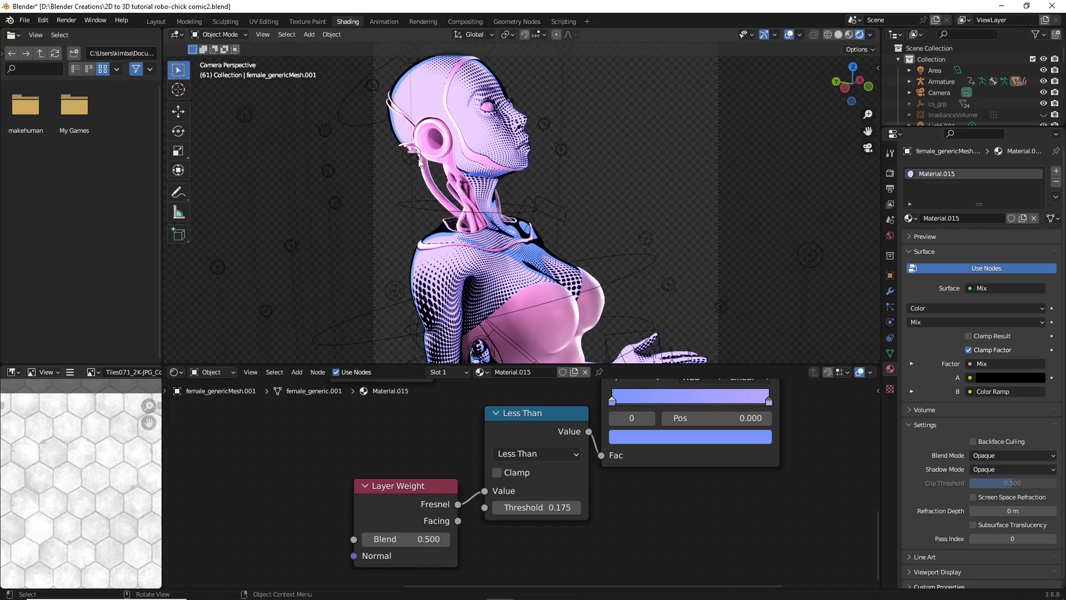
Make the Color Ramp's end stop a slightly more saturated violet.
left_click(770, 399)
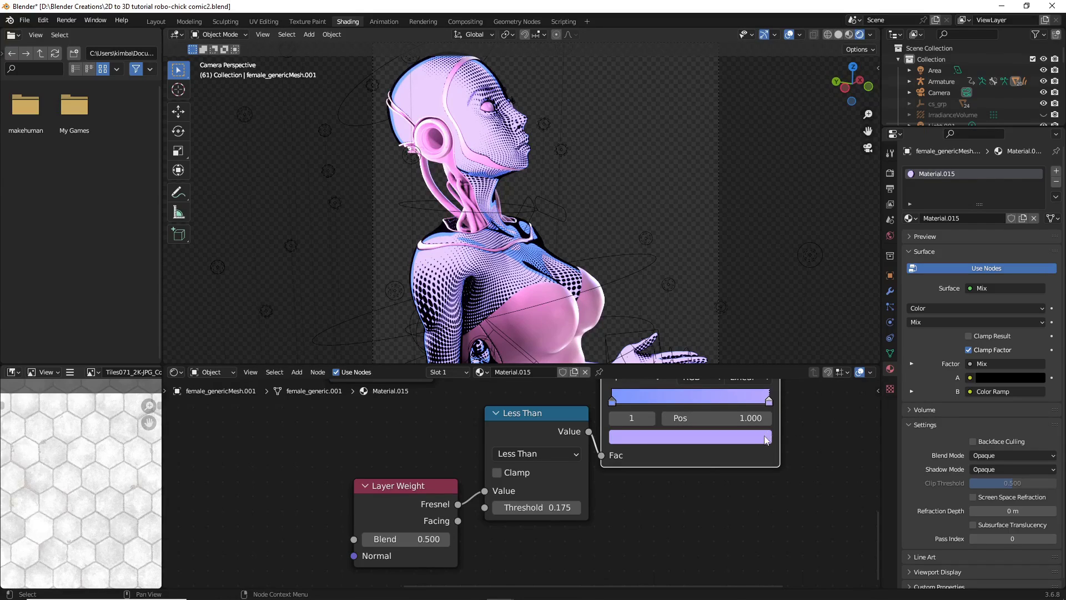
left_click(710, 437)
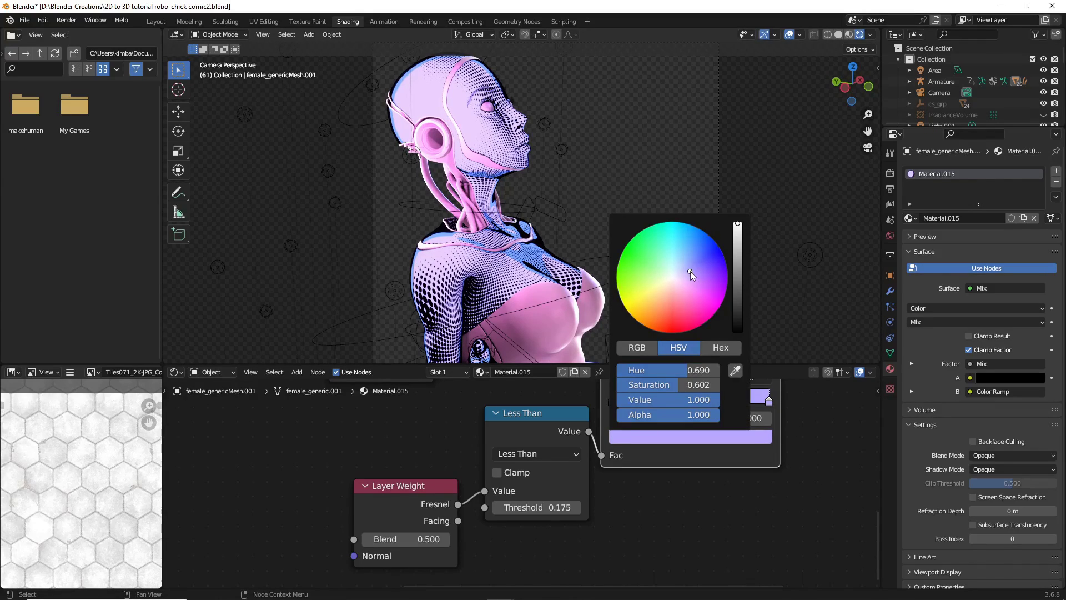
left_click_drag(689, 270, 695, 270)
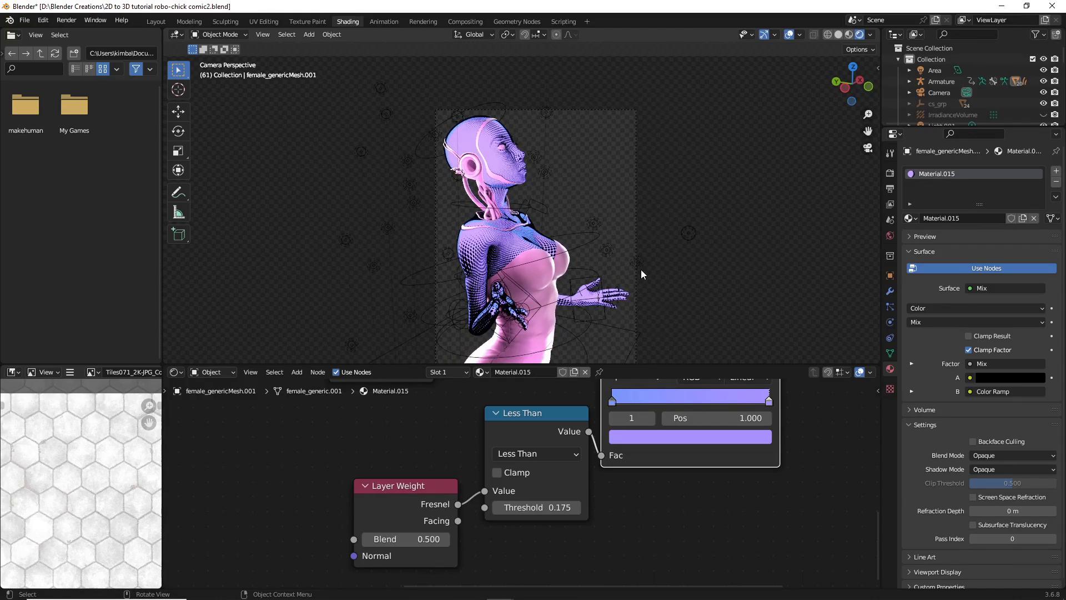
Set the B value of the float Mix node after the Voronoi texture to 0.
scroll(465, 494, "down", 2)
scroll(464, 494, "left", 5, "ctrl")
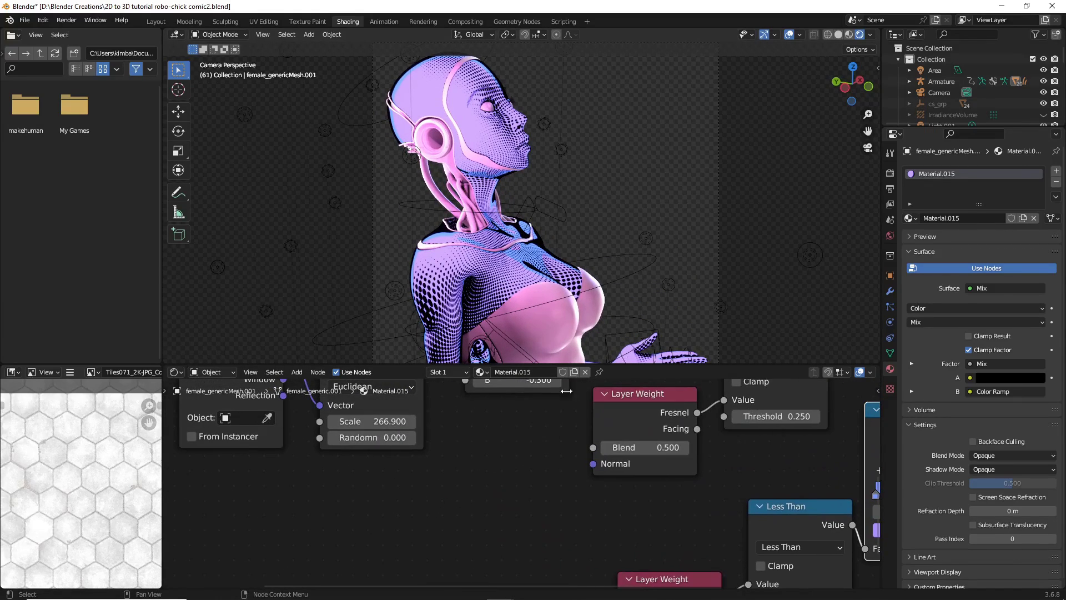
scroll(528, 513, "up", 3)
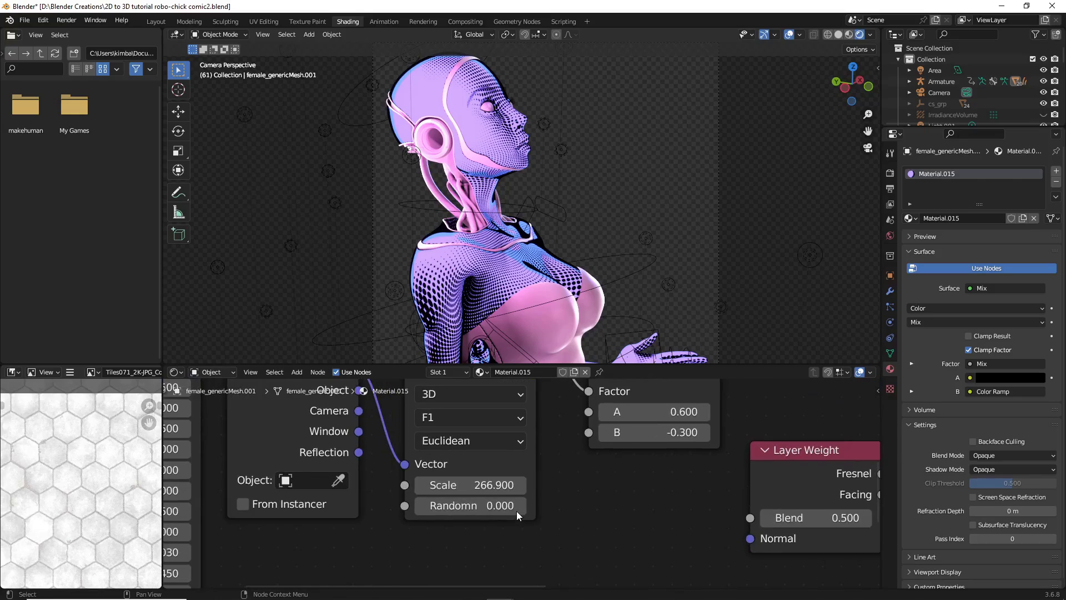
scroll(566, 505, "down", 1)
scroll(576, 544, "right", 2, "ctrl")
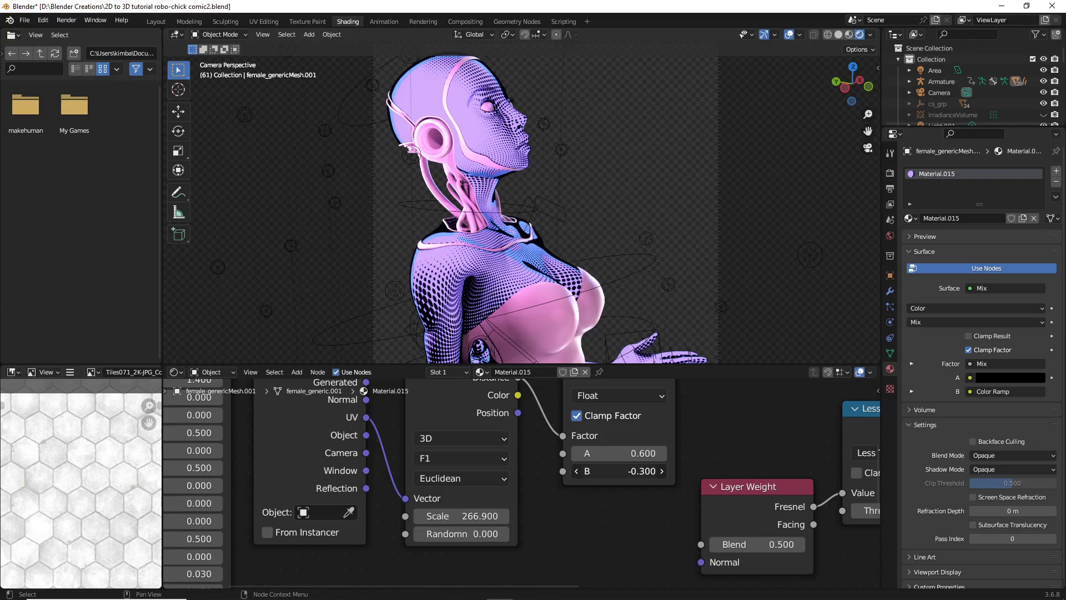
left_click_drag(619, 471, 637, 471)
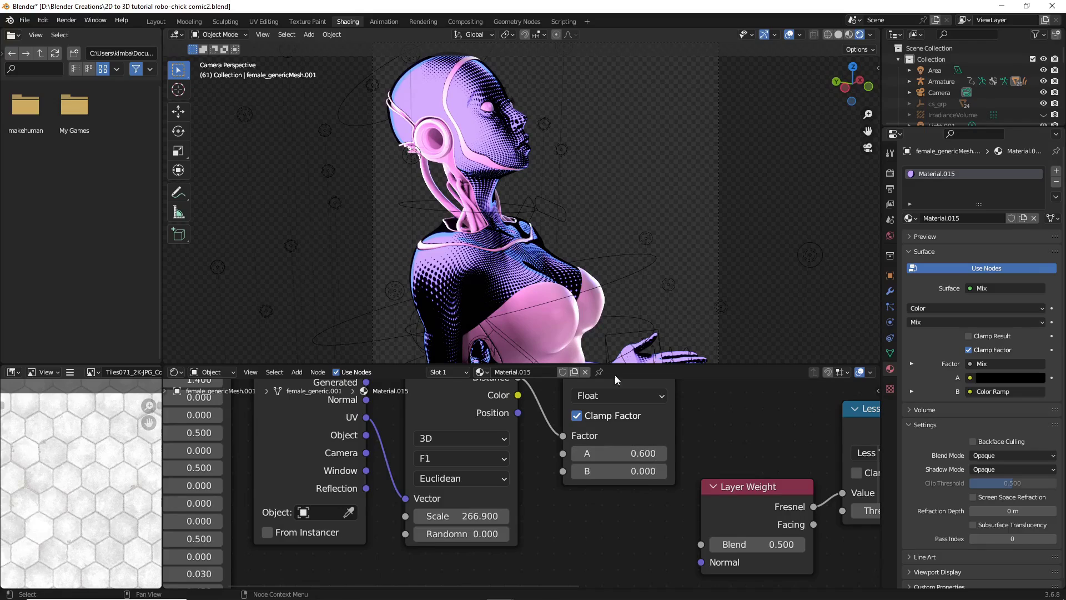
scroll(640, 222, "down", 3)
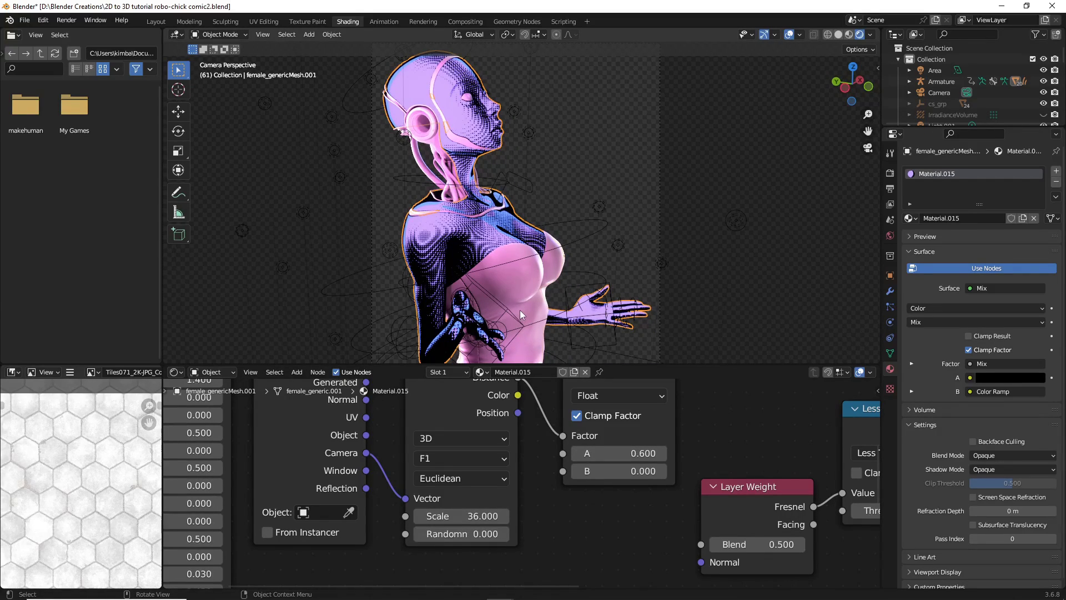
Copy all nodes of the body material and select the pink bodysuit mesh, Plane.001.
left_click(513, 266)
left_click(474, 277)
scroll(654, 484, "down", 6)
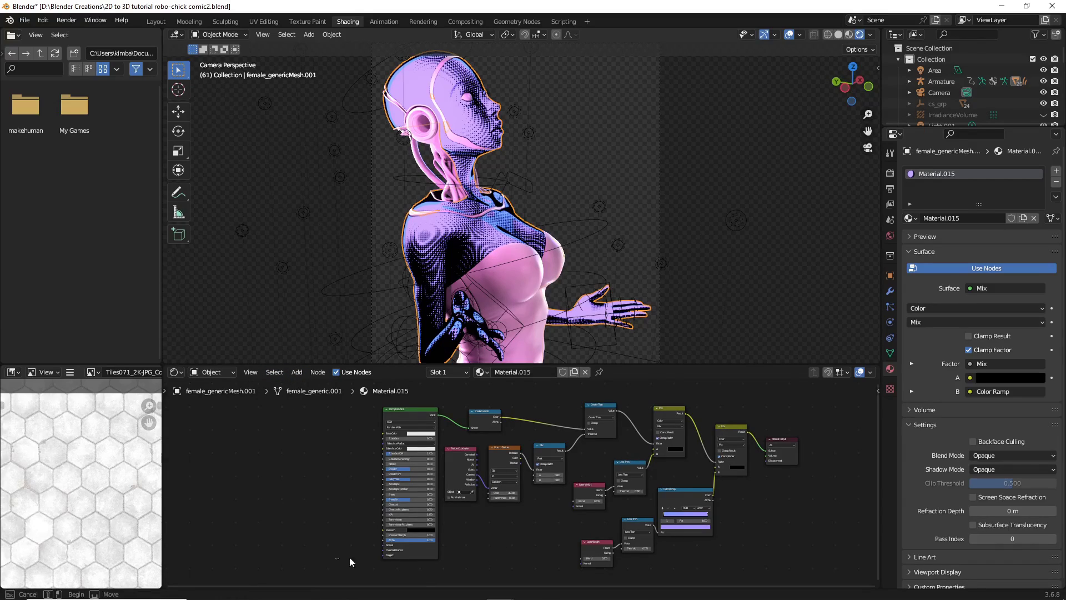
left_click_drag(336, 560, 832, 403)
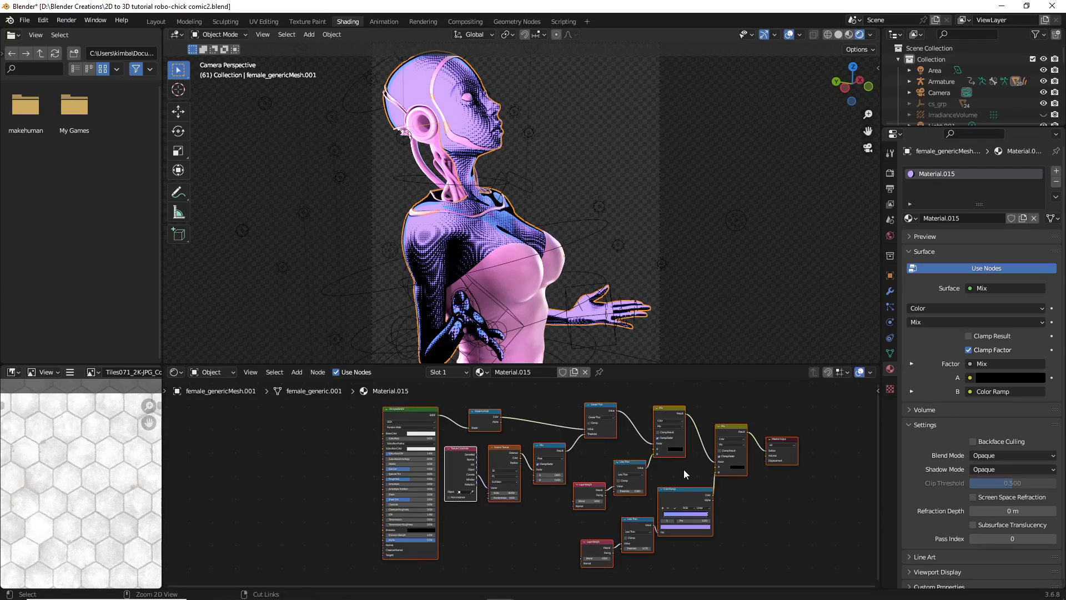
left_click(506, 265)
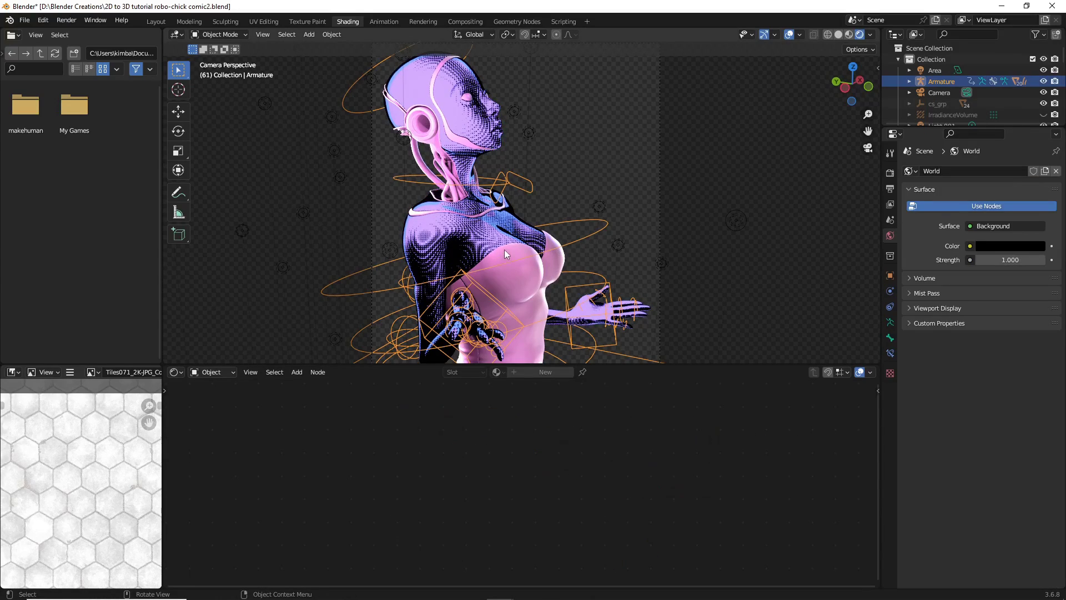
left_click(505, 249)
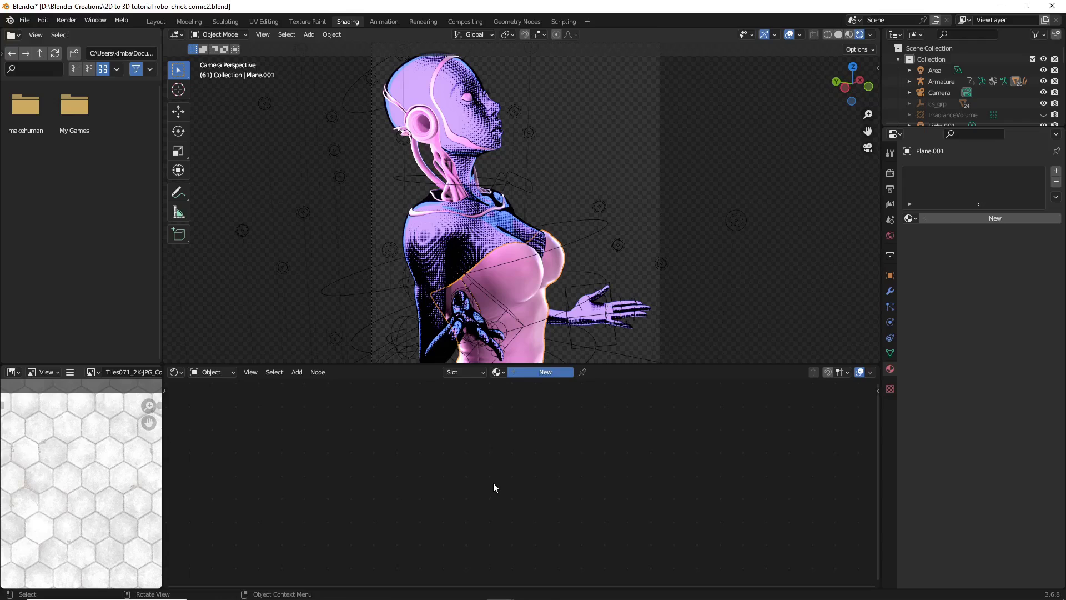
Give the bodysuit a new material, delete its default nodes and paste in the copied body material nodes.
key("Delete")
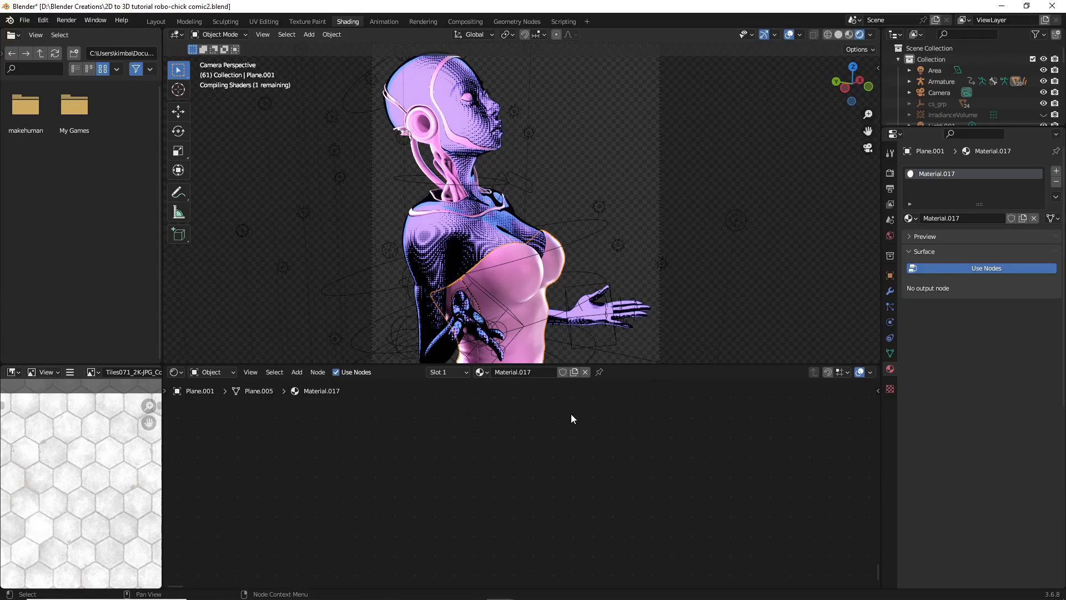
key("ctrl+v")
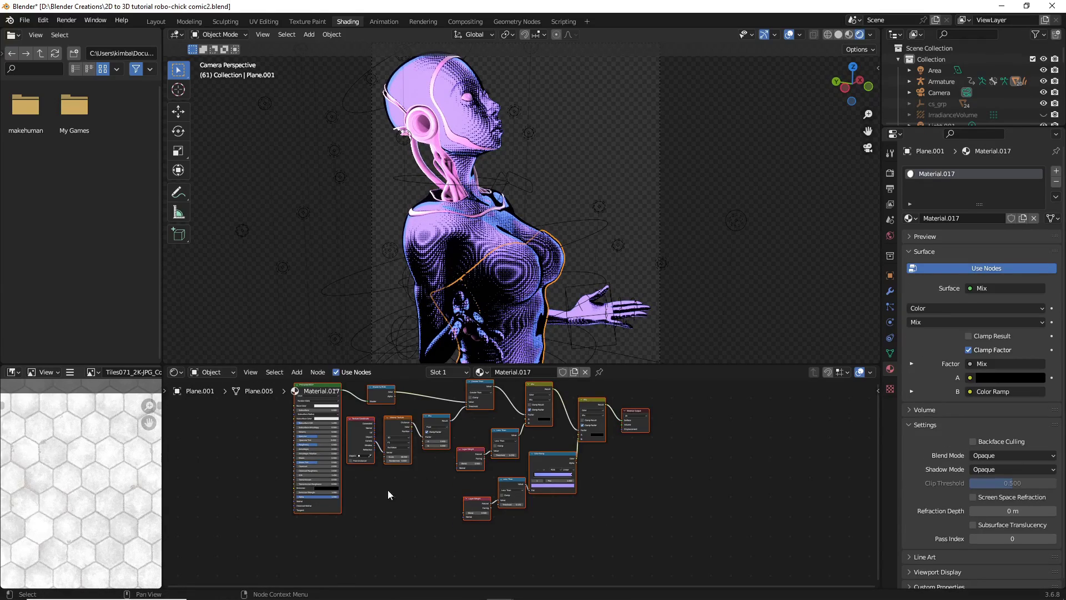
scroll(387, 490, "up", 4)
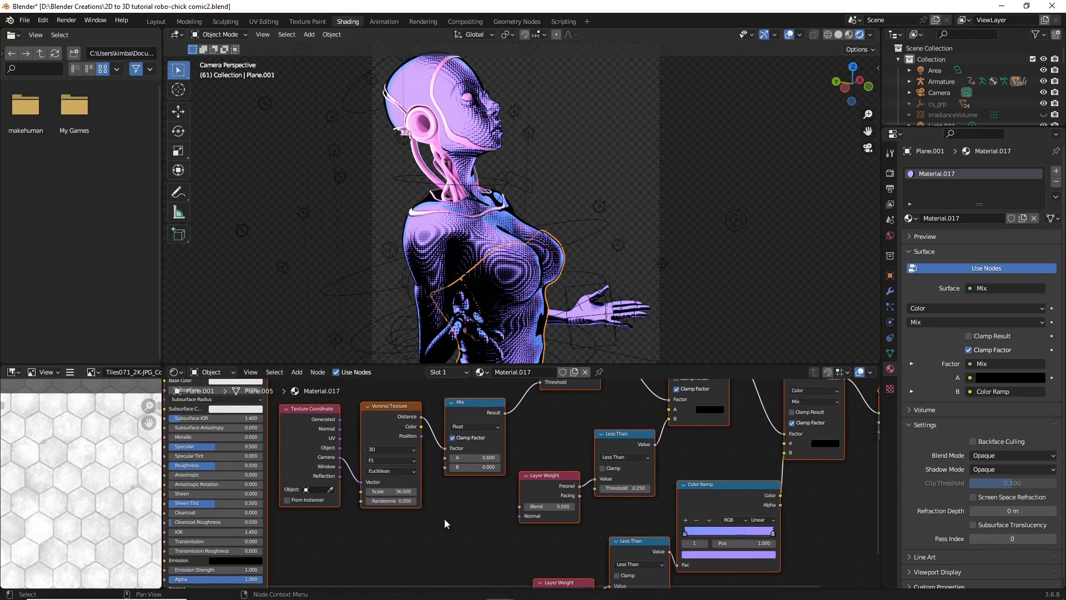
Connect the Texture Coordinate node's Window output to the Voronoi Texture's Vector input in the bodysuit material.
left_click_drag(868, 131, 898, 82)
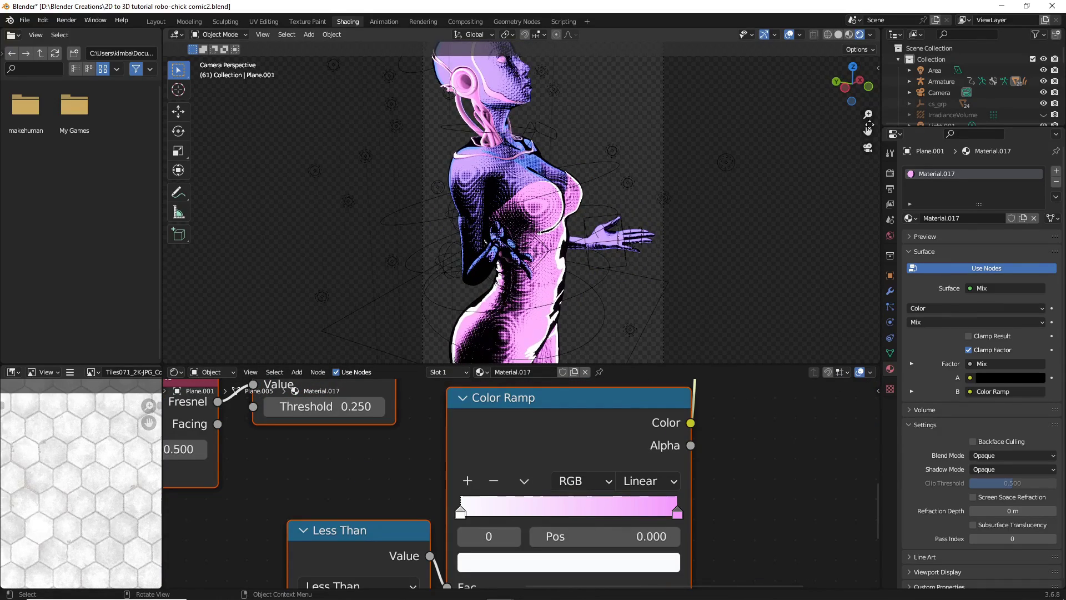
left_click_drag(869, 128, 871, 174)
scroll(659, 212, "up", 4)
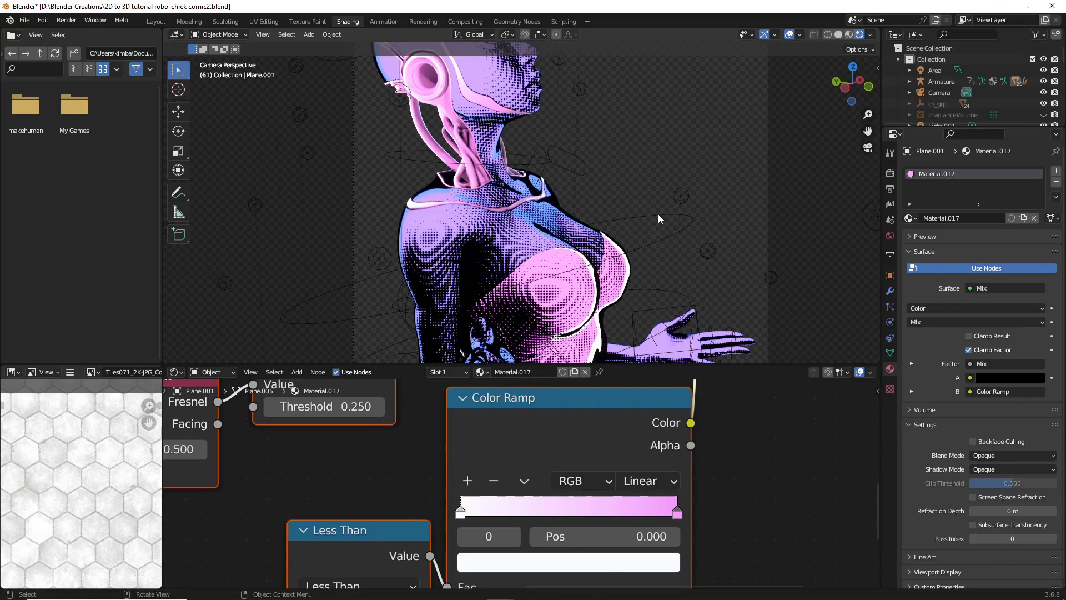
scroll(658, 215, "up", 2)
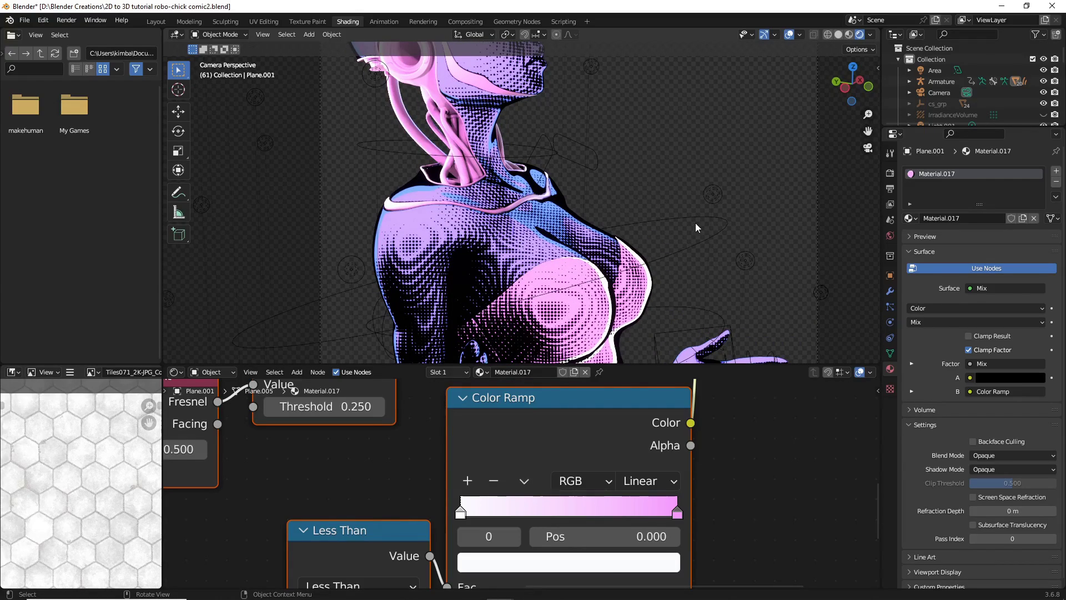
scroll(372, 482, "down", 2)
middle_click_drag(383, 482, 617, 505)
middle_click_drag(398, 504, 455, 521)
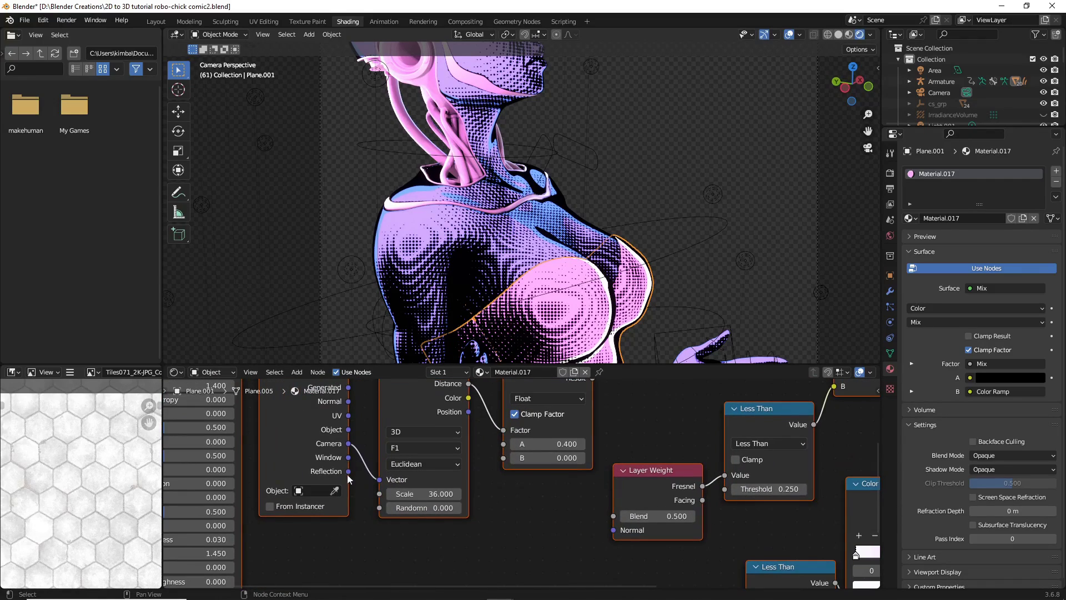
left_click_drag(348, 457, 389, 479)
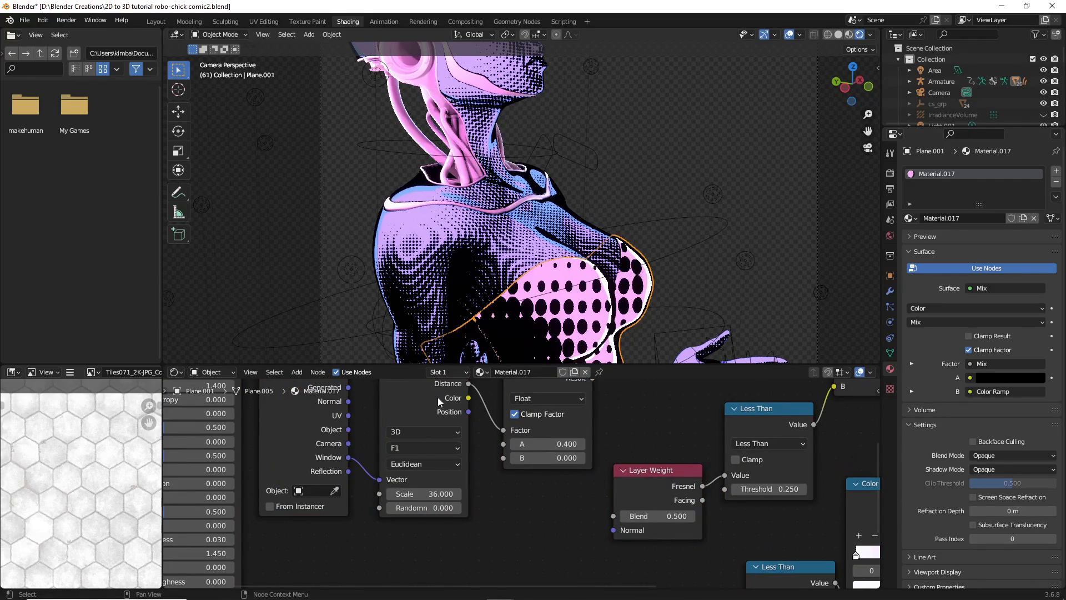
scroll(499, 306, "down", 4)
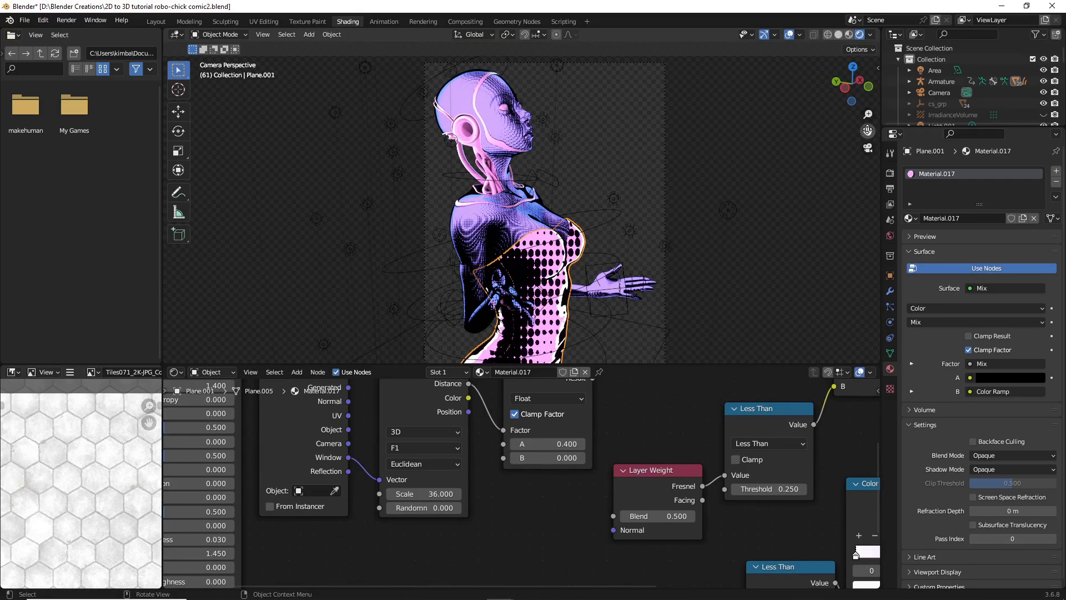
left_click_drag(868, 131, 883, 132)
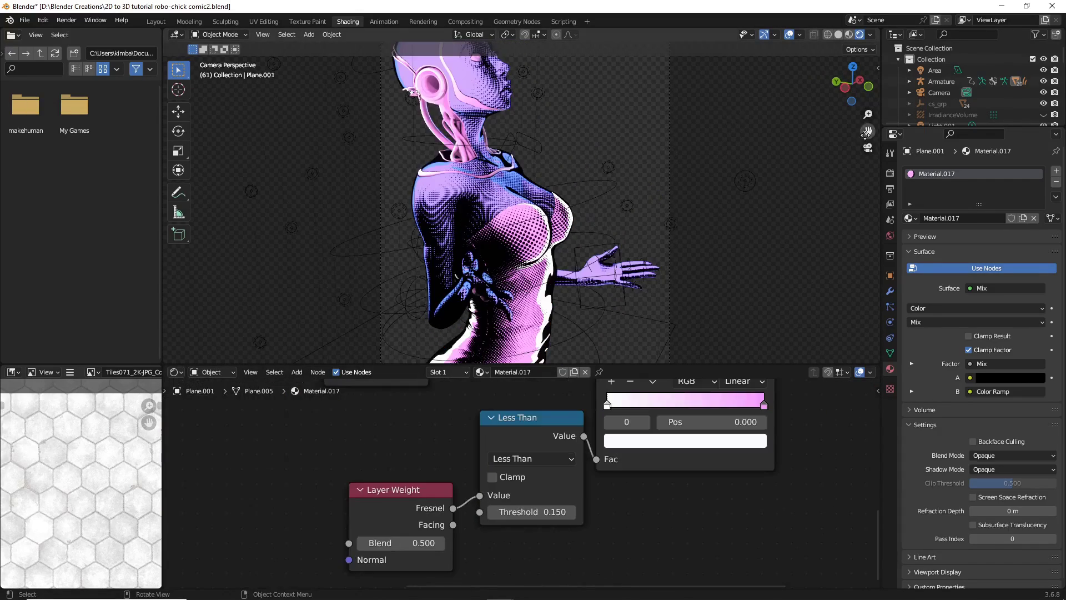
left_click_drag(868, 130, 778, 165)
scroll(692, 177, "up", 2)
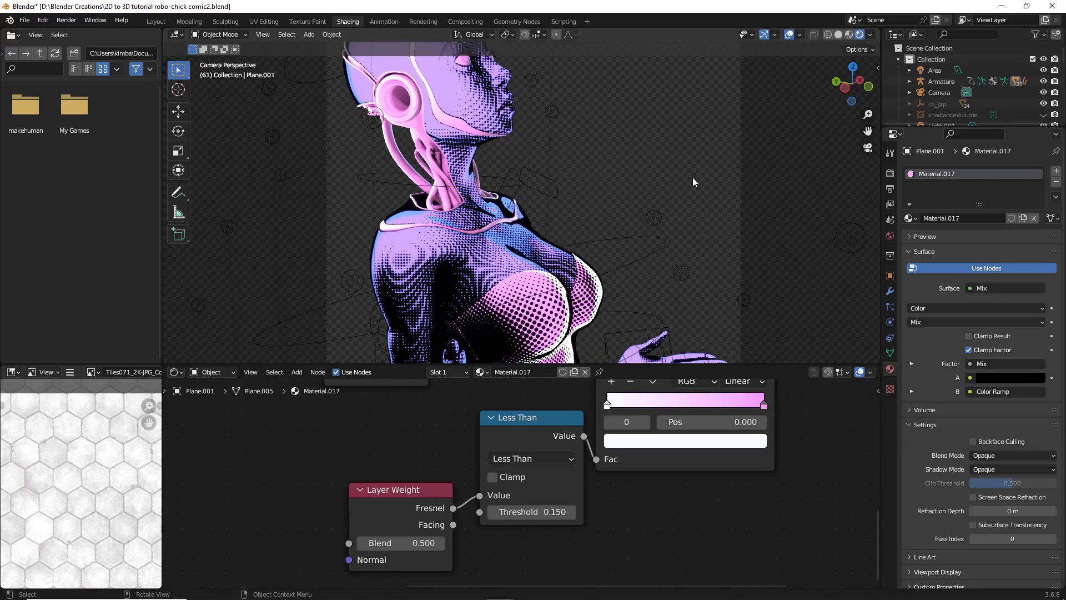
scroll(550, 225, "down", 2)
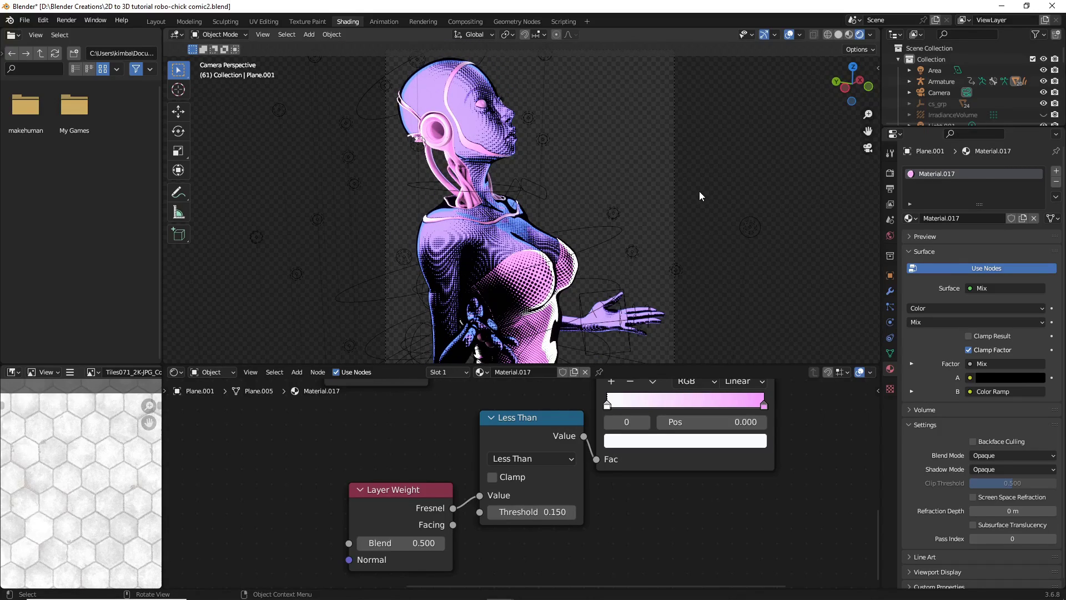